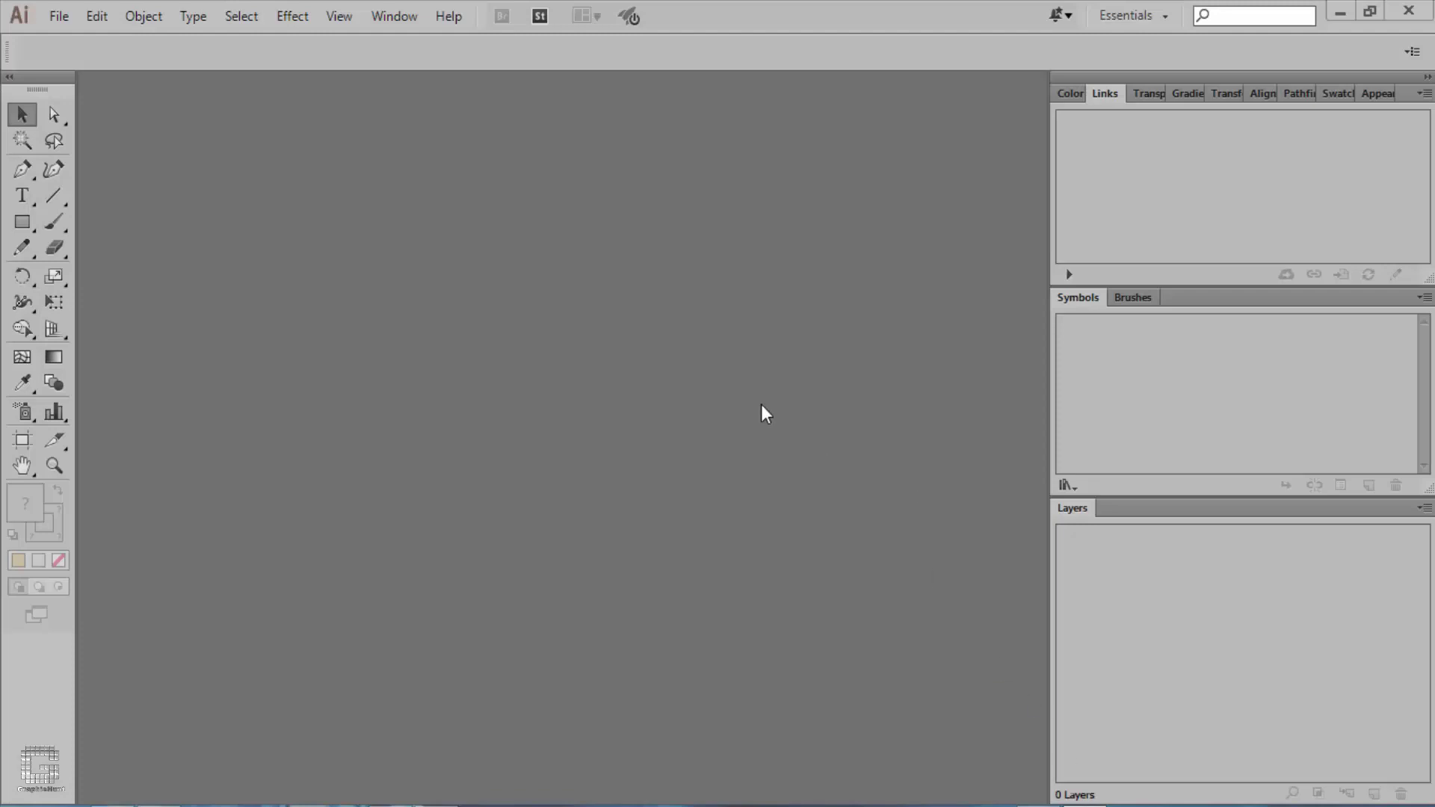
- Set up a new document in pixel units with a 300 × 300 px artboard
{"action": "left_click", "coordinate": [57, 17]}
{"action": "left_click", "coordinate": [90, 44]}
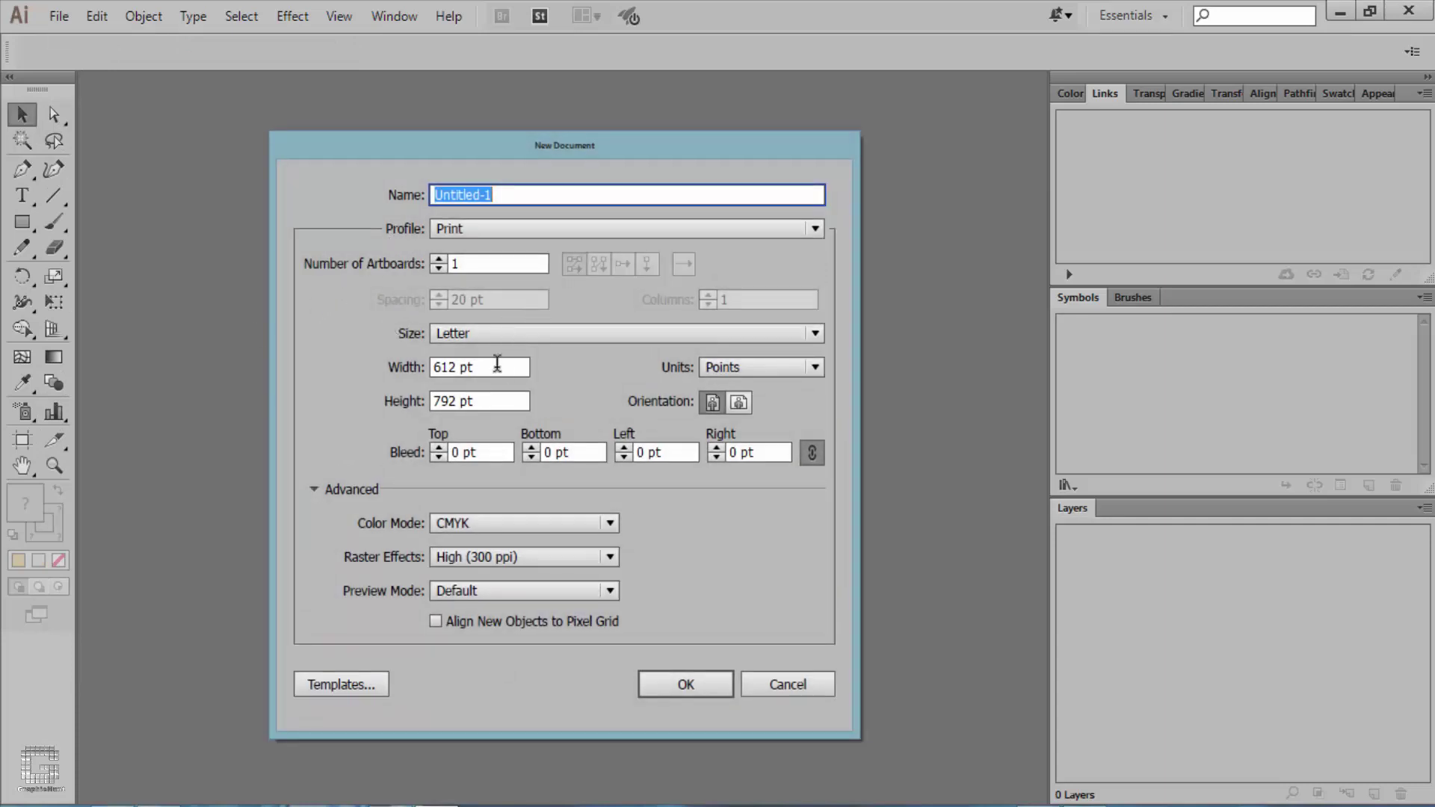
{"action": "left_click", "coordinate": [496, 367]}
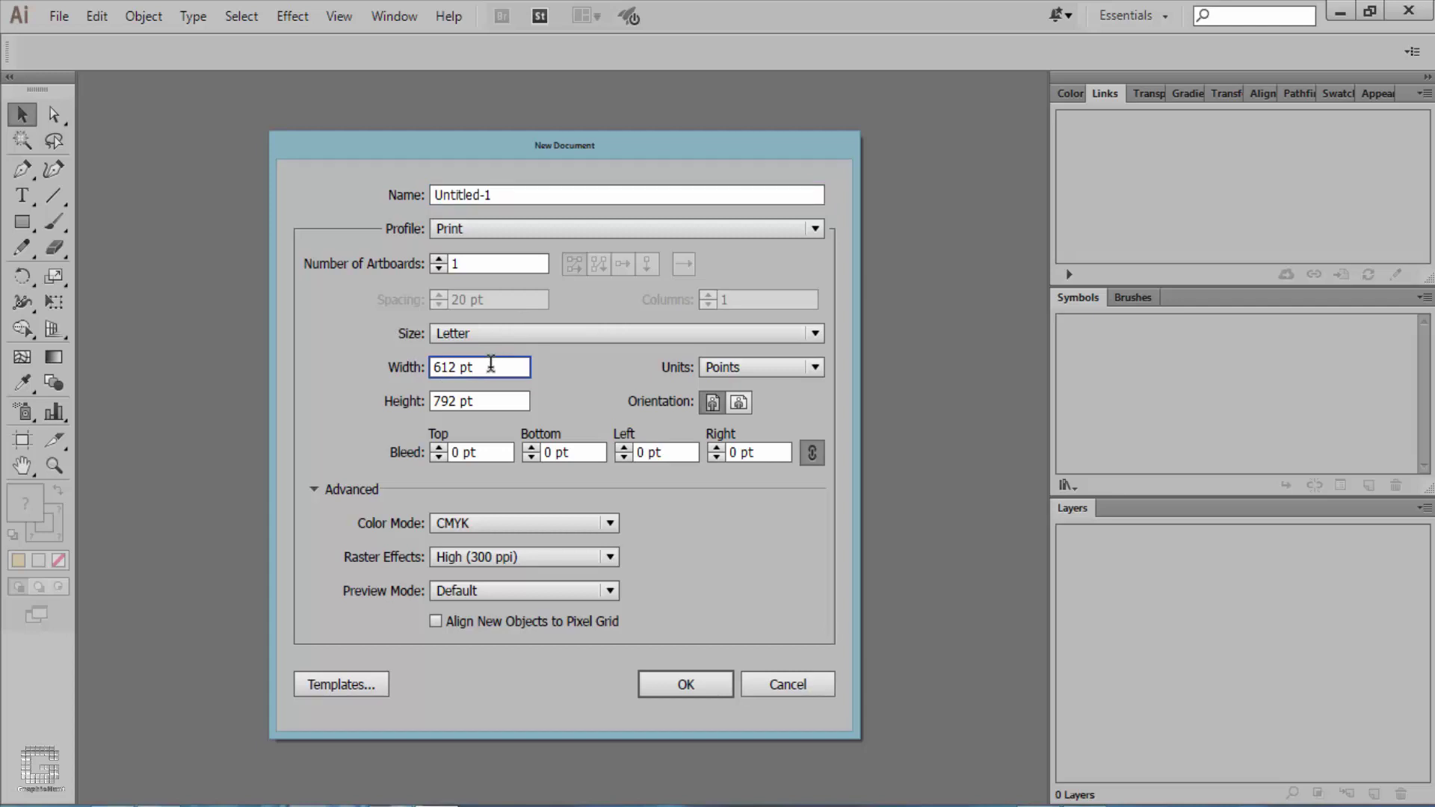
{"action": "left_click", "coordinate": [792, 368]}
{"action": "left_click", "coordinate": [748, 534]}
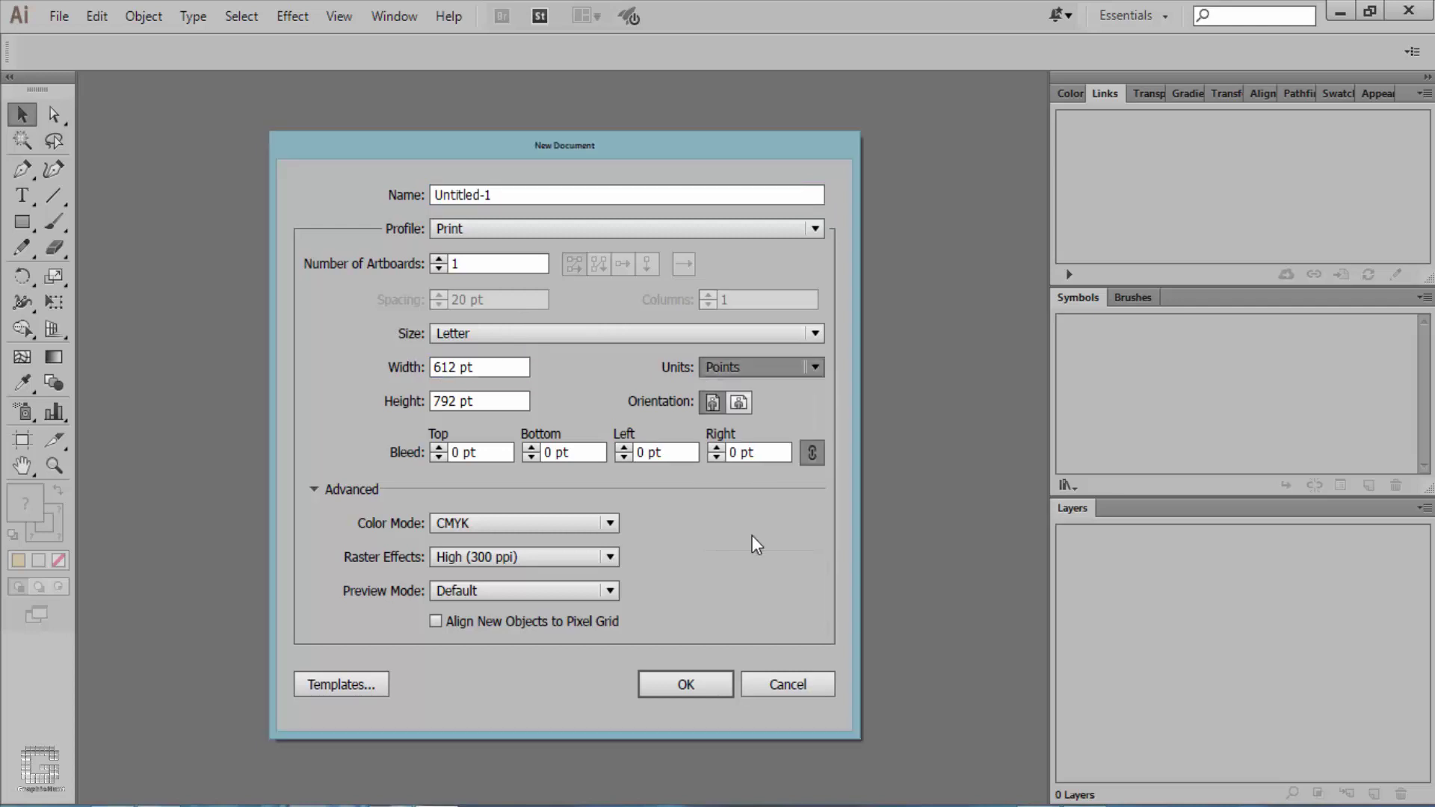
{"action": "left_click_drag", "start_coordinate": [493, 366], "coordinate": [314, 364]}
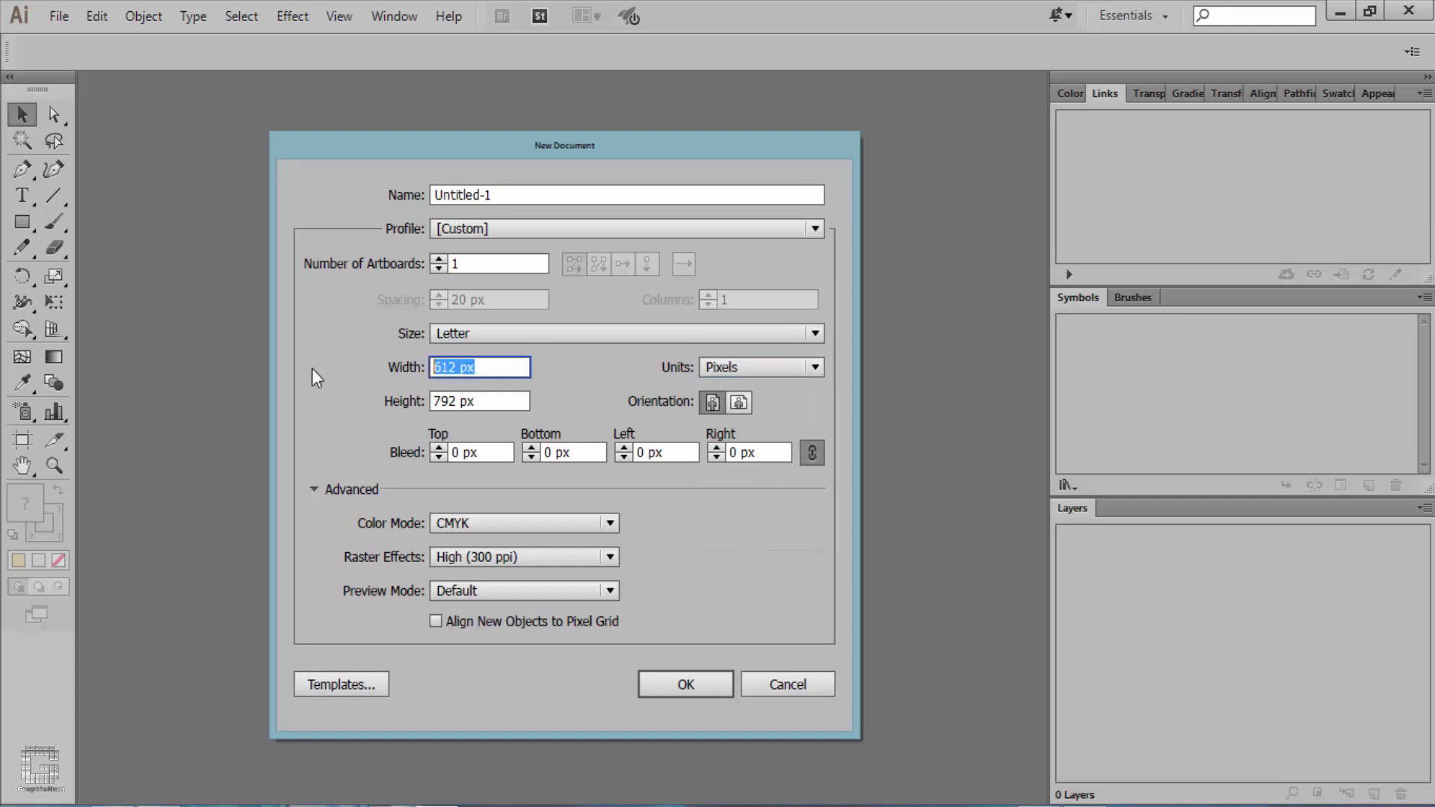
{"action": "type", "text": "300"}
{"action": "left_click_drag", "start_coordinate": [466, 402], "coordinate": [322, 408]}
{"action": "type", "text": "3"}
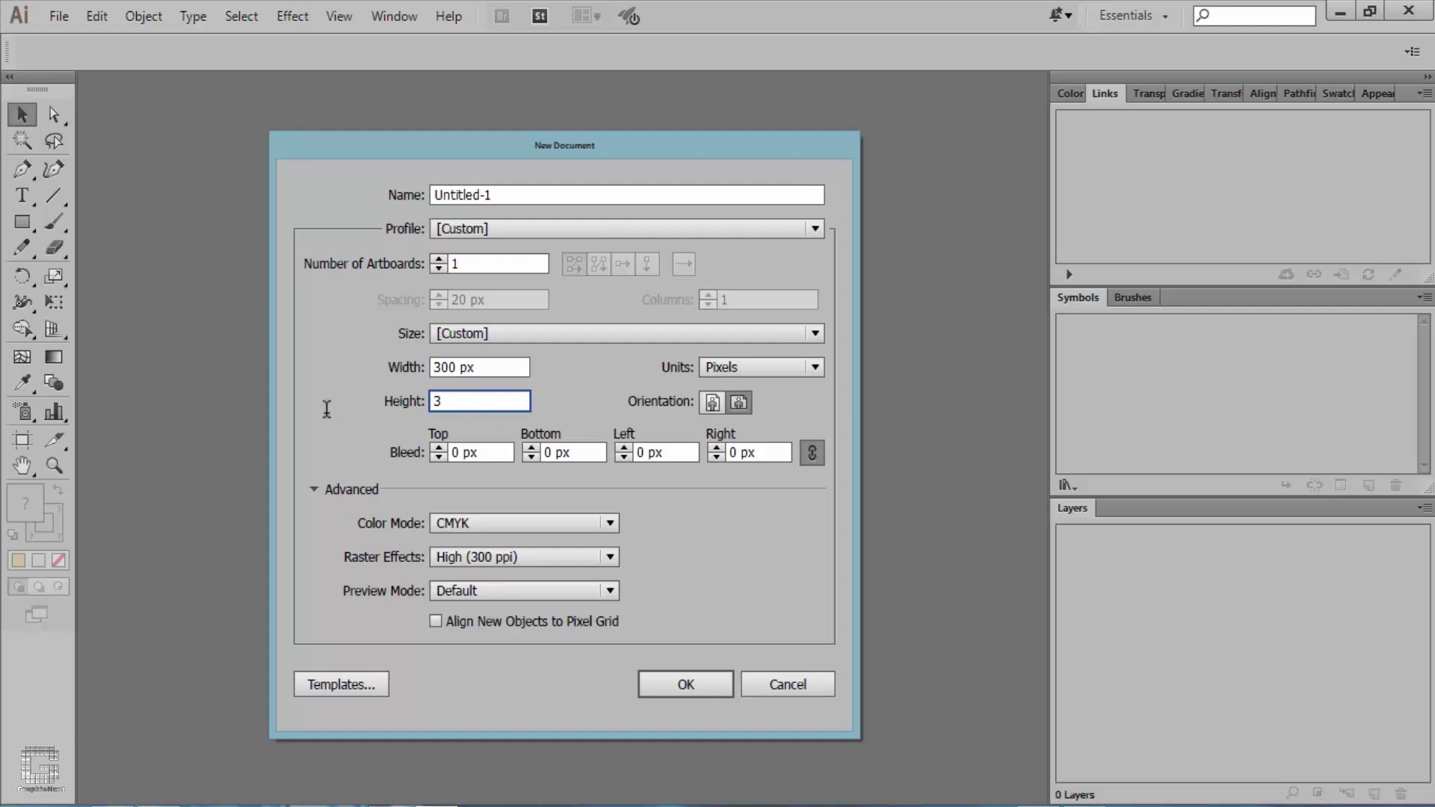
{"action": "type", "text": "00"}
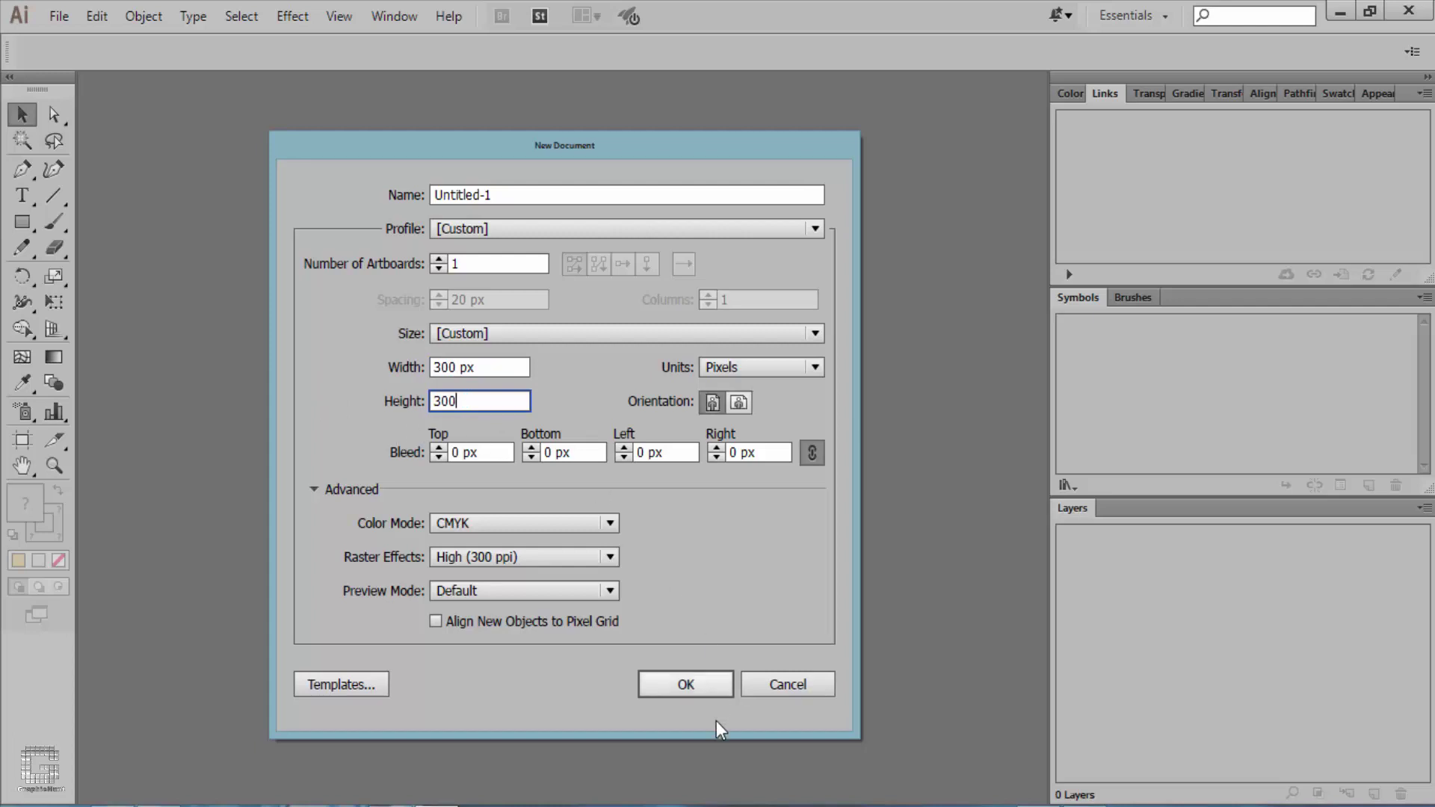
- Create the 300 px document, then draw a 10 × 10 px circle with the Ellipse tool
{"action": "left_click", "coordinate": [711, 679]}
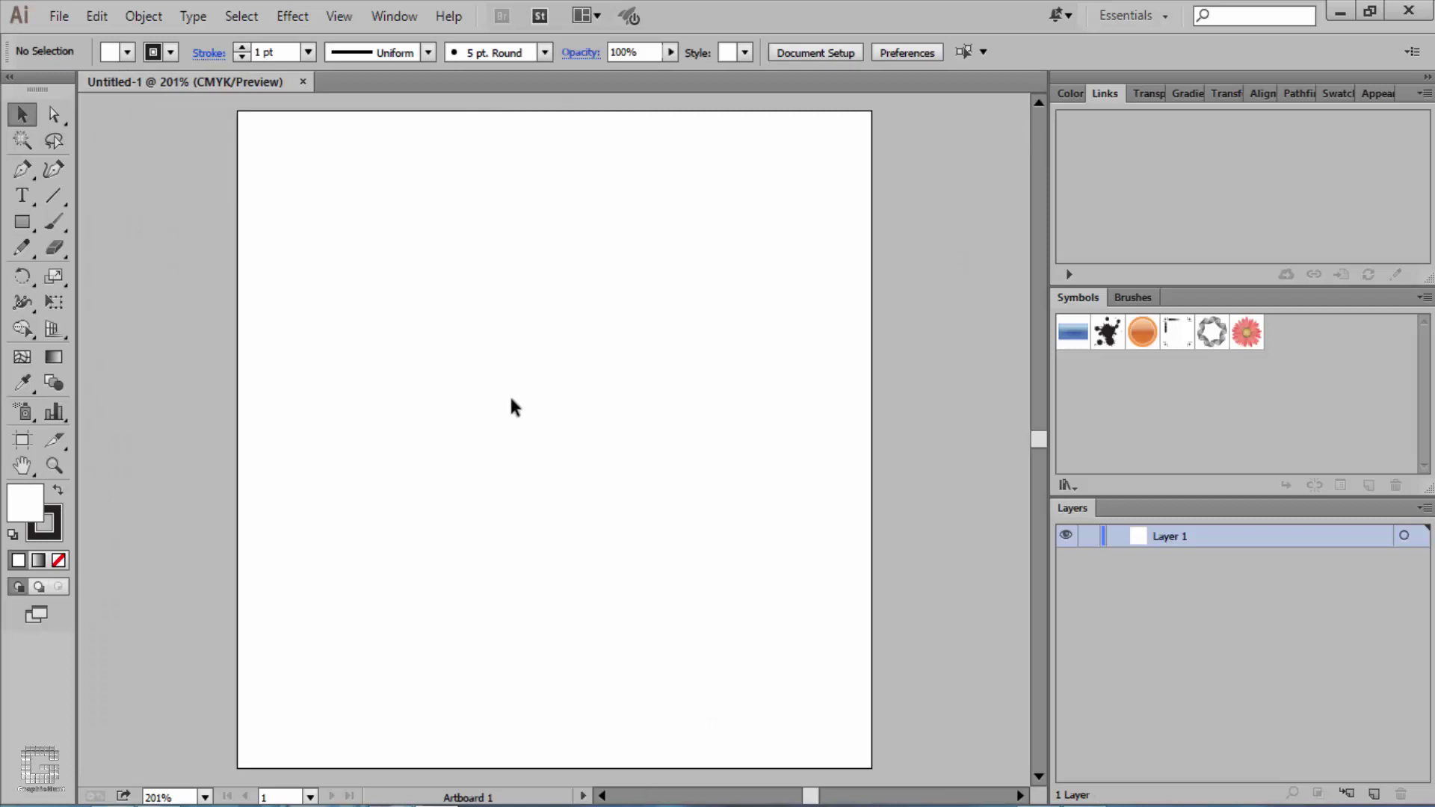
{"action": "left_click", "coordinate": [32, 221]}
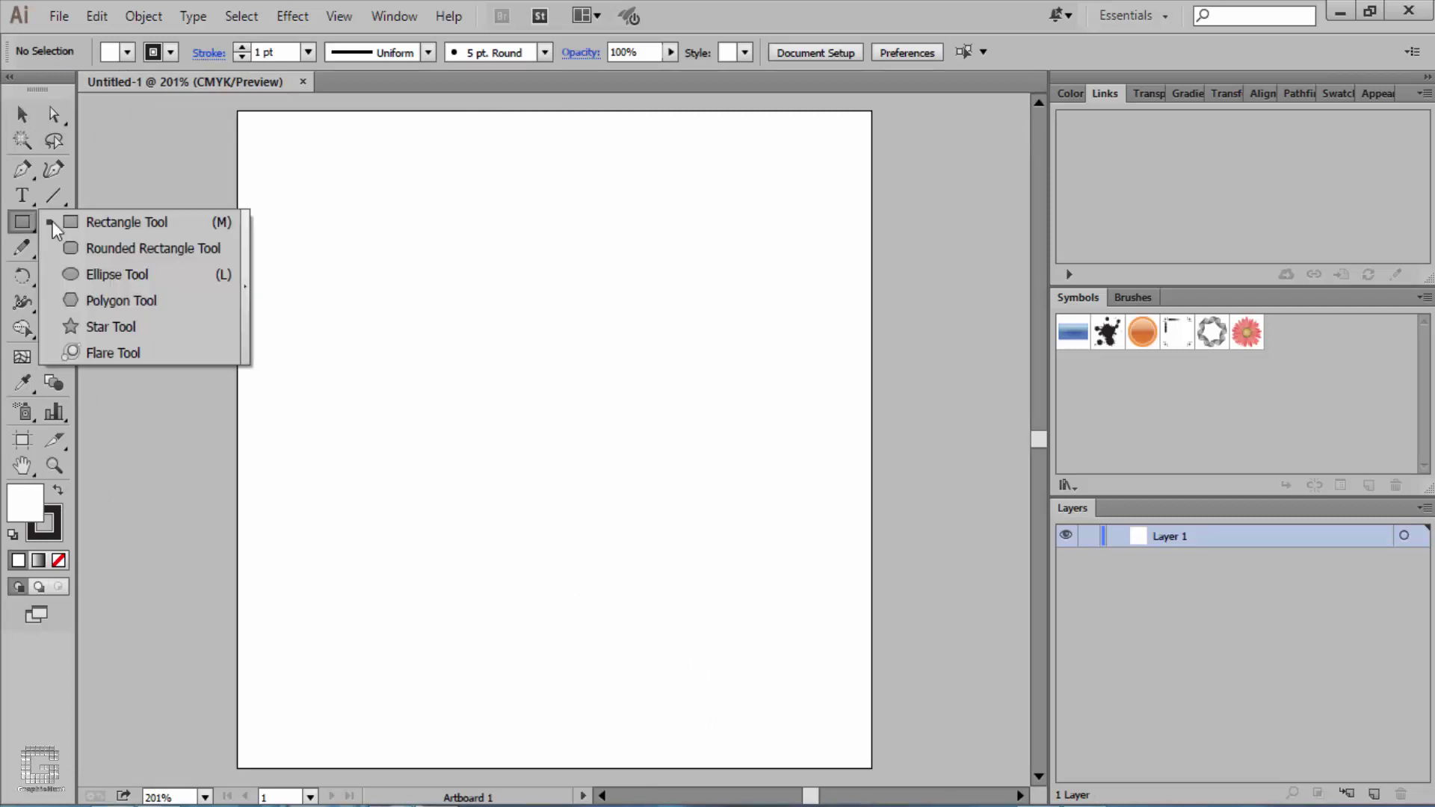
{"action": "left_click", "coordinate": [162, 277]}
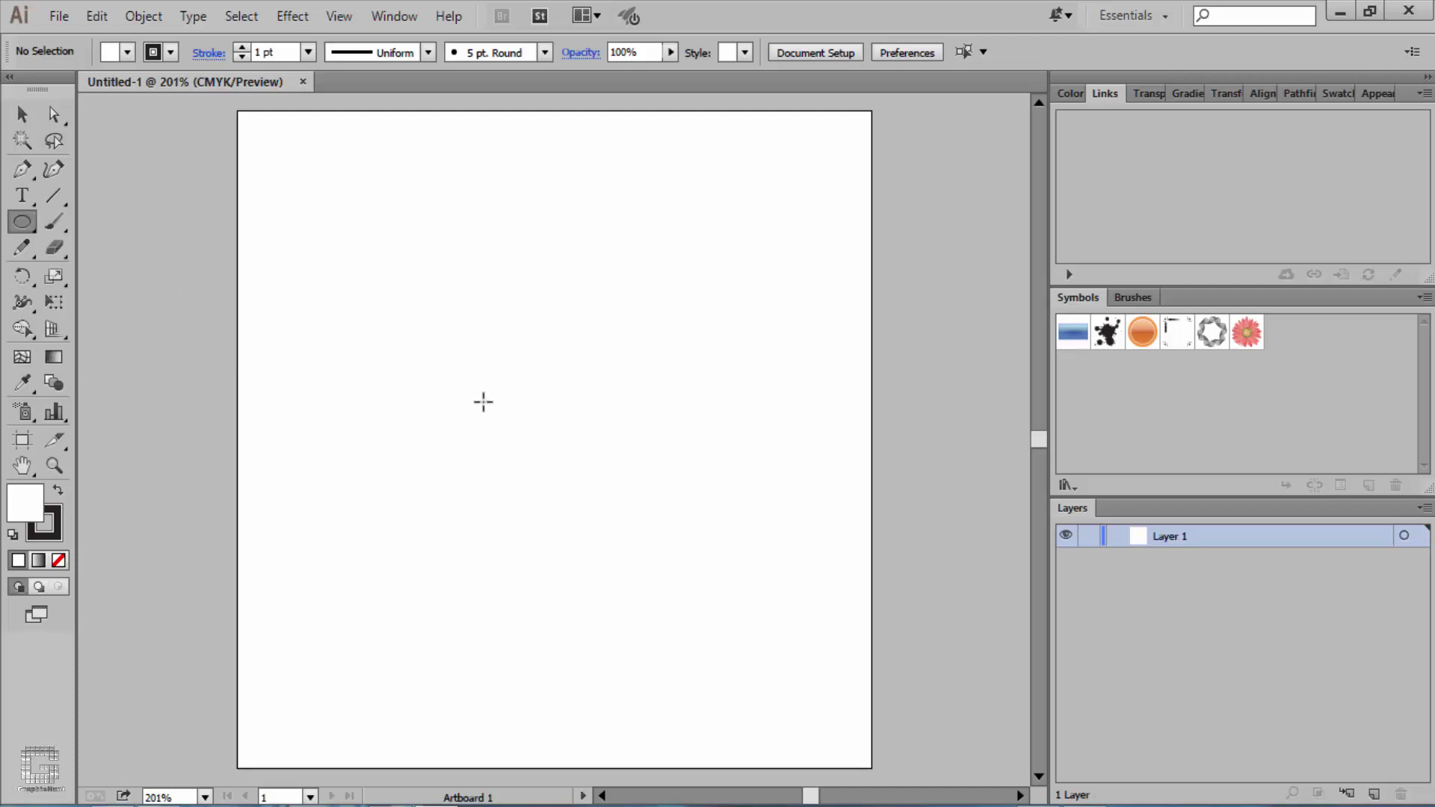
{"action": "left_click", "coordinate": [584, 440]}
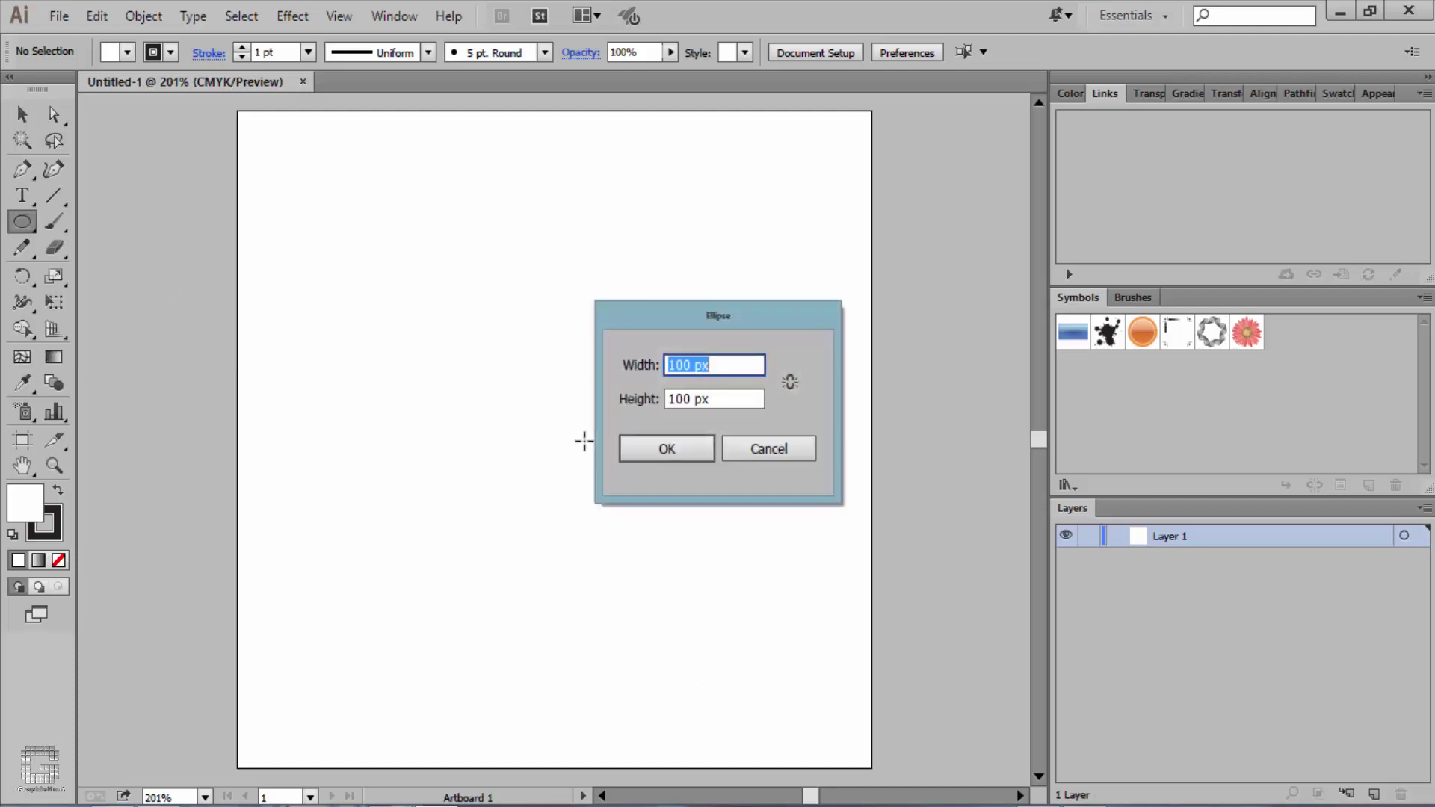
{"action": "type", "text": "10"}
{"action": "key", "text": "Tab"}
{"action": "type", "text": "1"}
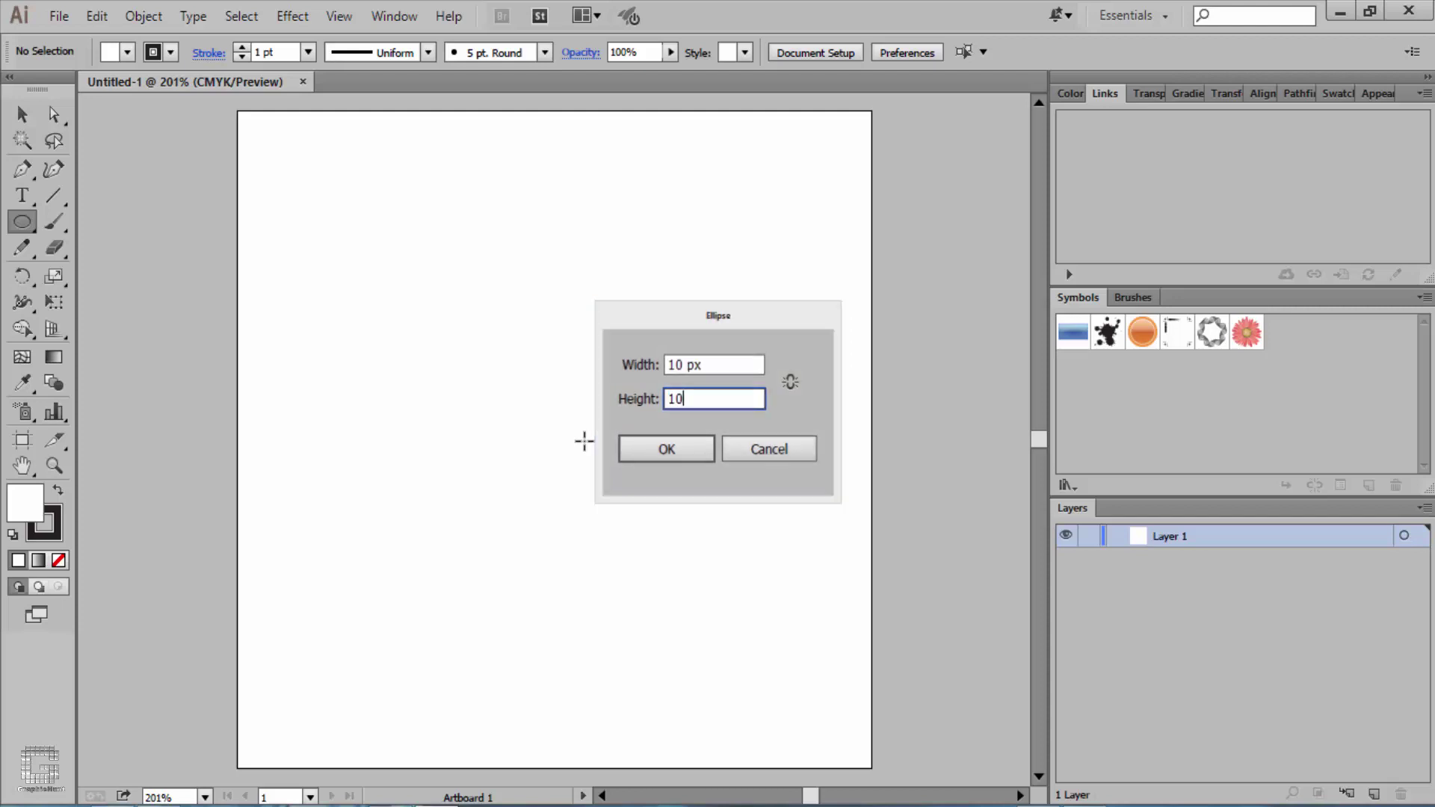
{"action": "key", "text": "Return"}
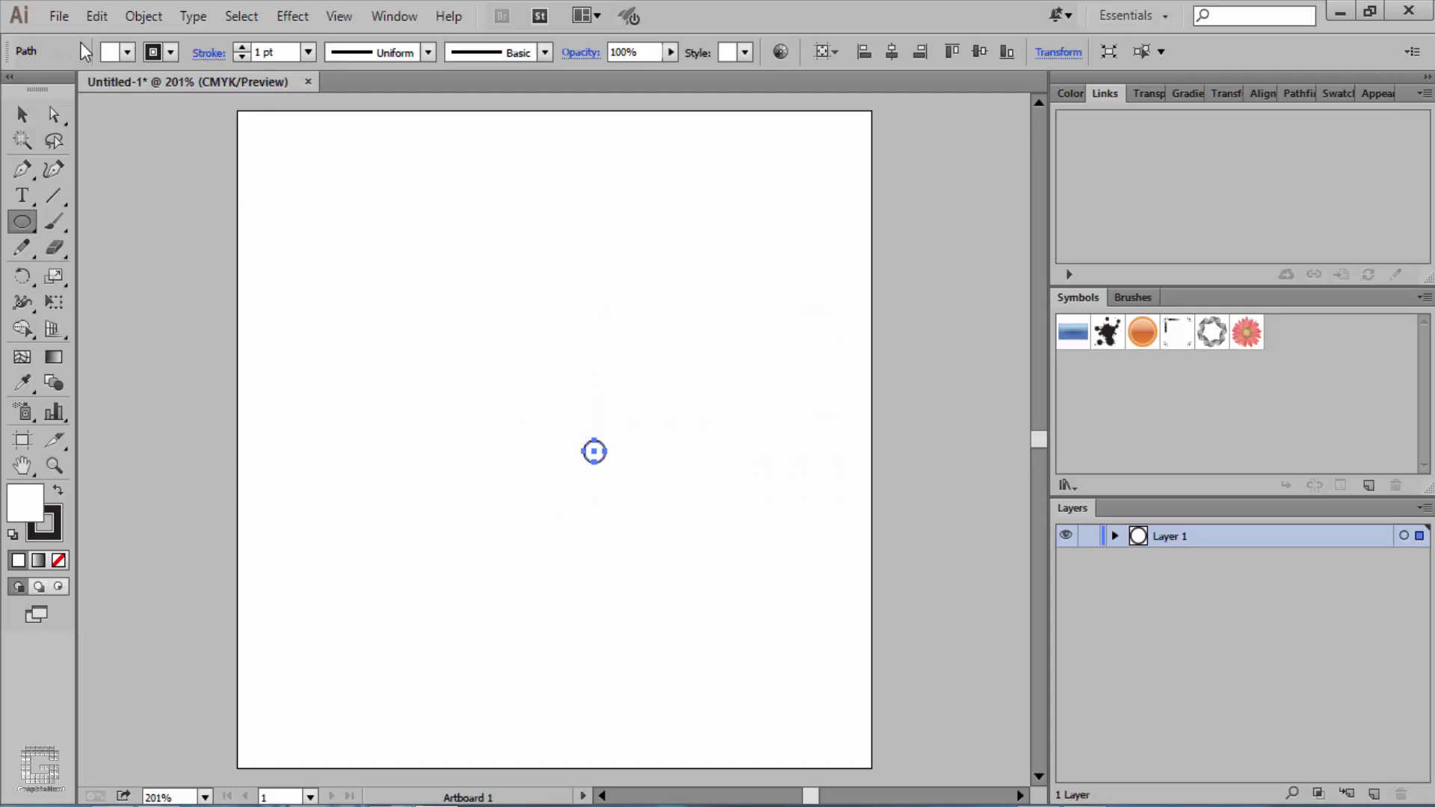
- Remove the circle's fill and give its outline the gold colour dea841
{"action": "left_click", "coordinate": [127, 52]}
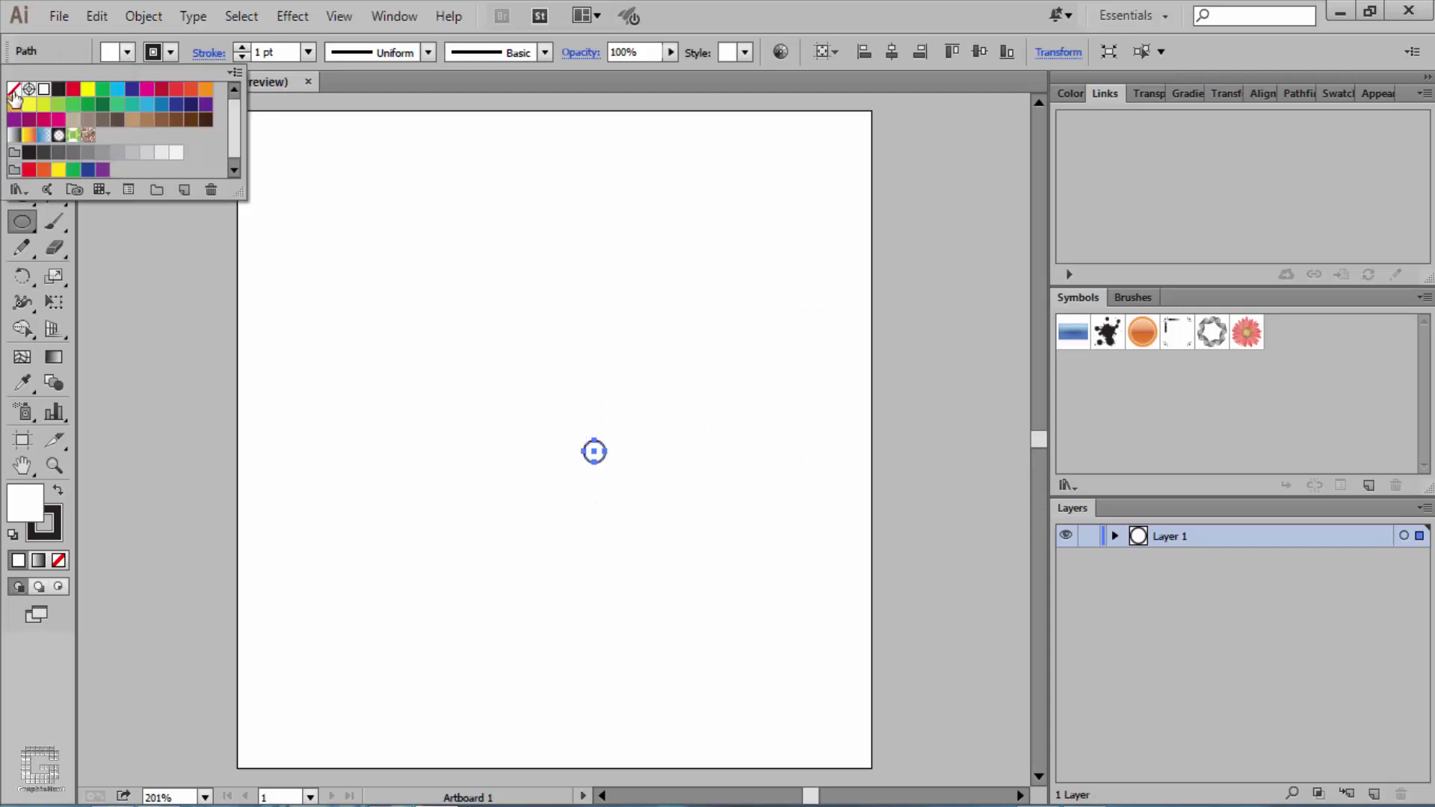
{"action": "left_click", "coordinate": [16, 95]}
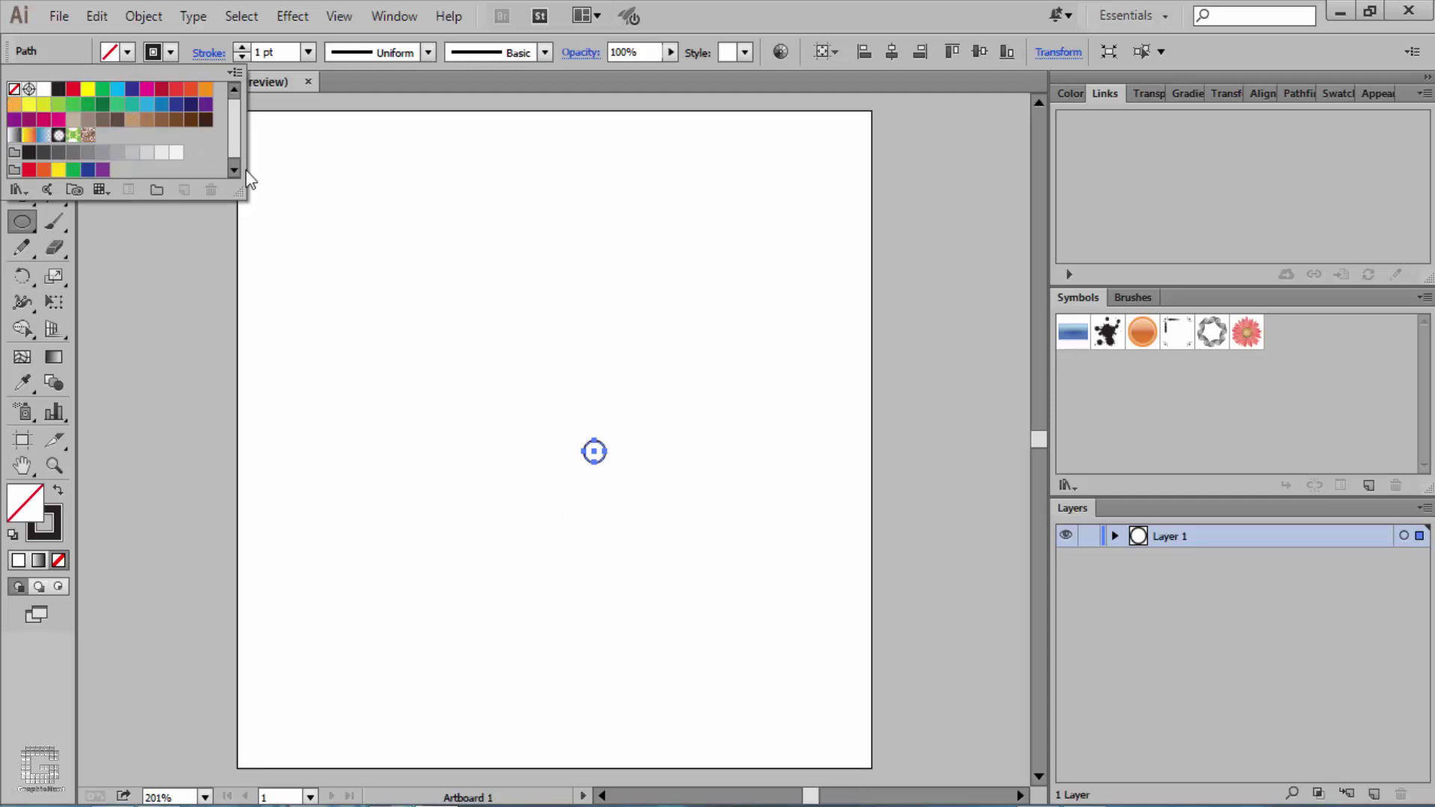
{"action": "left_click", "coordinate": [358, 190]}
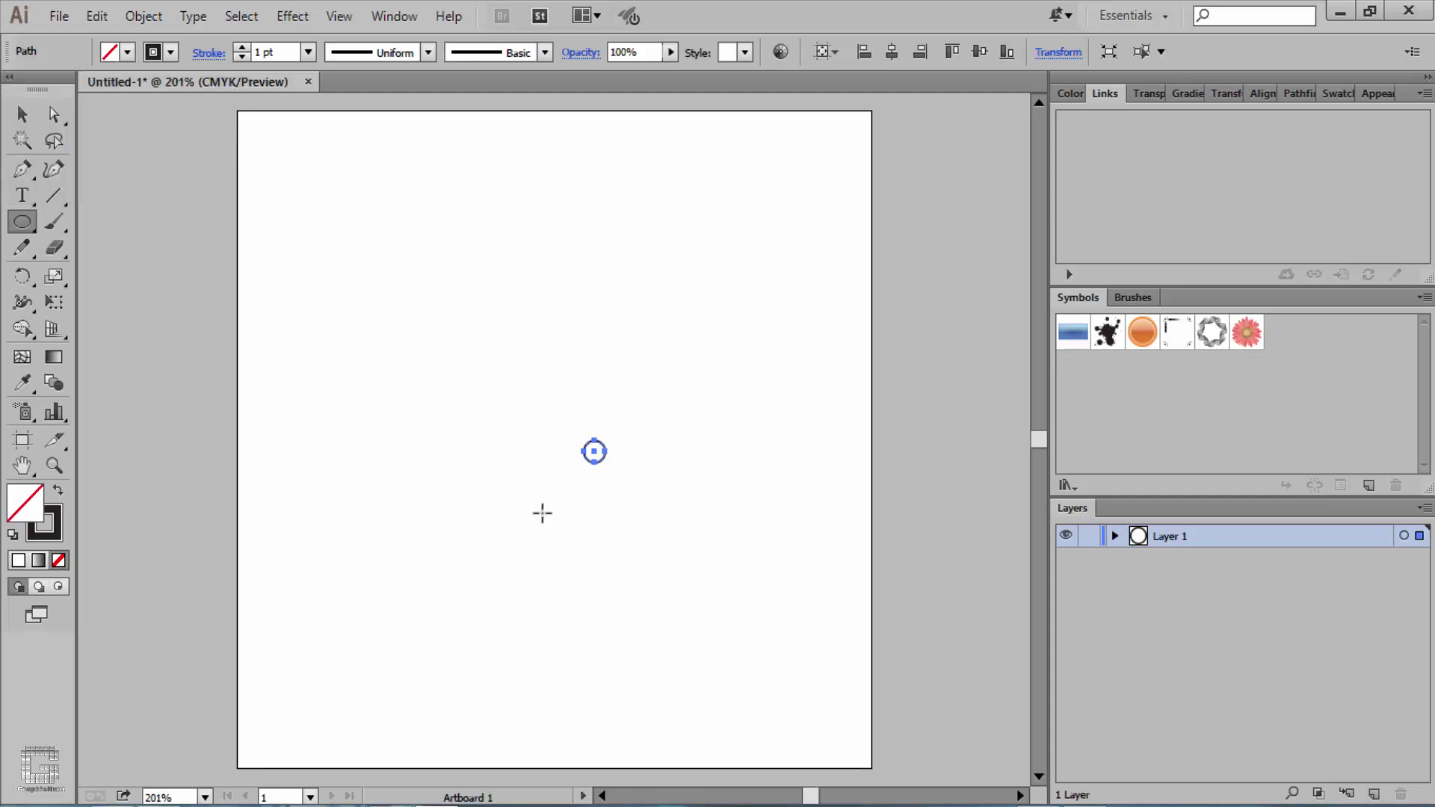
{"action": "left_click", "coordinate": [55, 508]}
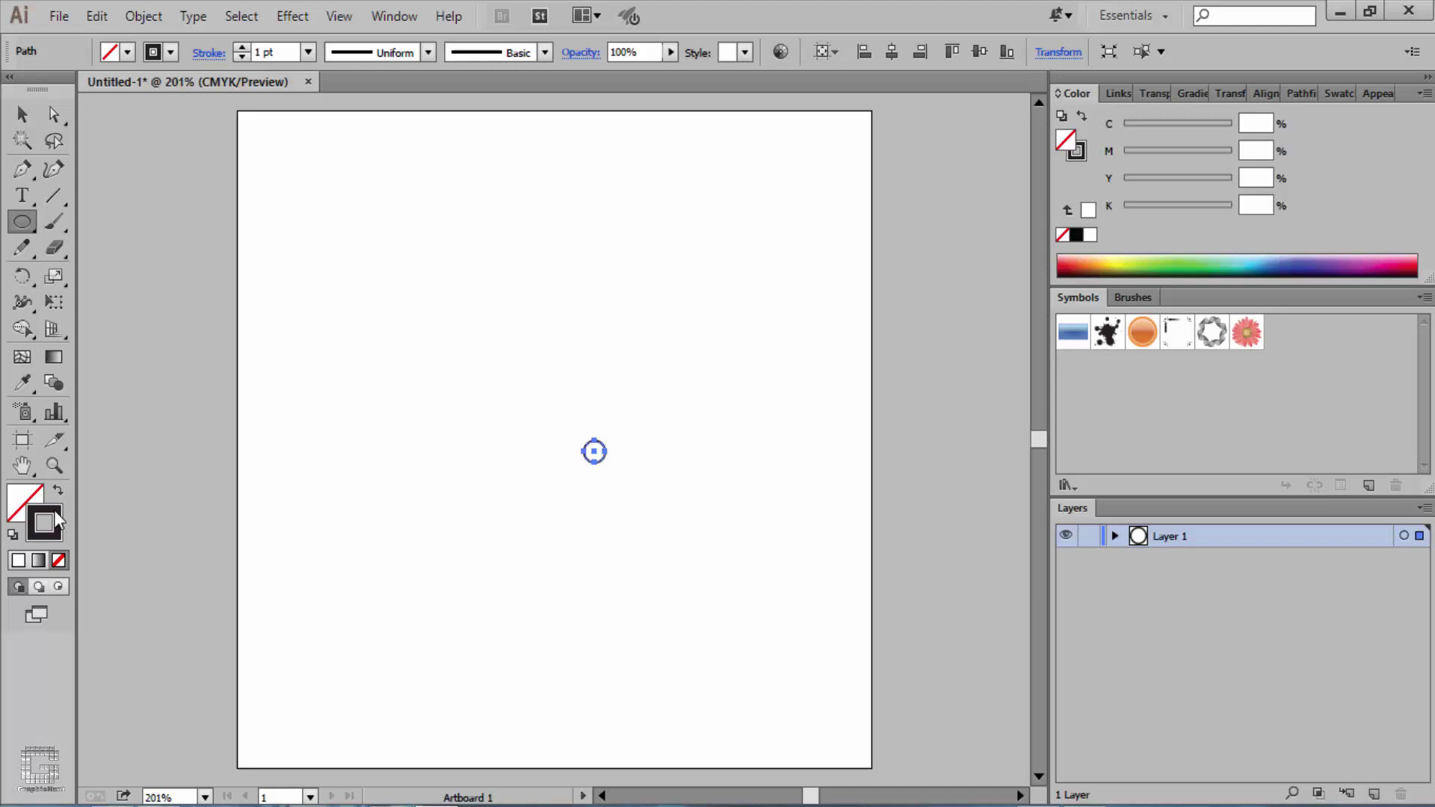
{"action": "double_click", "coordinate": [54, 513]}
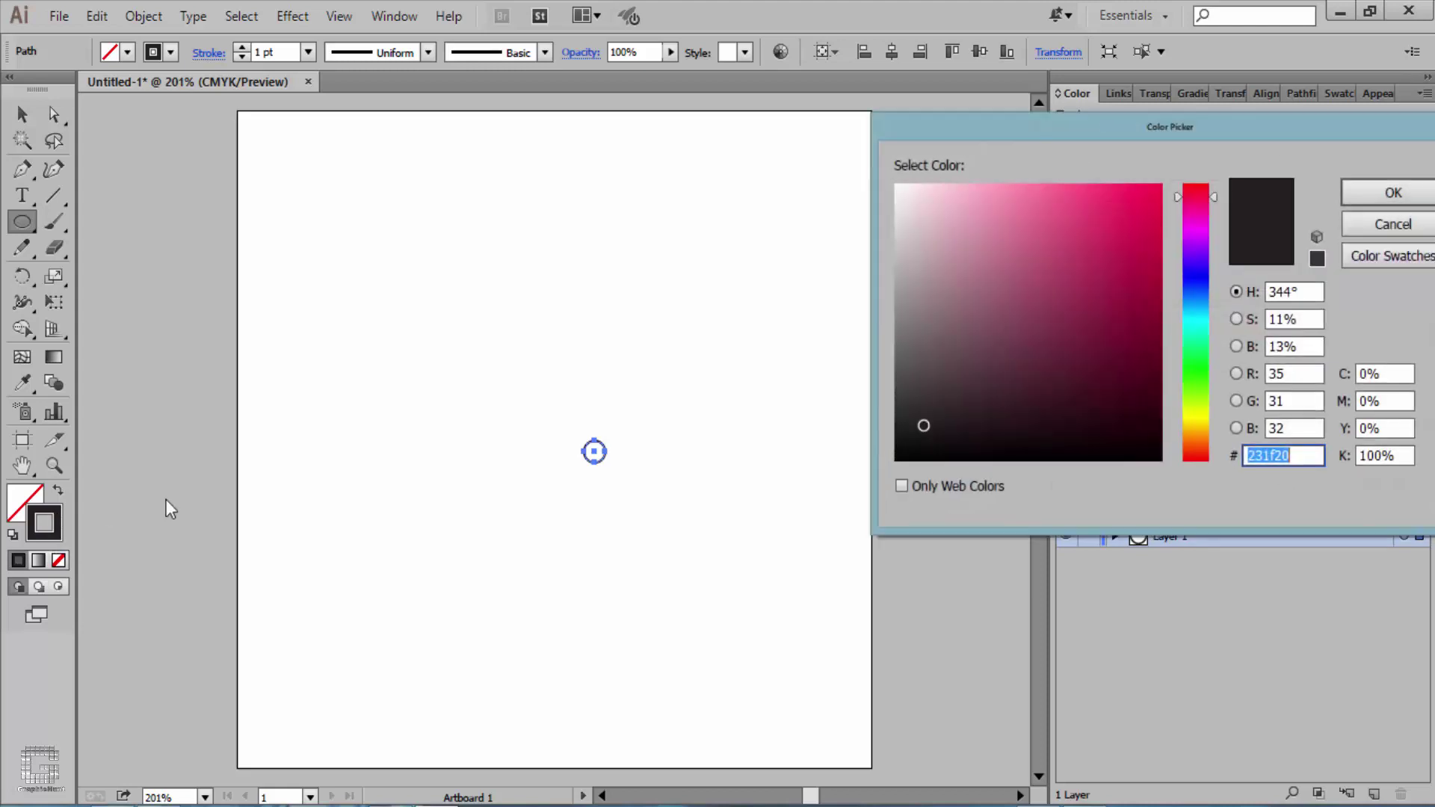
{"action": "type", "text": "dea841"}
{"action": "left_click", "coordinate": [1392, 196]}
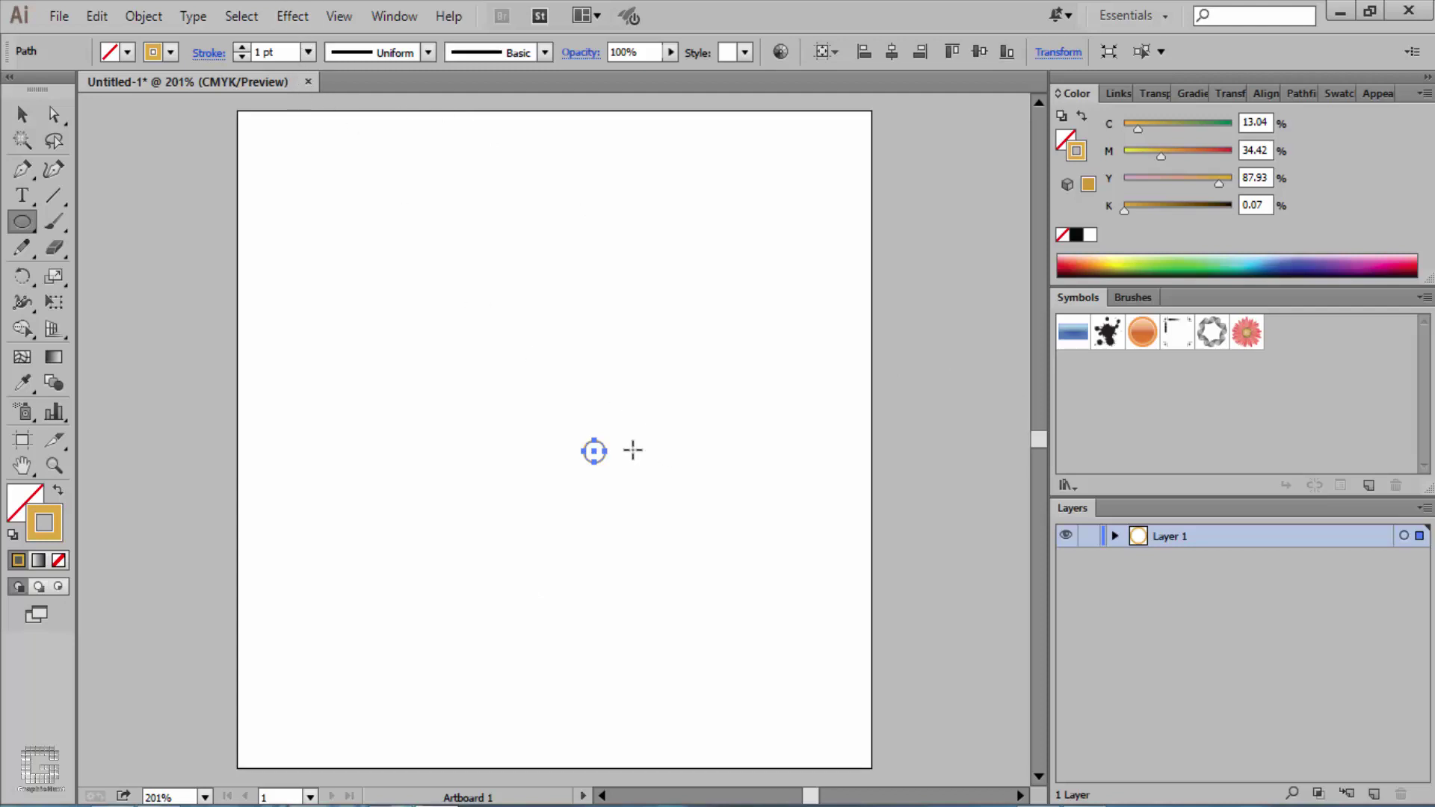
- Nudge the circle, then add a Transform effect moving 10 px horizontally with 25 copies
{"action": "key", "text": "ctrl"}
{"action": "left_click_drag", "start_coordinate": [485, 378], "coordinate": [483, 377]}
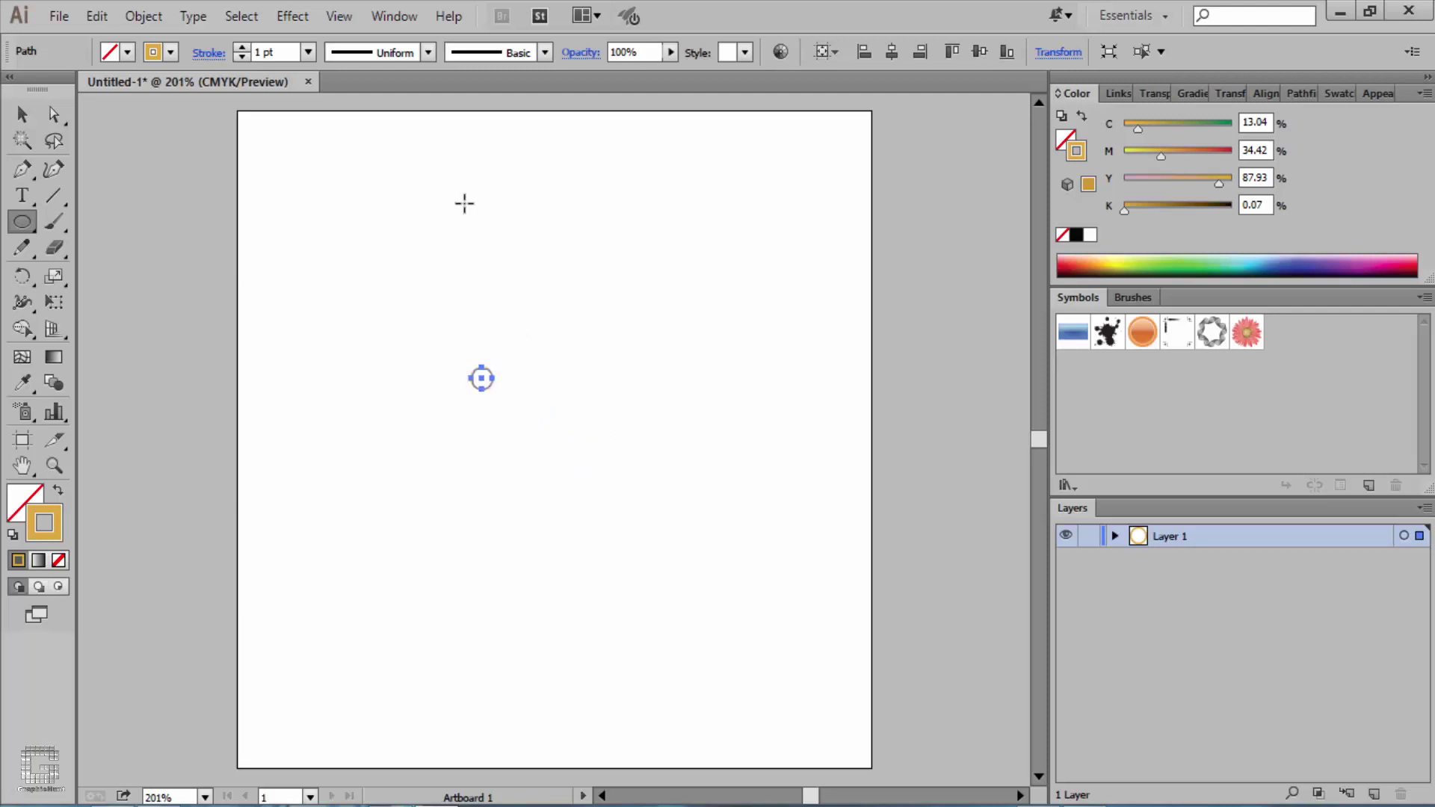
{"action": "left_click", "coordinate": [296, 17]}
{"action": "mouse_move", "coordinate": [315, 211]}
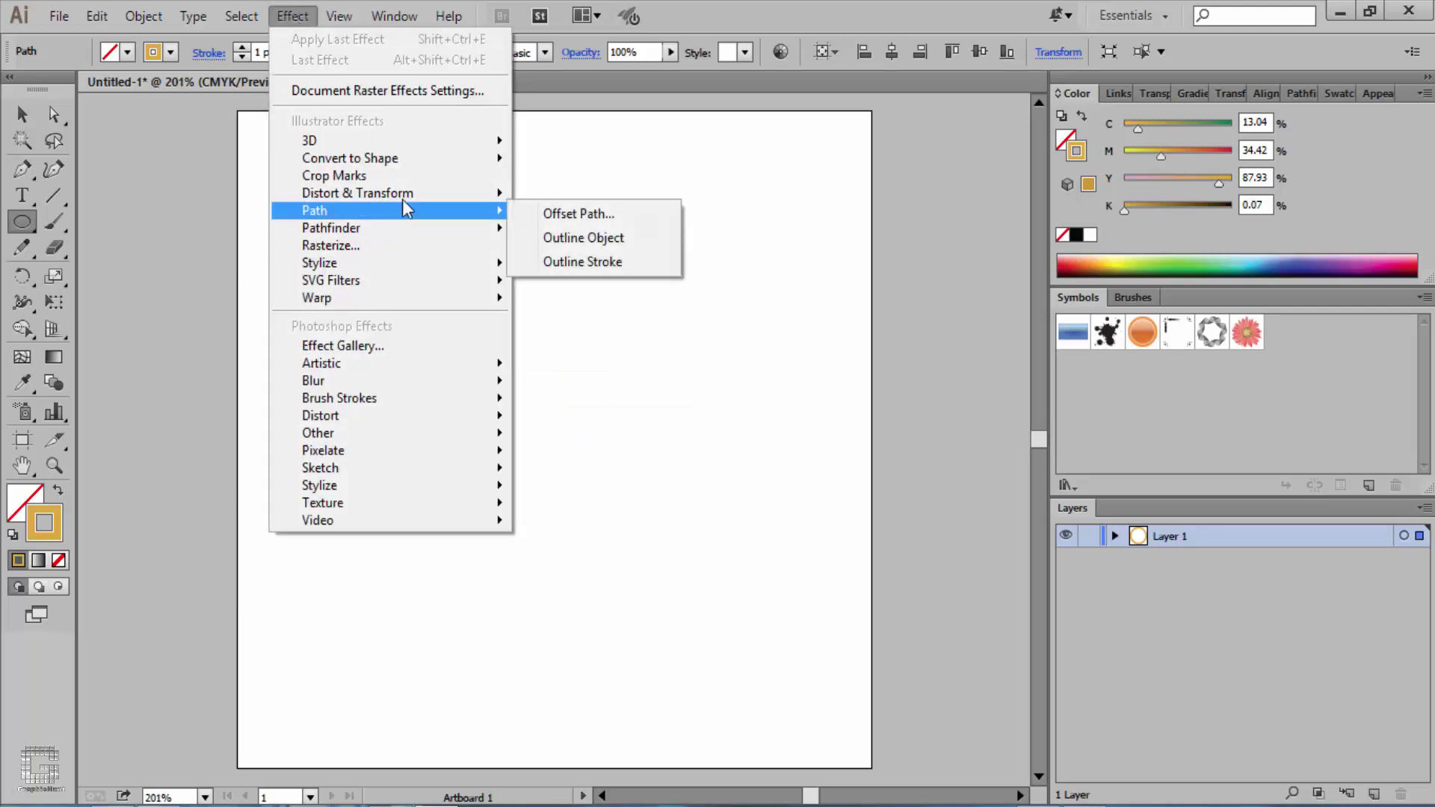
{"action": "left_click", "coordinate": [636, 269]}
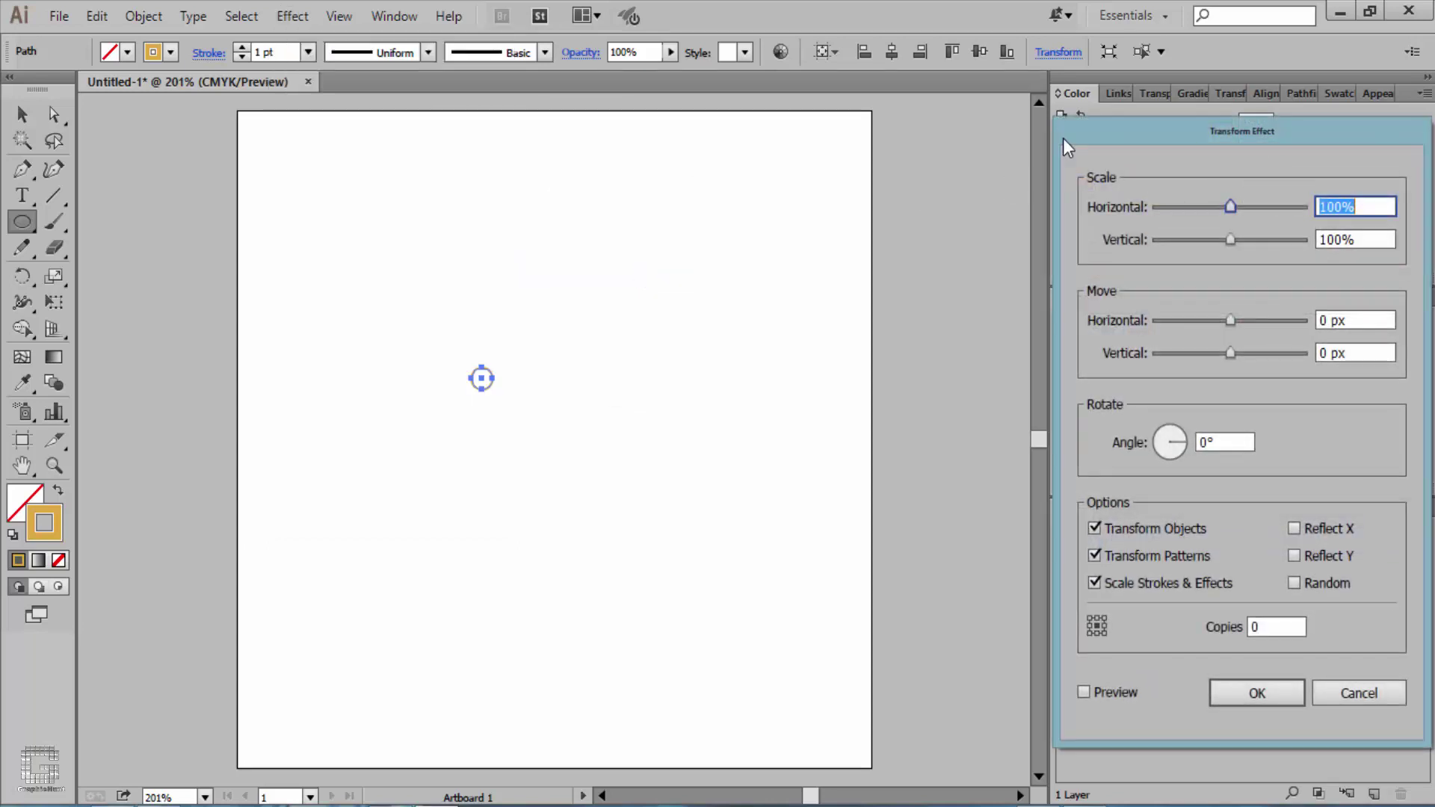
{"action": "left_click_drag", "start_coordinate": [1187, 139], "coordinate": [927, 130]}
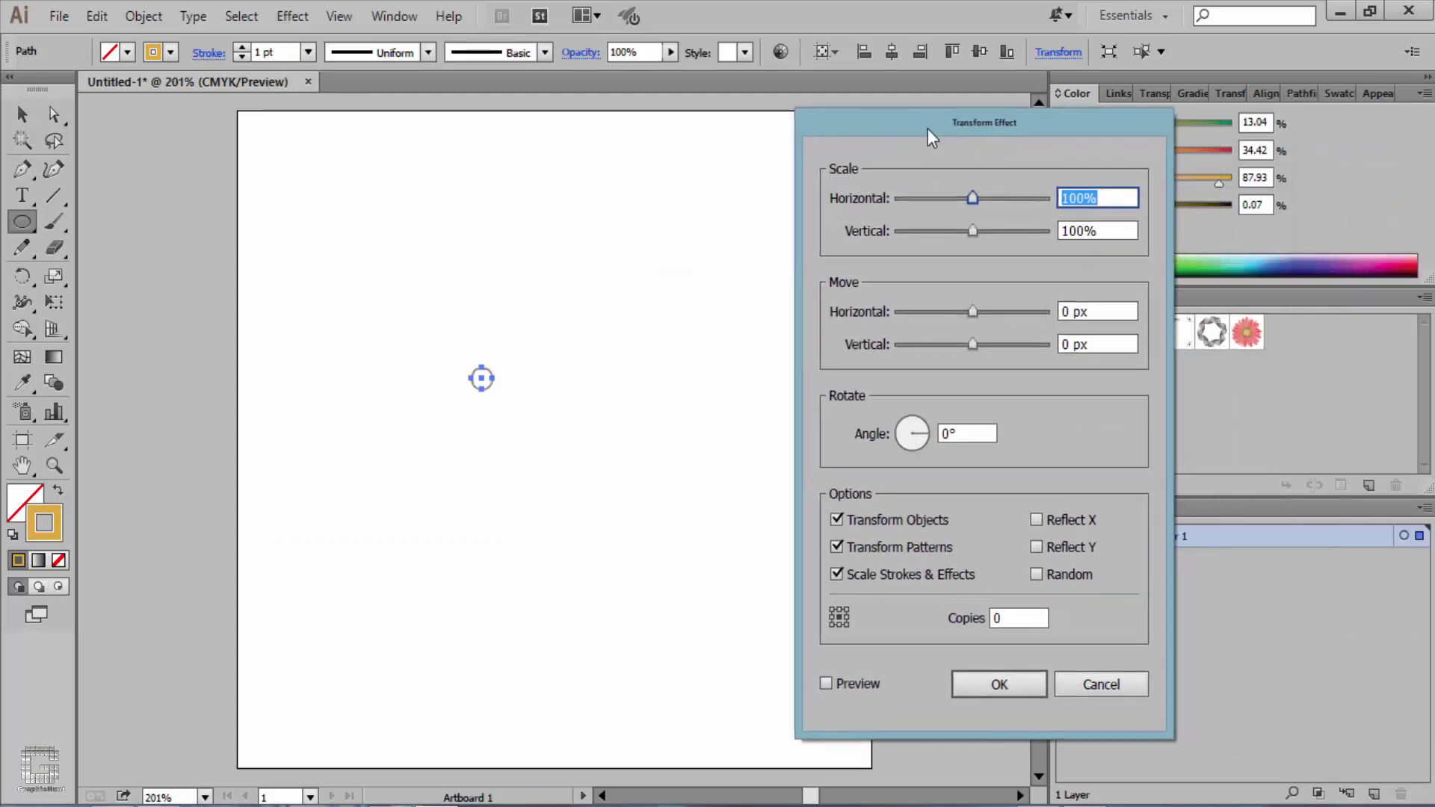
{"action": "left_click", "coordinate": [851, 683]}
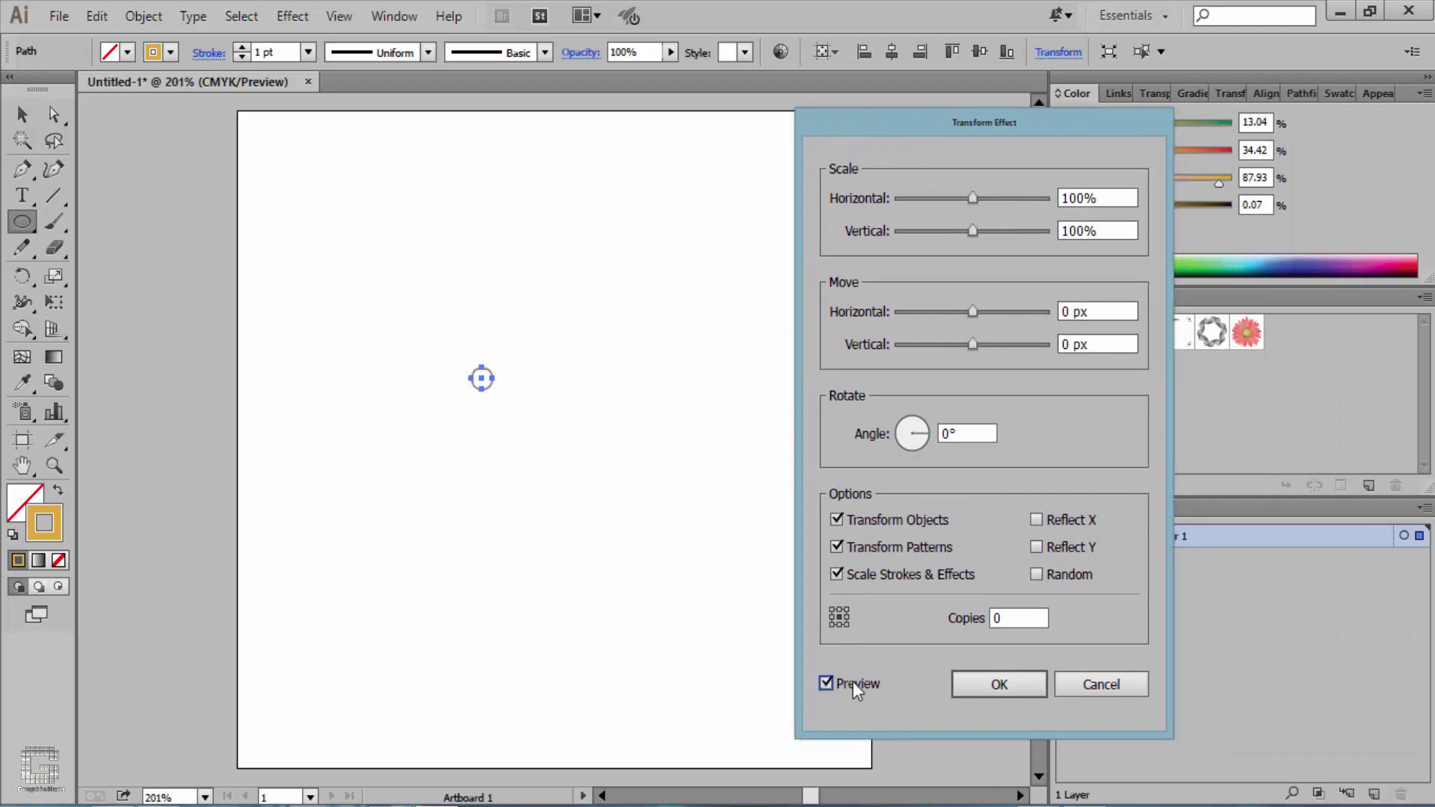
{"action": "left_click", "coordinate": [1065, 312]}
{"action": "type", "text": "10"}
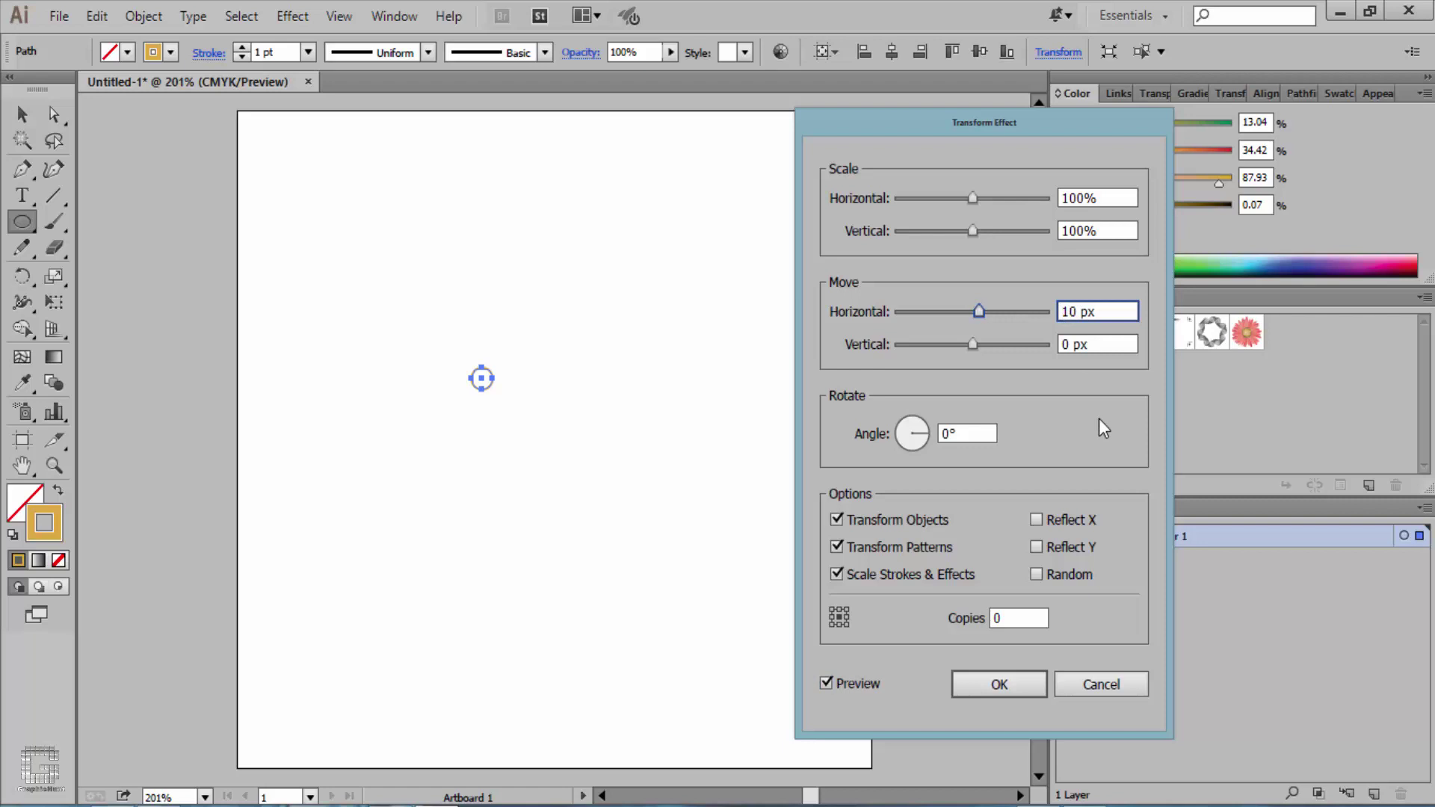
{"action": "type", "text": "0"}
{"action": "key", "text": "BackSpace"}
{"action": "left_click", "coordinate": [1024, 618]}
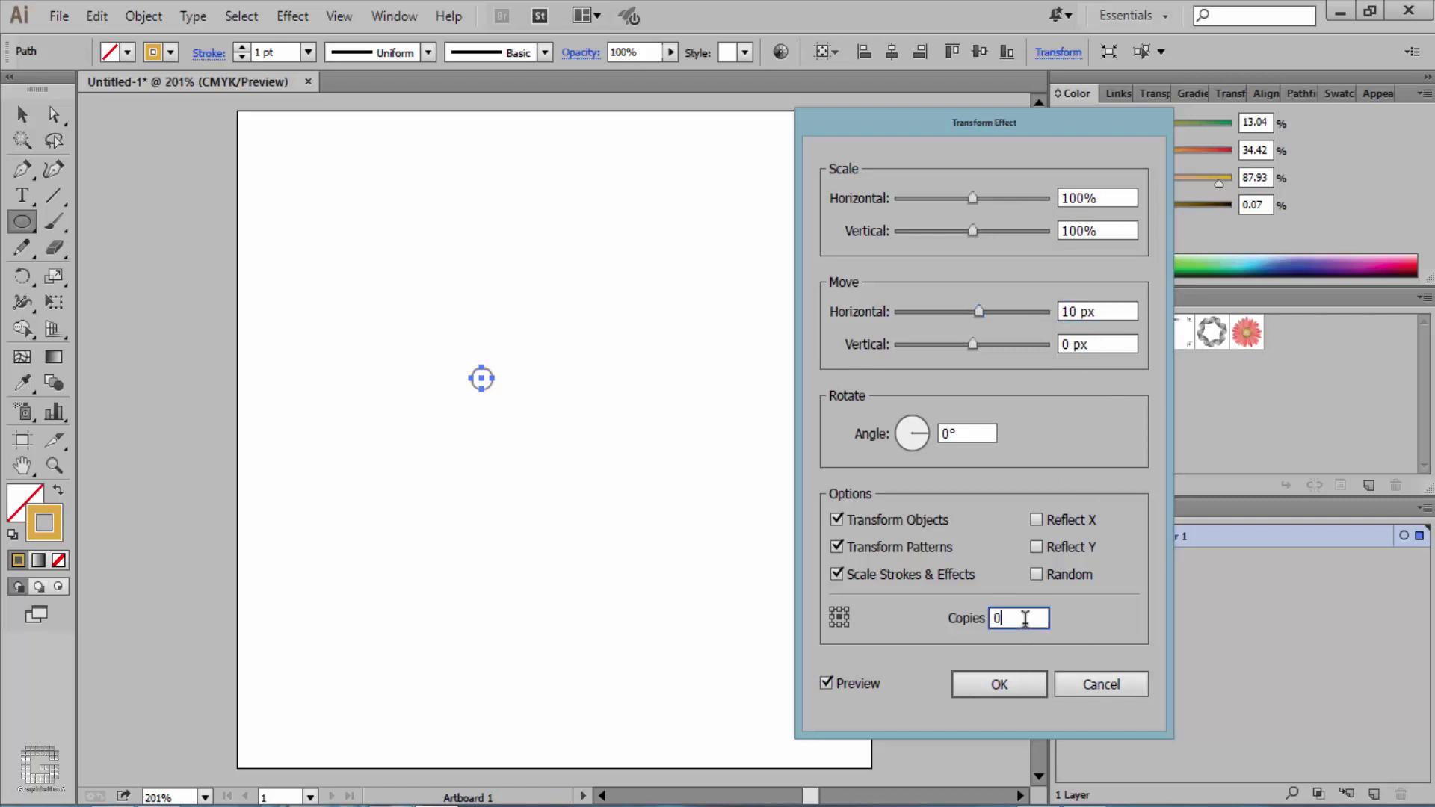
{"action": "left_click_drag", "start_coordinate": [1024, 617], "coordinate": [841, 622]}
{"action": "type", "text": "25"}
{"action": "left_click", "coordinate": [999, 685]}
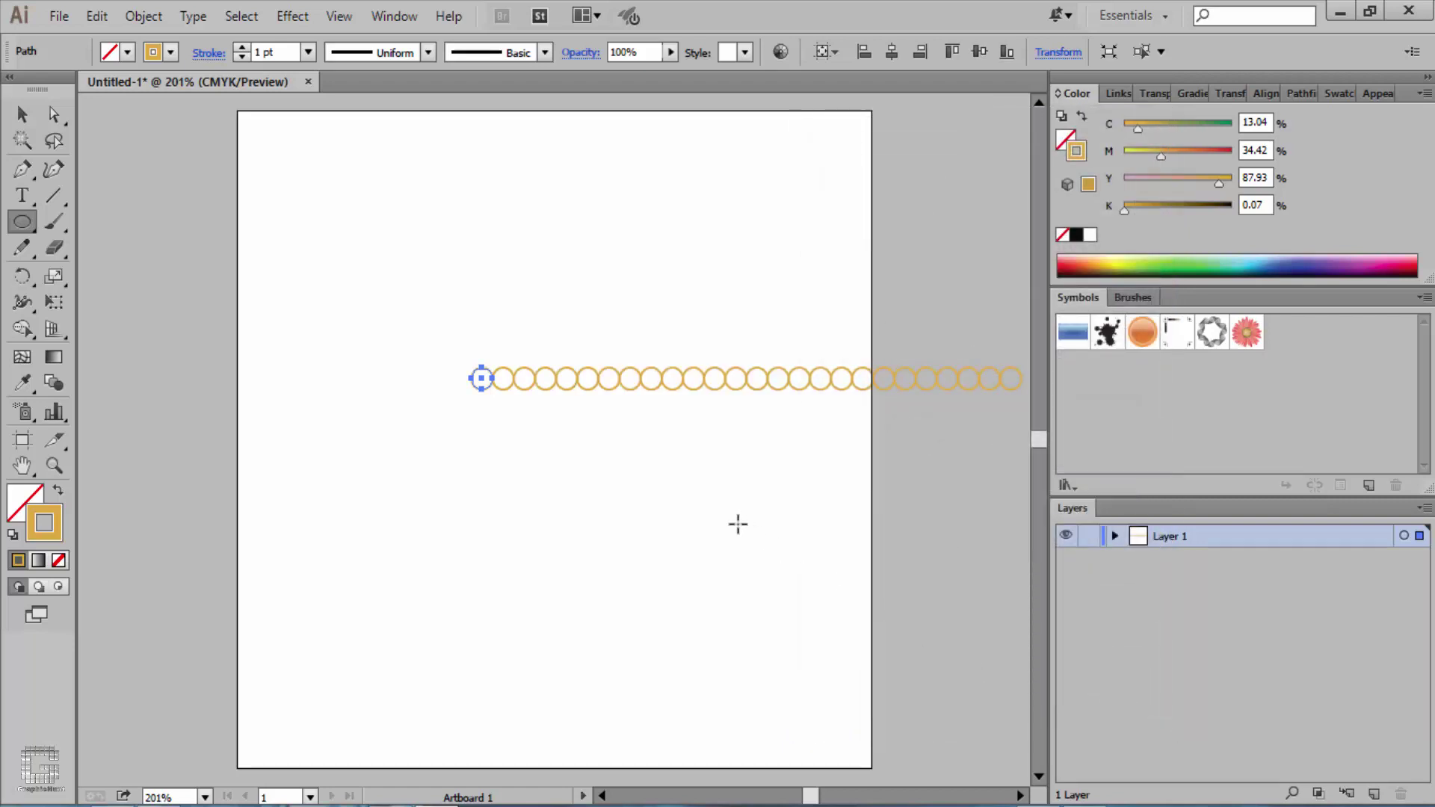
- Add a second Transform effect moving 10 px vertically with 25 copies
{"action": "left_click", "coordinate": [293, 16]}
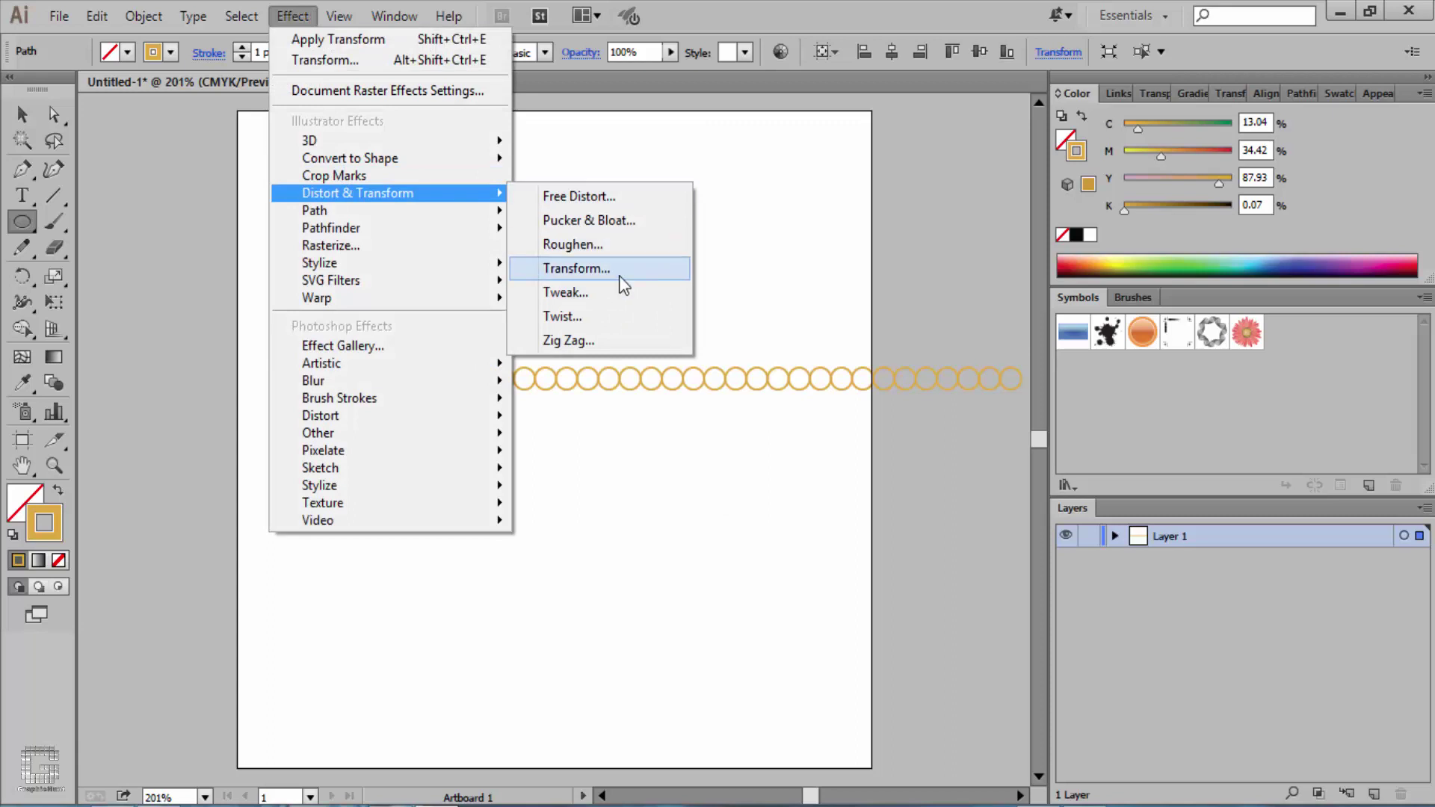
{"action": "left_click", "coordinate": [617, 279]}
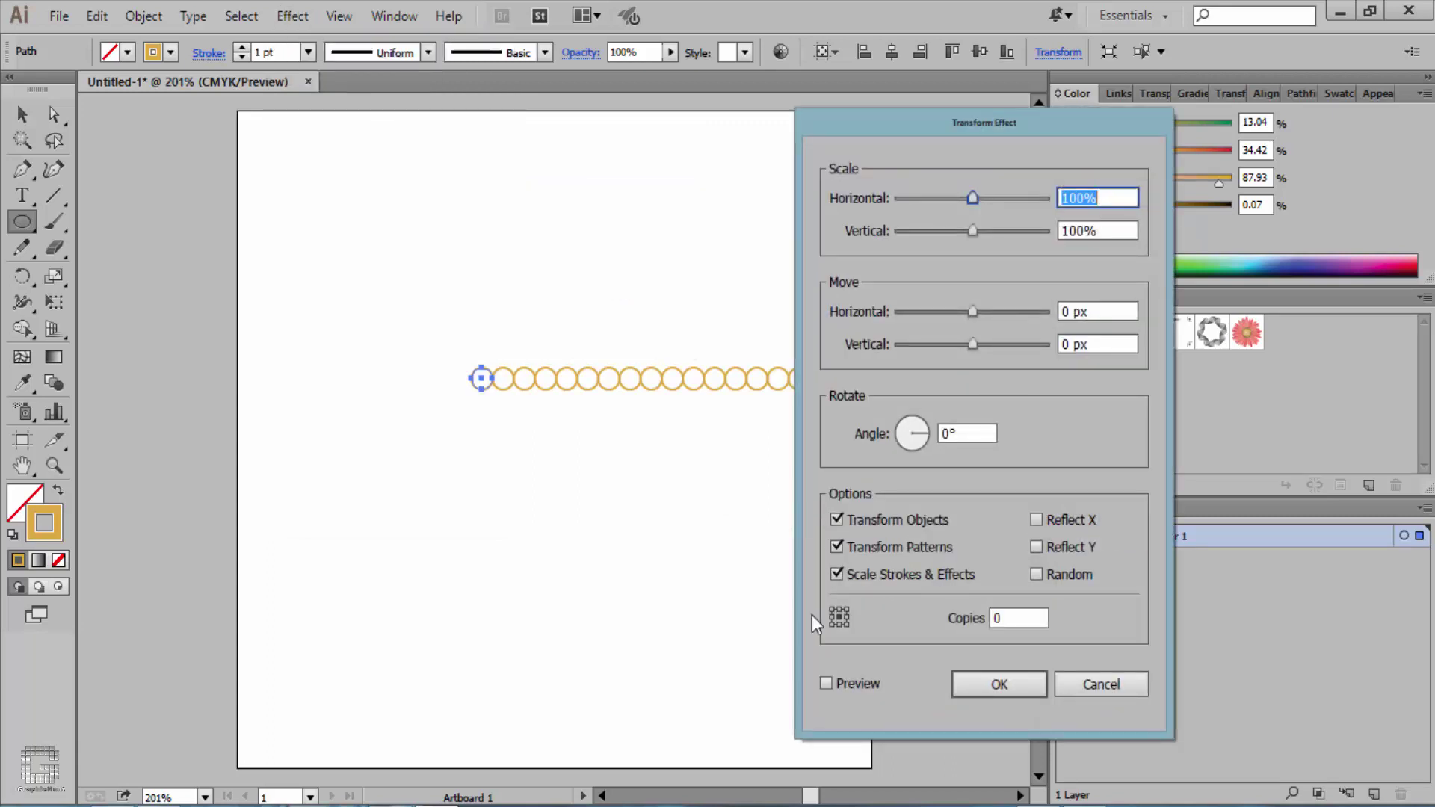
{"action": "left_click", "coordinate": [852, 684]}
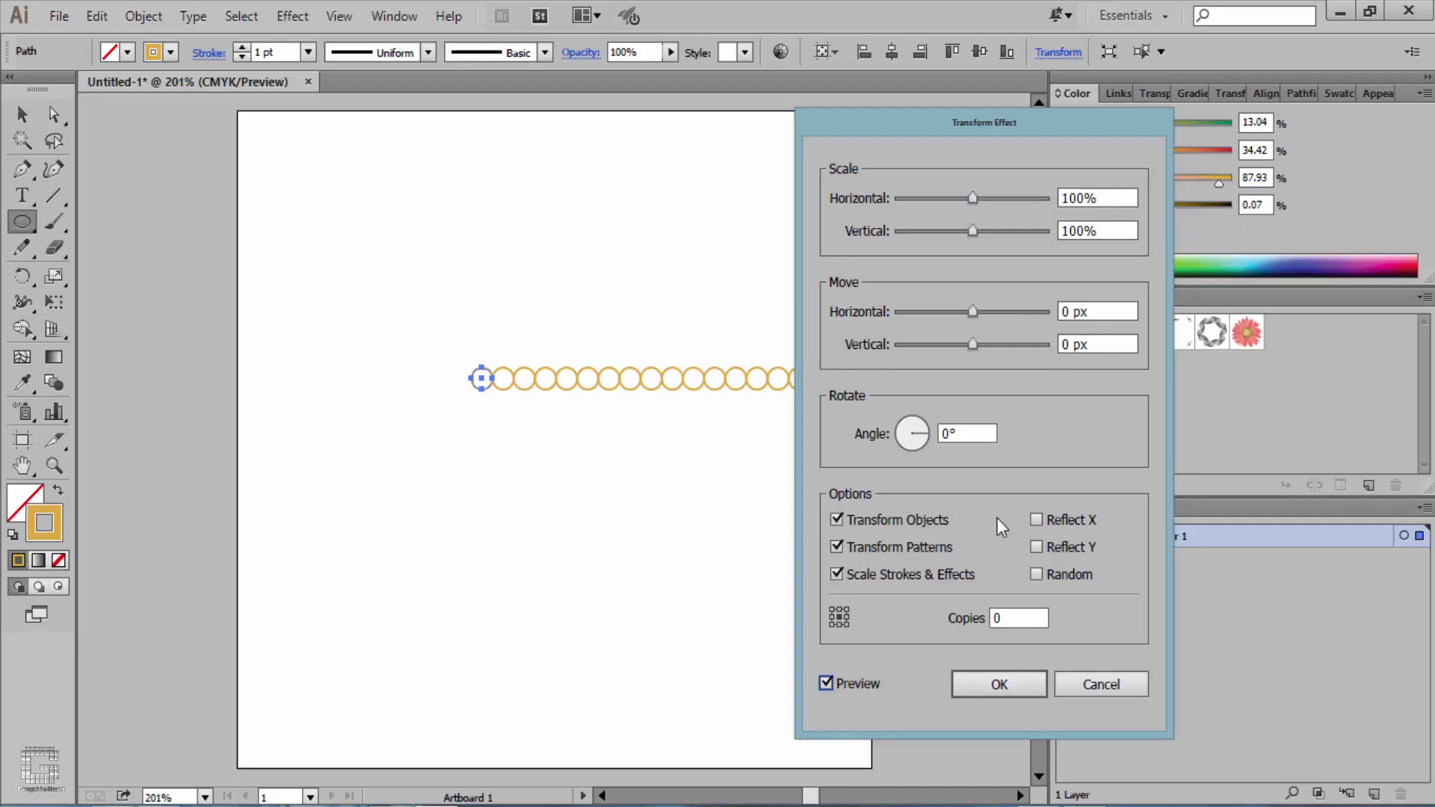
{"action": "left_click", "coordinate": [1063, 344]}
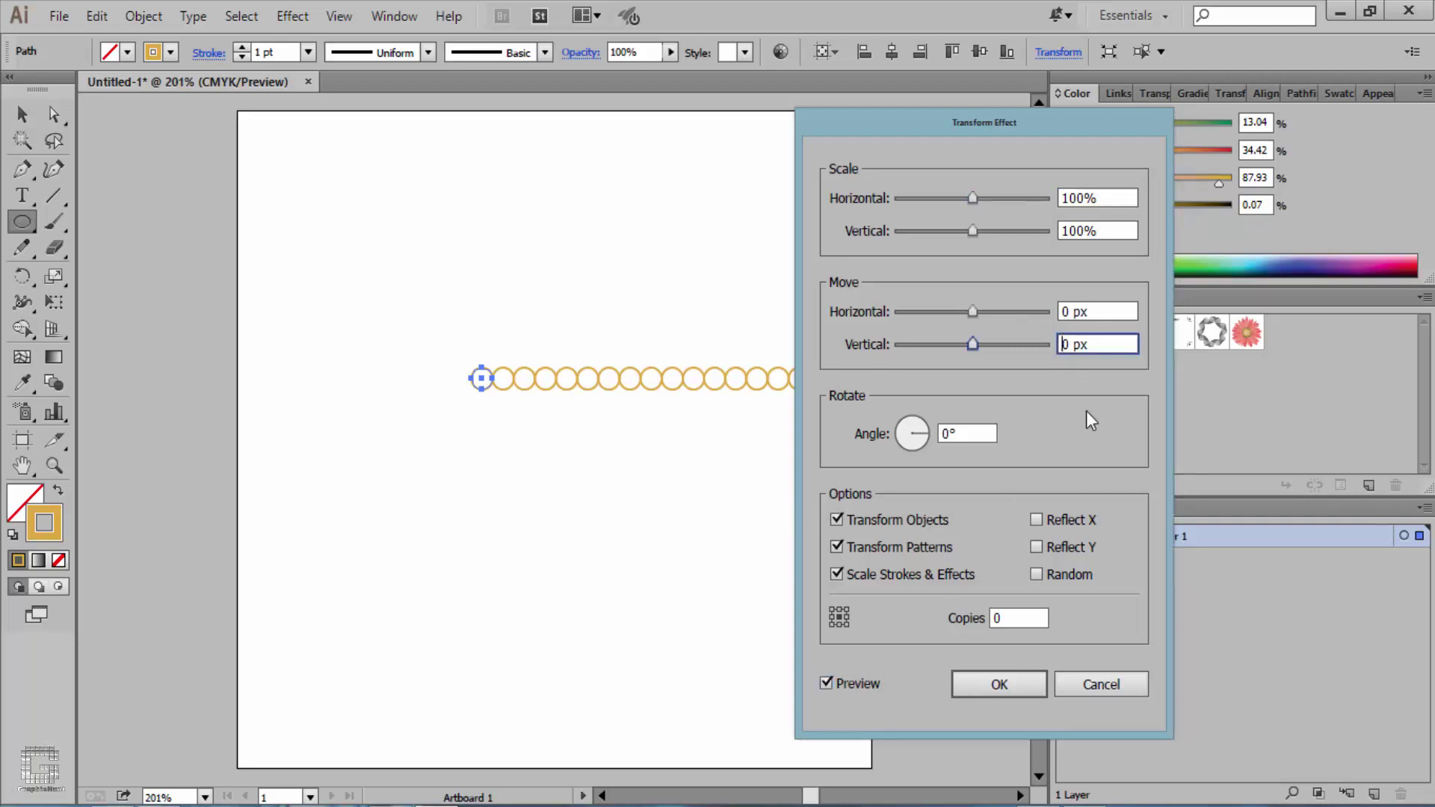
{"action": "type", "text": "10"}
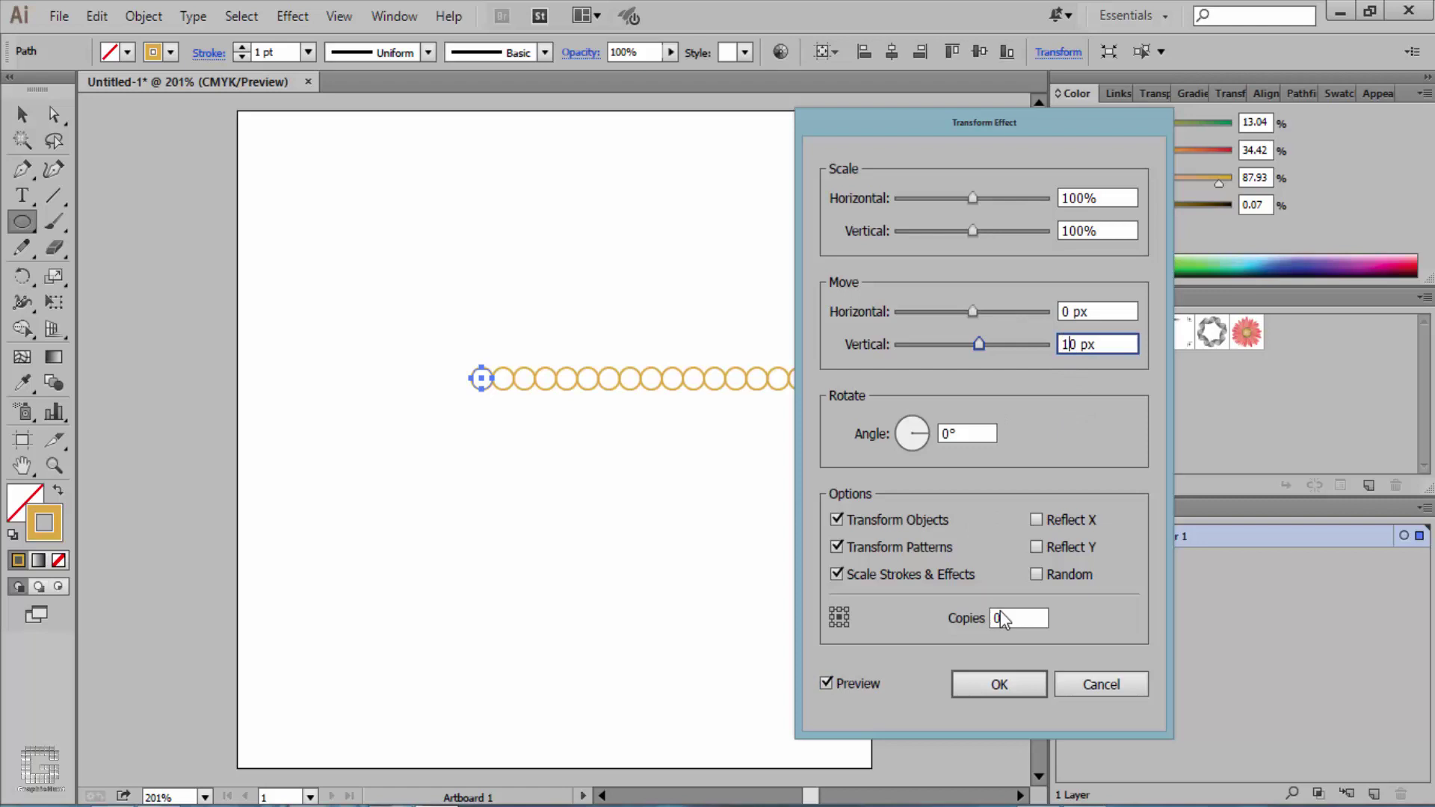
{"action": "left_click", "coordinate": [1021, 618]}
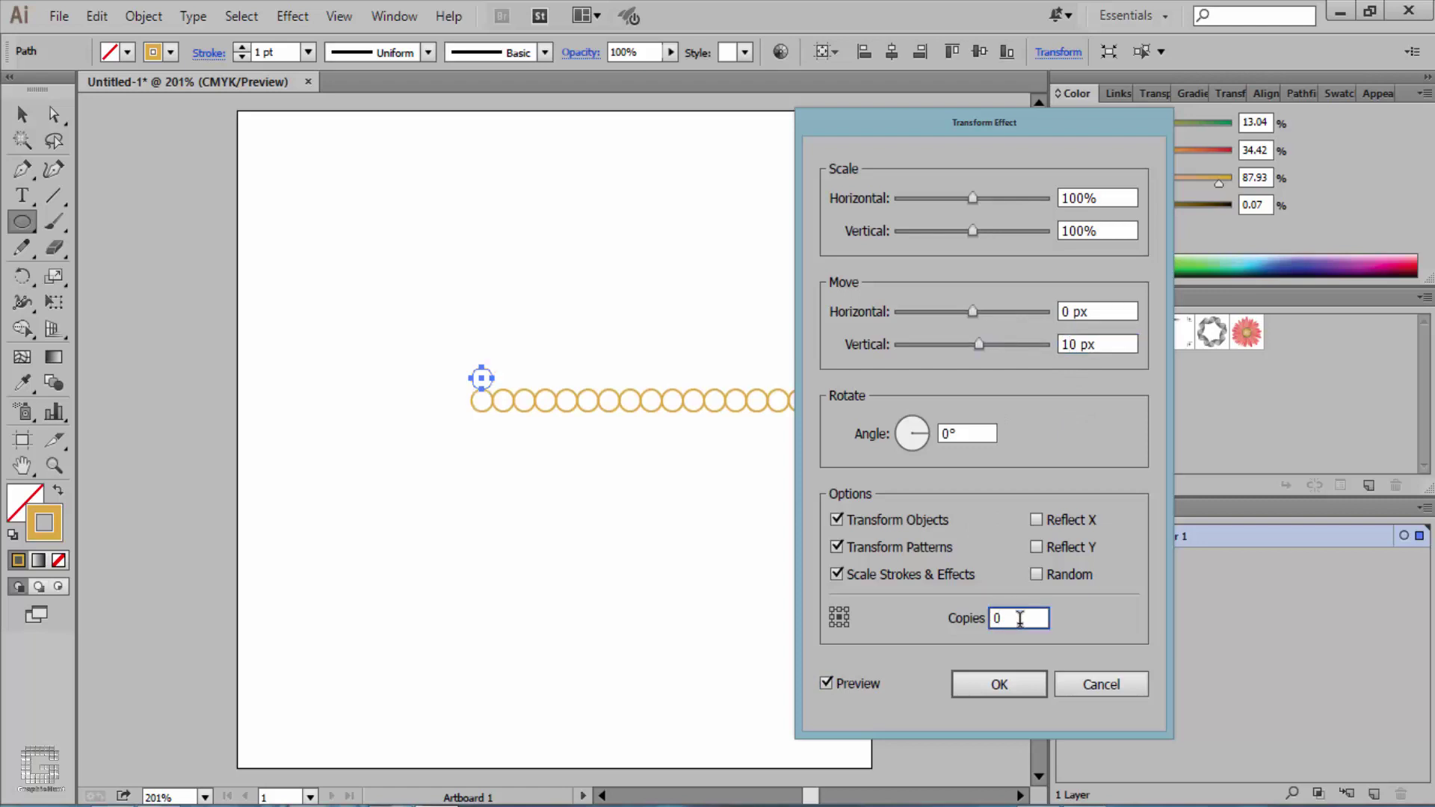
{"action": "double_click", "coordinate": [1020, 618]}
{"action": "type", "text": "25"}
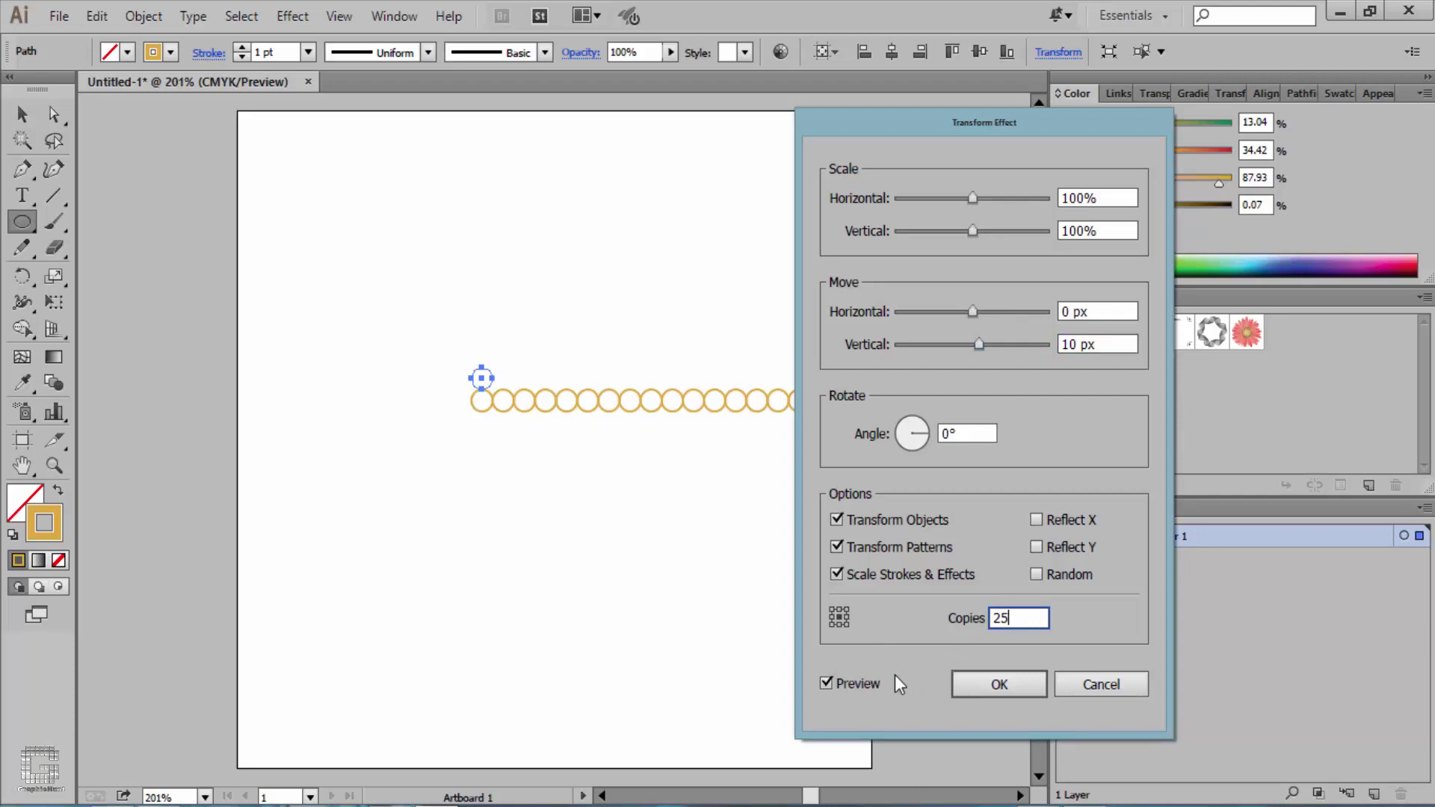
{"action": "left_click", "coordinate": [991, 689]}
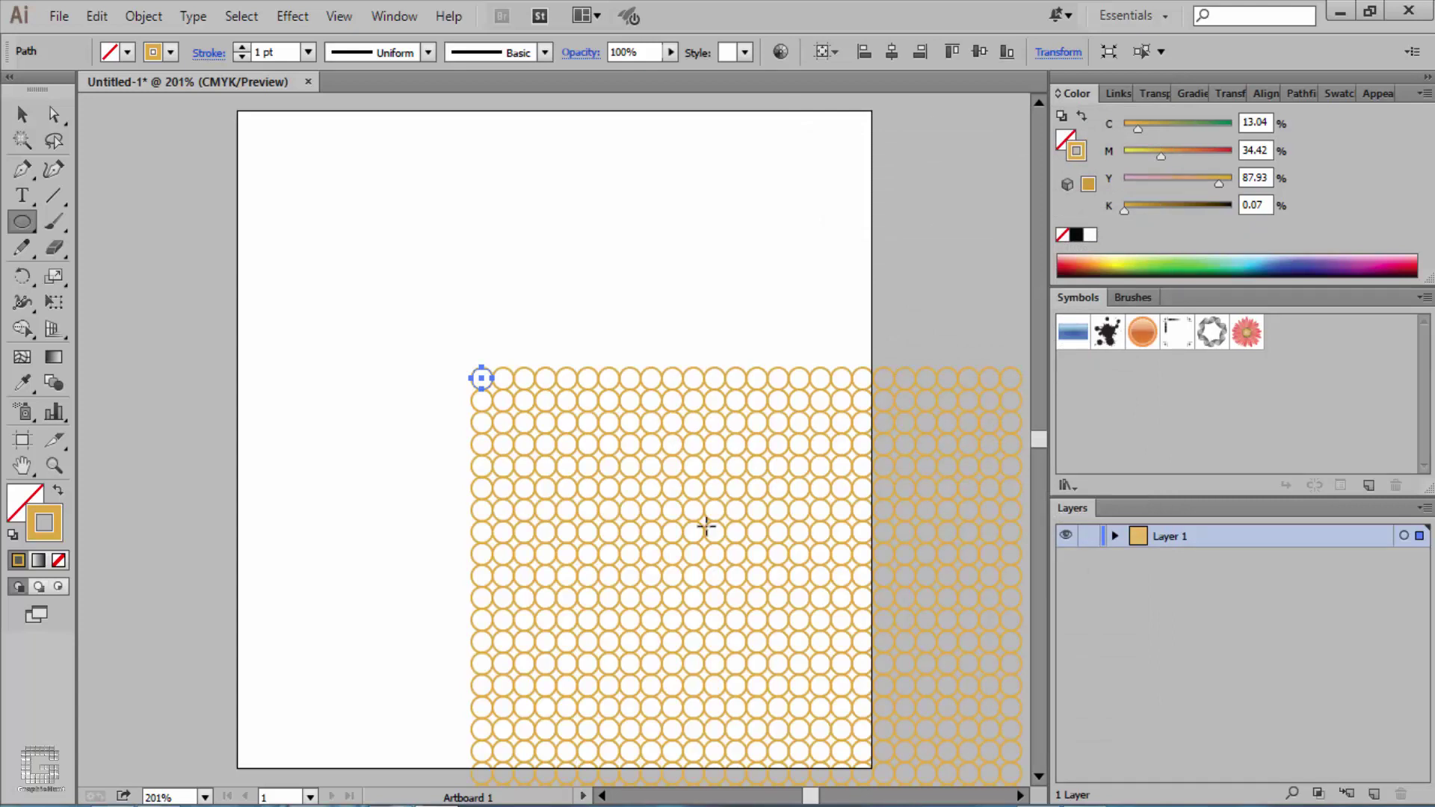
- Move the circle grid up and left, then expand its appearance into real circle paths
{"action": "left_click", "coordinate": [500, 389], "text": "ctrl"}
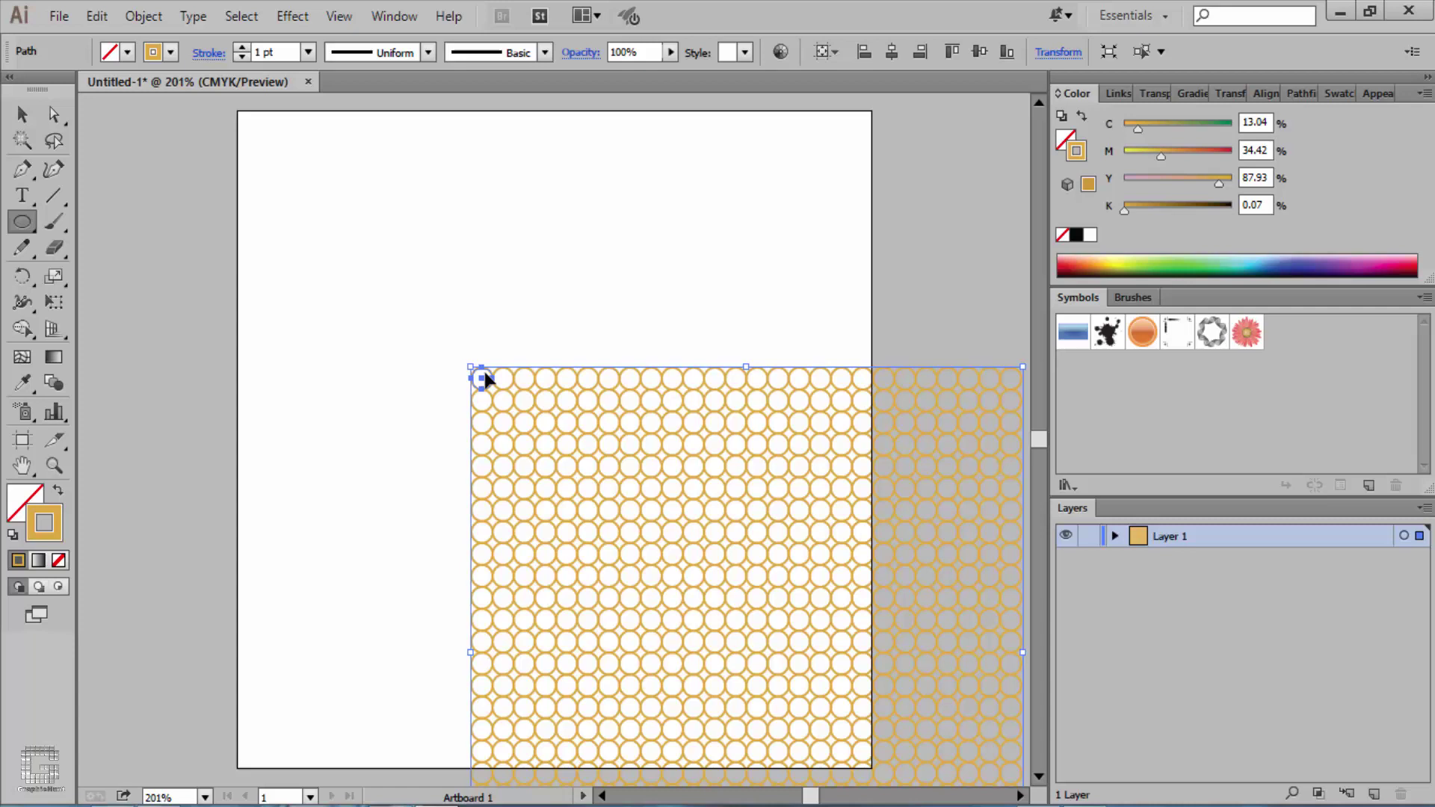
{"action": "left_click_drag", "start_coordinate": [494, 398], "coordinate": [377, 245]}
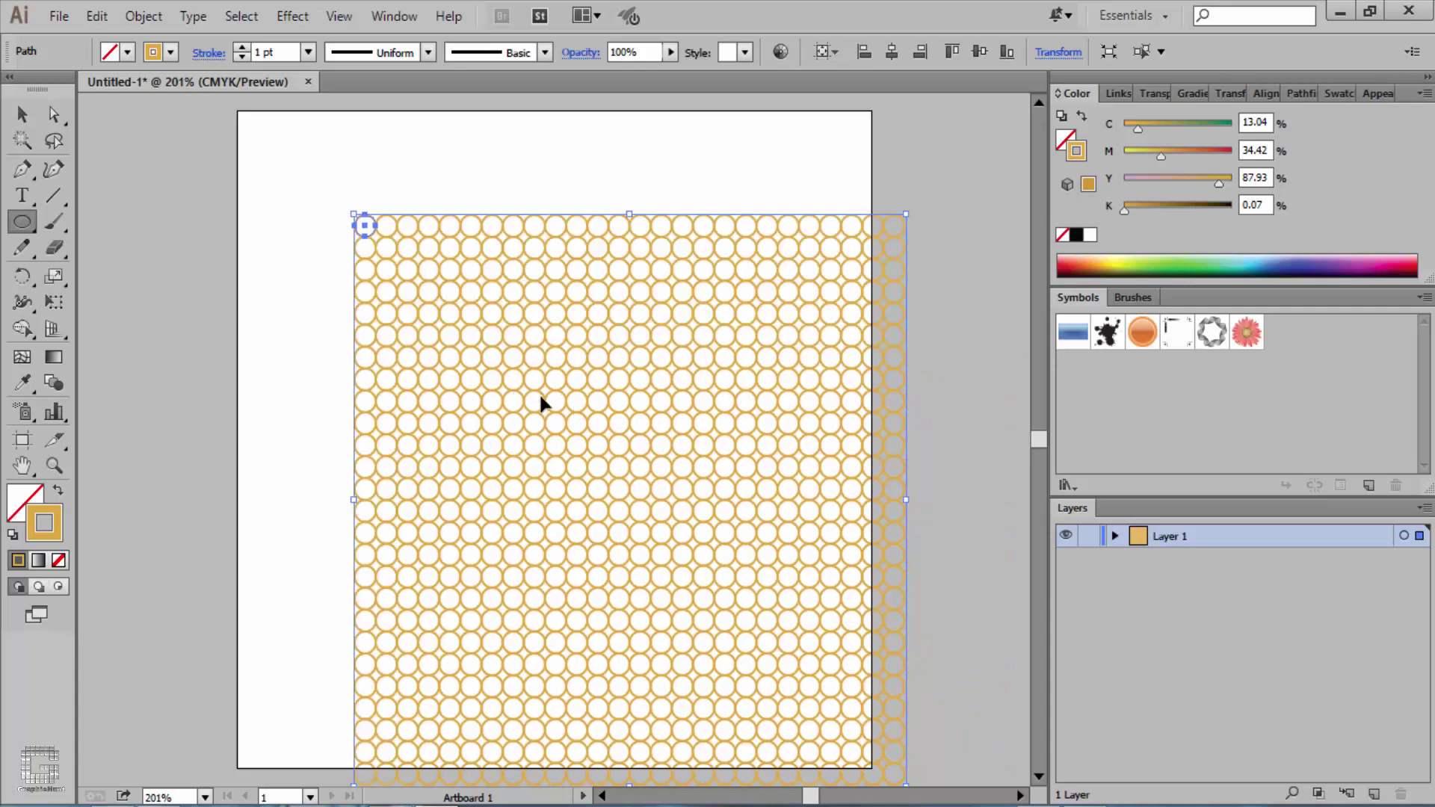
{"action": "scroll", "coordinate": [542, 404], "scroll_direction": "down", "scroll_amount": 2}
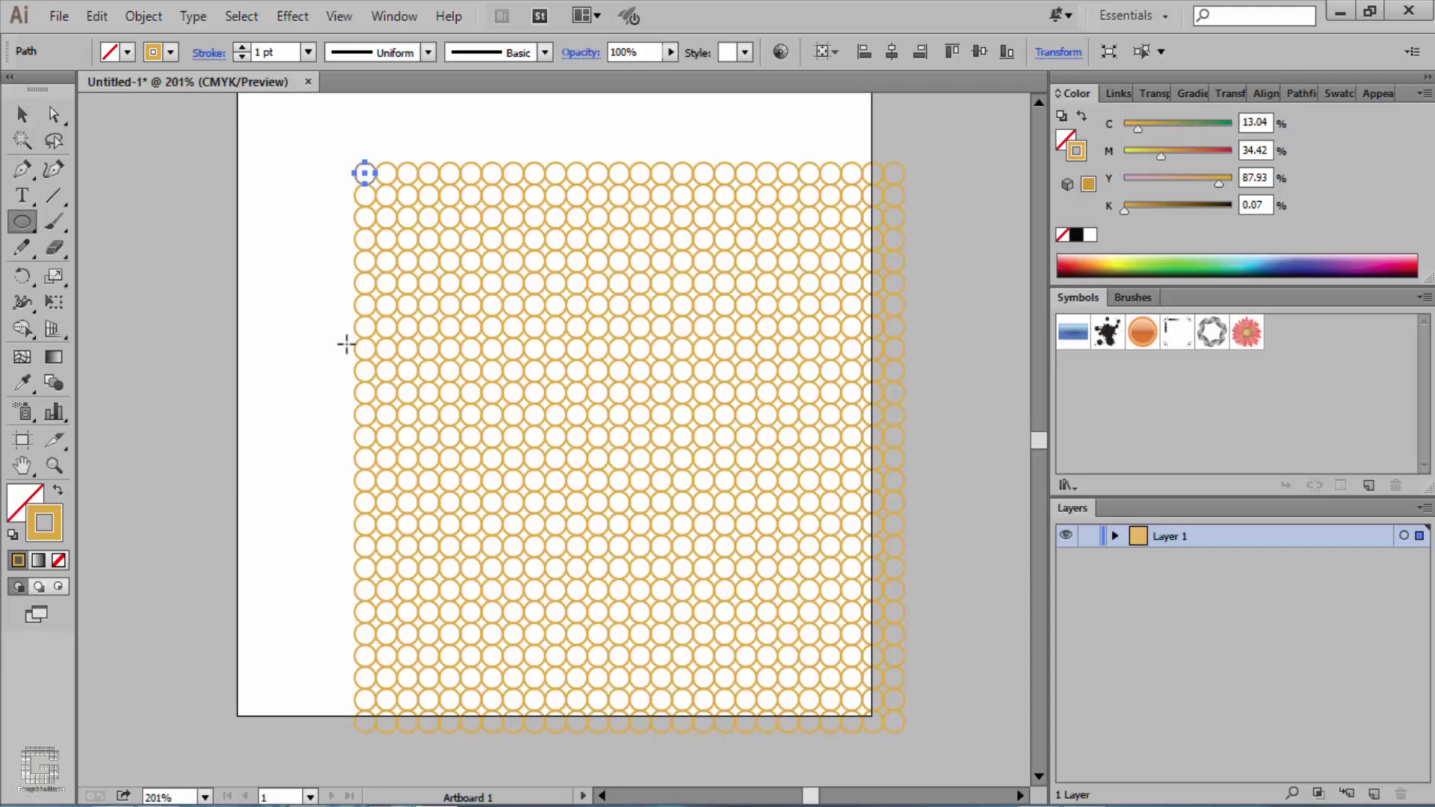
{"action": "left_click", "coordinate": [139, 18]}
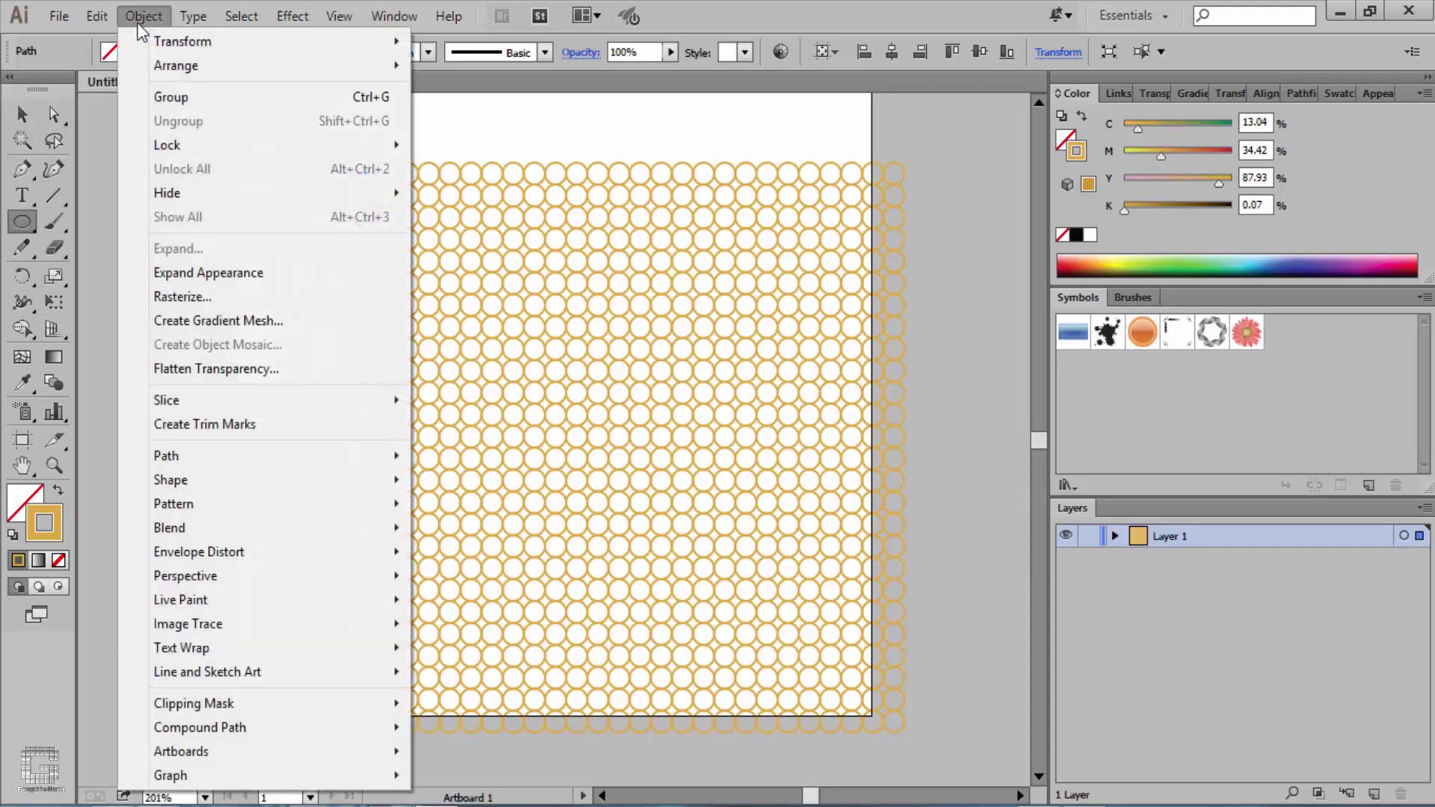
{"action": "left_click", "coordinate": [262, 275]}
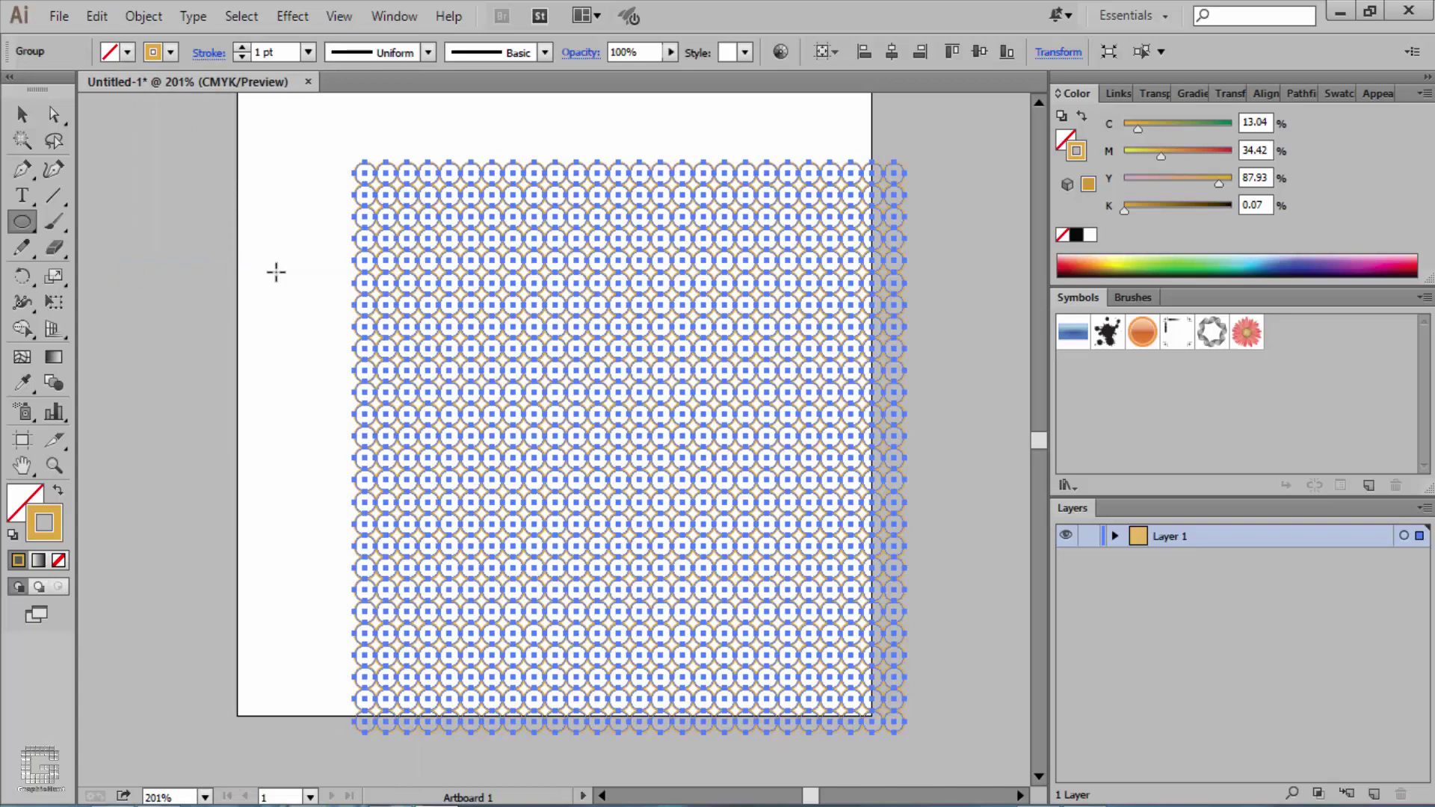
- Save the expanded circle grid as a new symbol named 'Pattern 1'
{"action": "left_click", "coordinate": [1371, 488]}
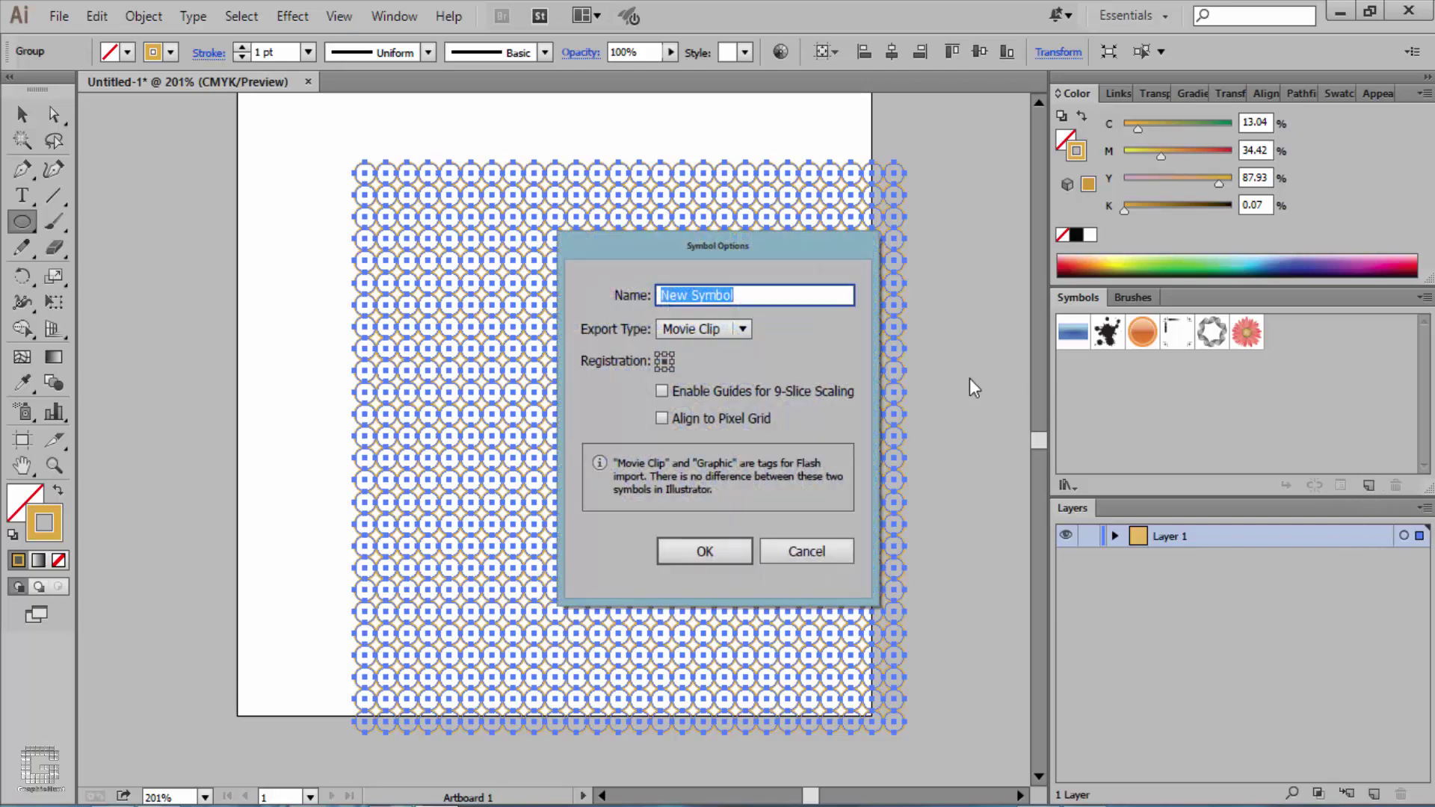
{"action": "type", "text": "Pattern 1"}
{"action": "left_click", "coordinate": [742, 553]}
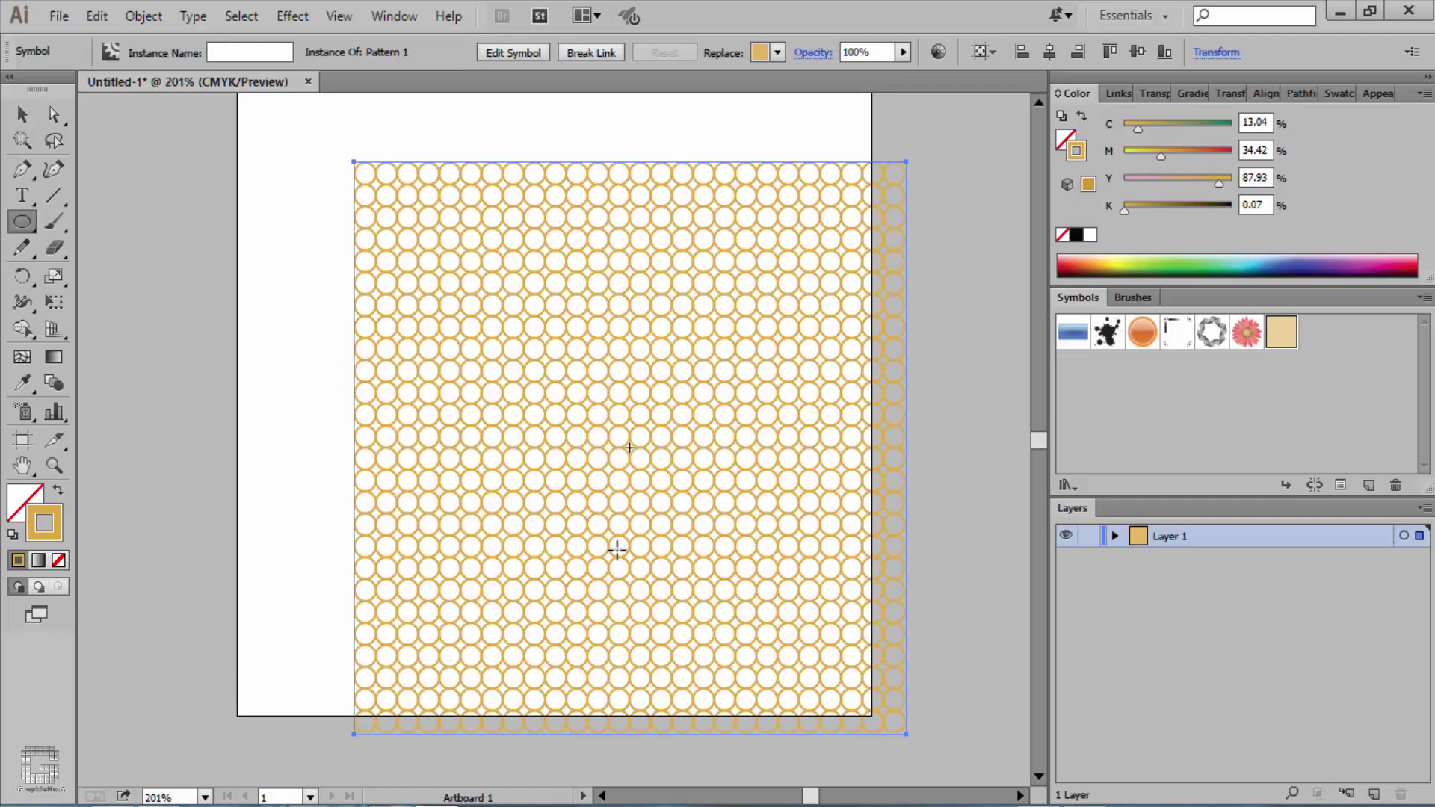
- Move the Pattern 1 instance off the artboard to its right
{"action": "key", "text": "a"}
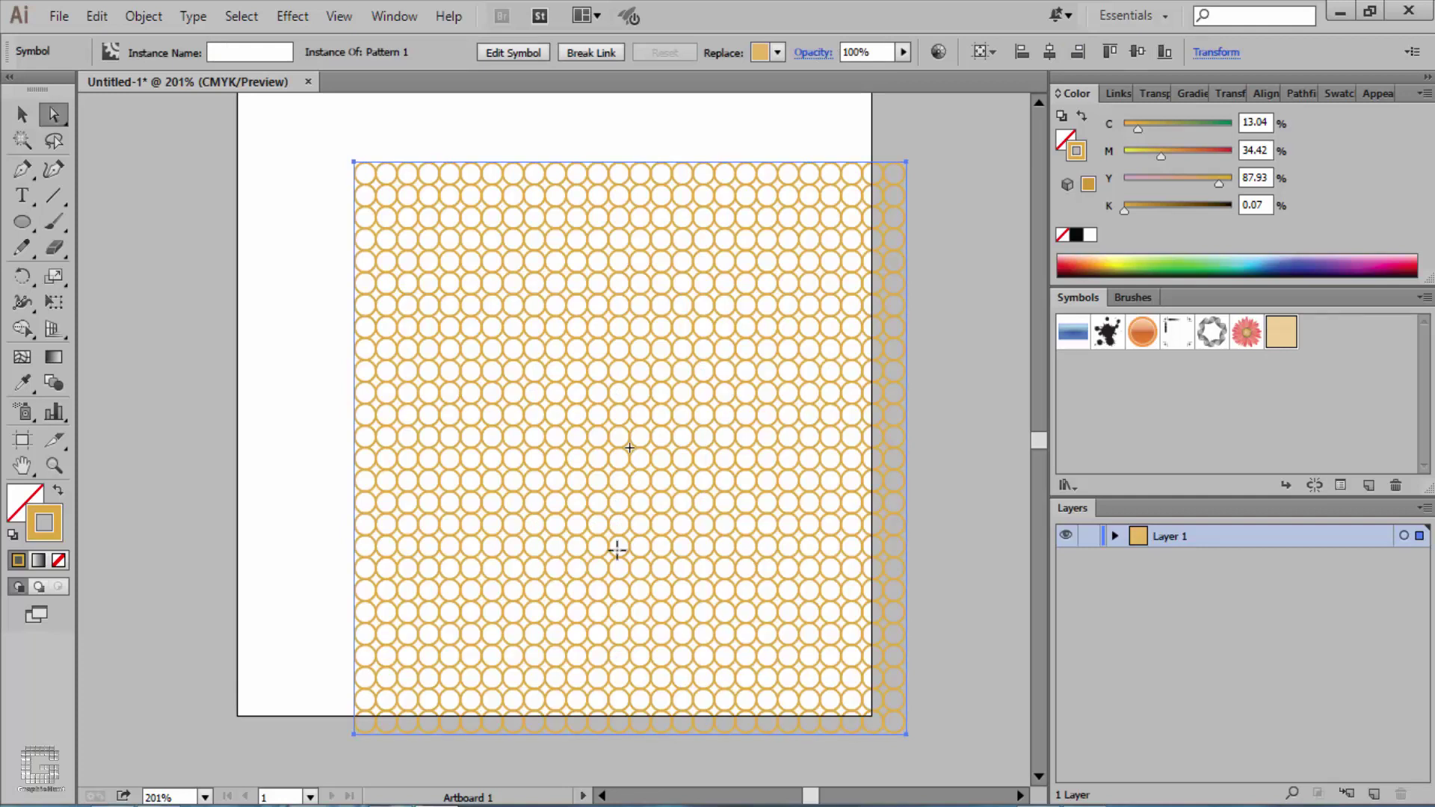
{"action": "left_click", "coordinate": [418, 412]}
{"action": "scroll", "coordinate": [418, 412], "scroll_direction": "down", "scroll_amount": 1}
{"action": "left_click_drag", "start_coordinate": [525, 421], "coordinate": [827, 408]}
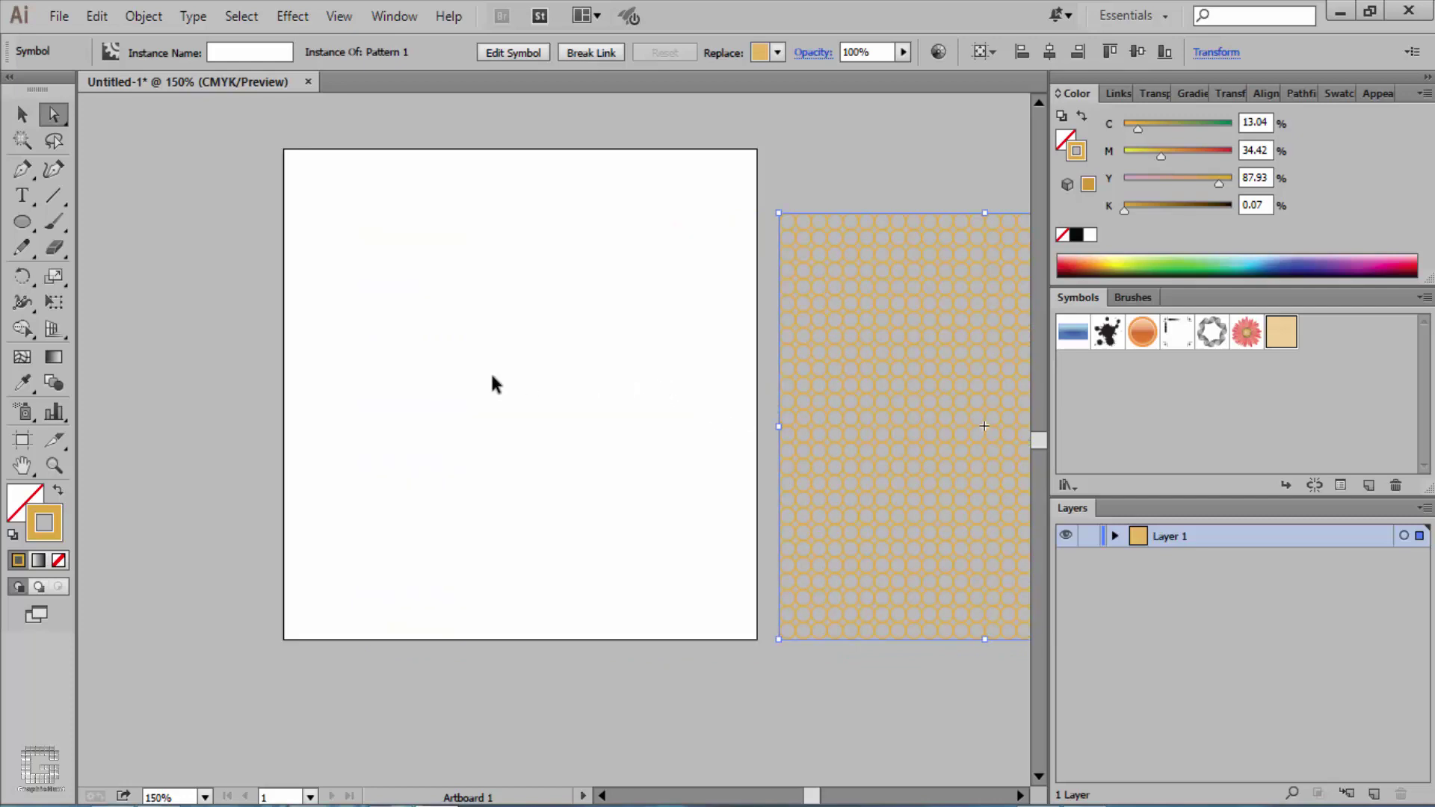
{"action": "scroll", "coordinate": [493, 384], "scroll_direction": "left", "scroll_amount": 1}
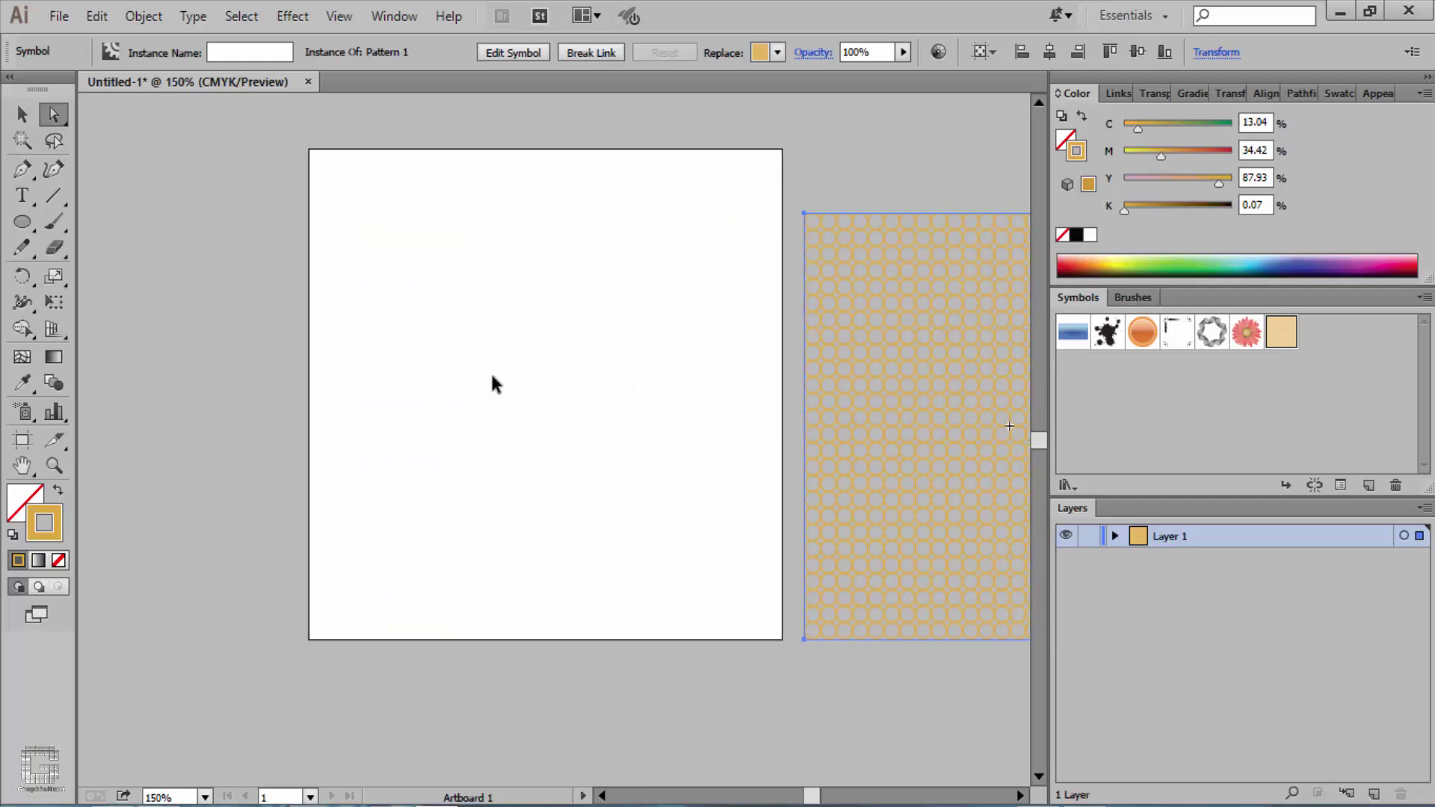
{"action": "key", "text": "m"}
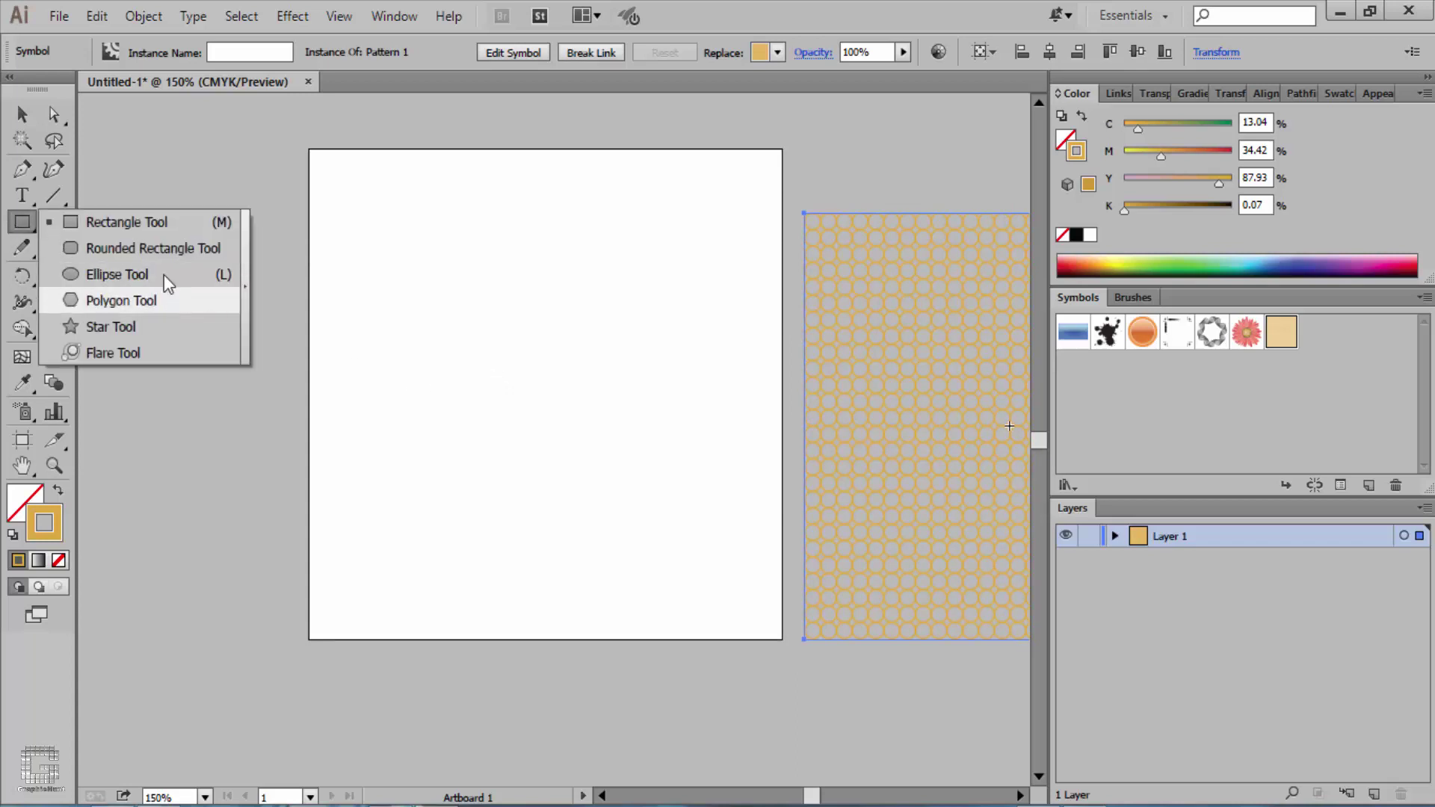
- Draw a 200 × 200 px circle with the Ellipse tool
{"action": "left_click_drag", "start_coordinate": [20, 230], "coordinate": [135, 275]}
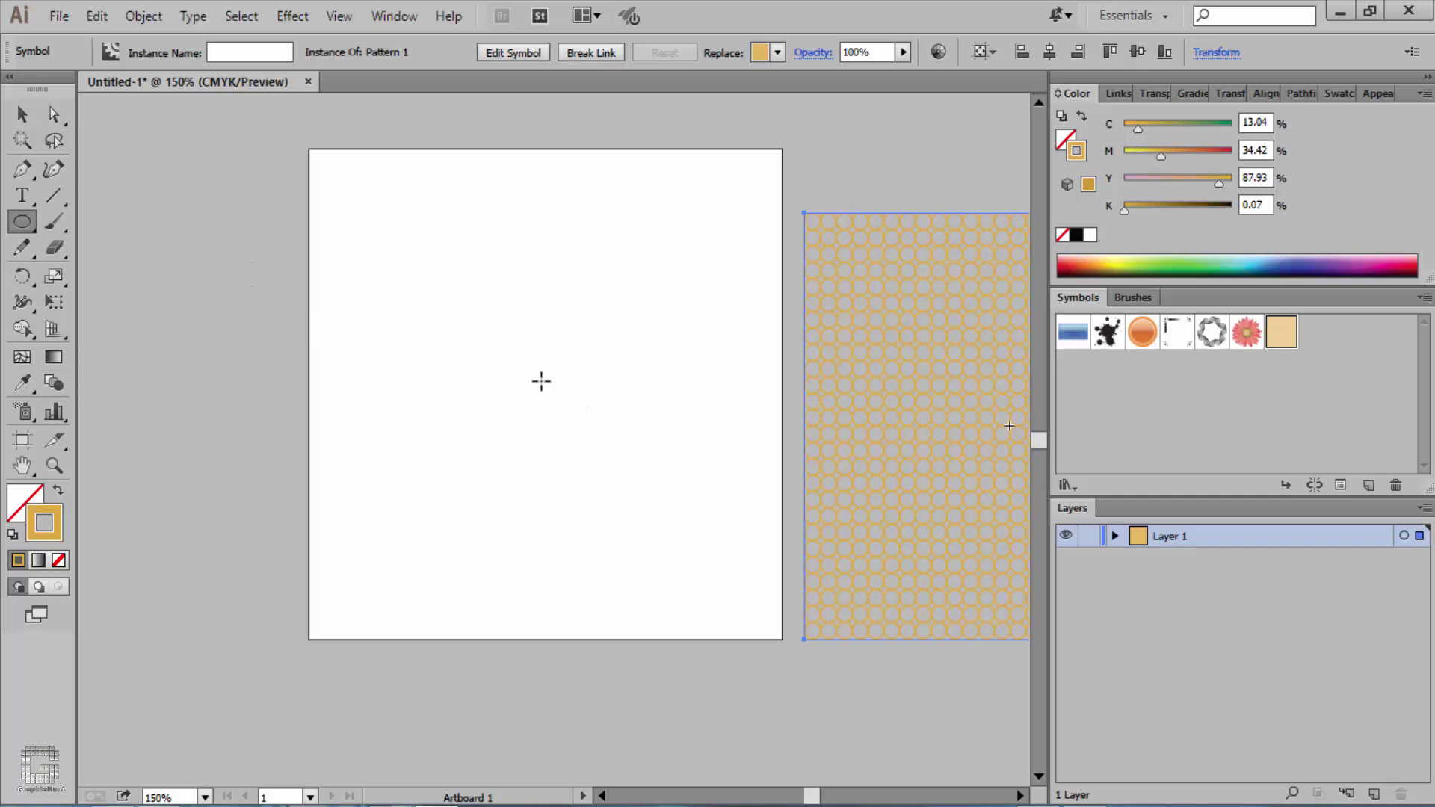
{"action": "left_click", "coordinate": [540, 381]}
{"action": "type", "text": "2"}
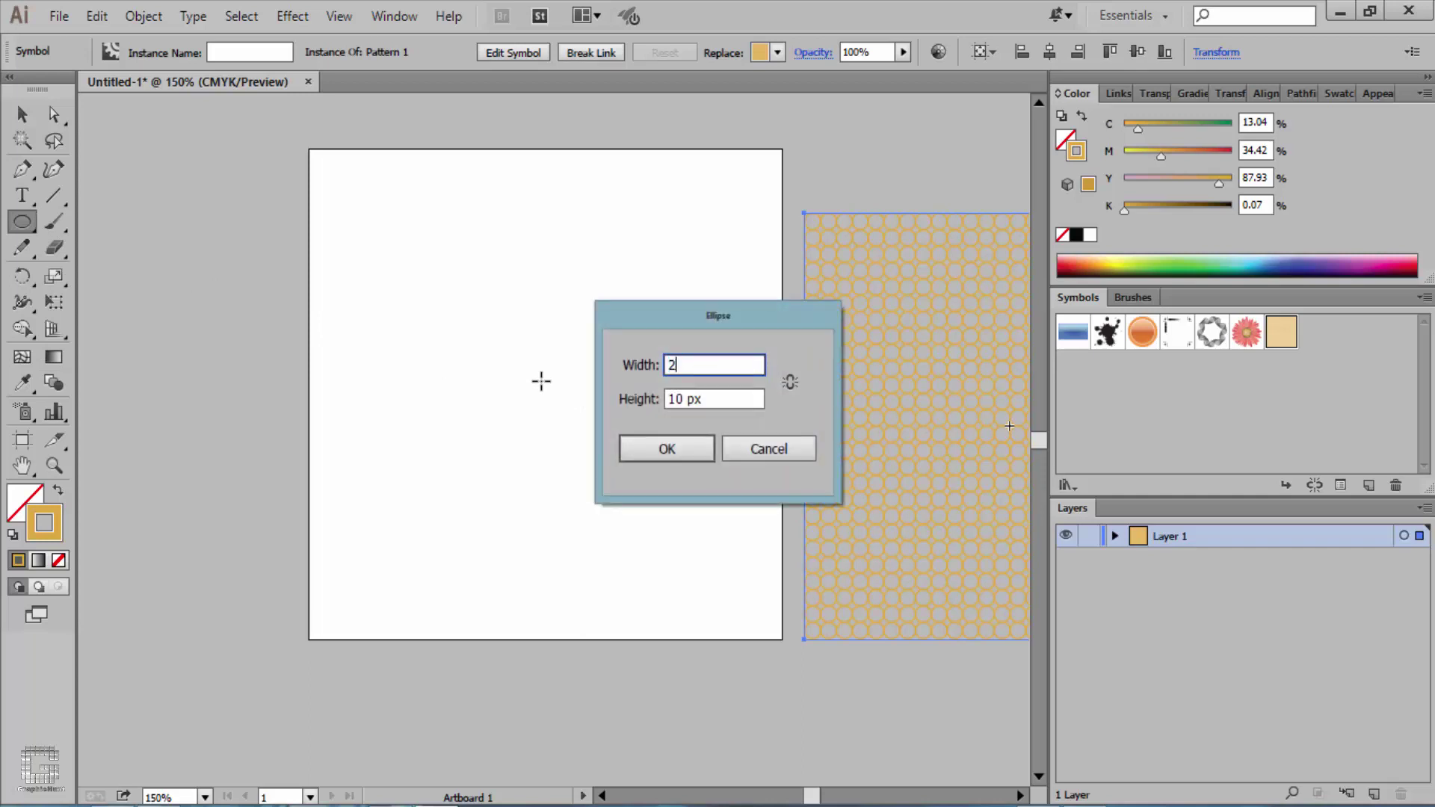
{"action": "type", "text": "00"}
{"action": "key", "text": "Tab"}
{"action": "type", "text": "200"}
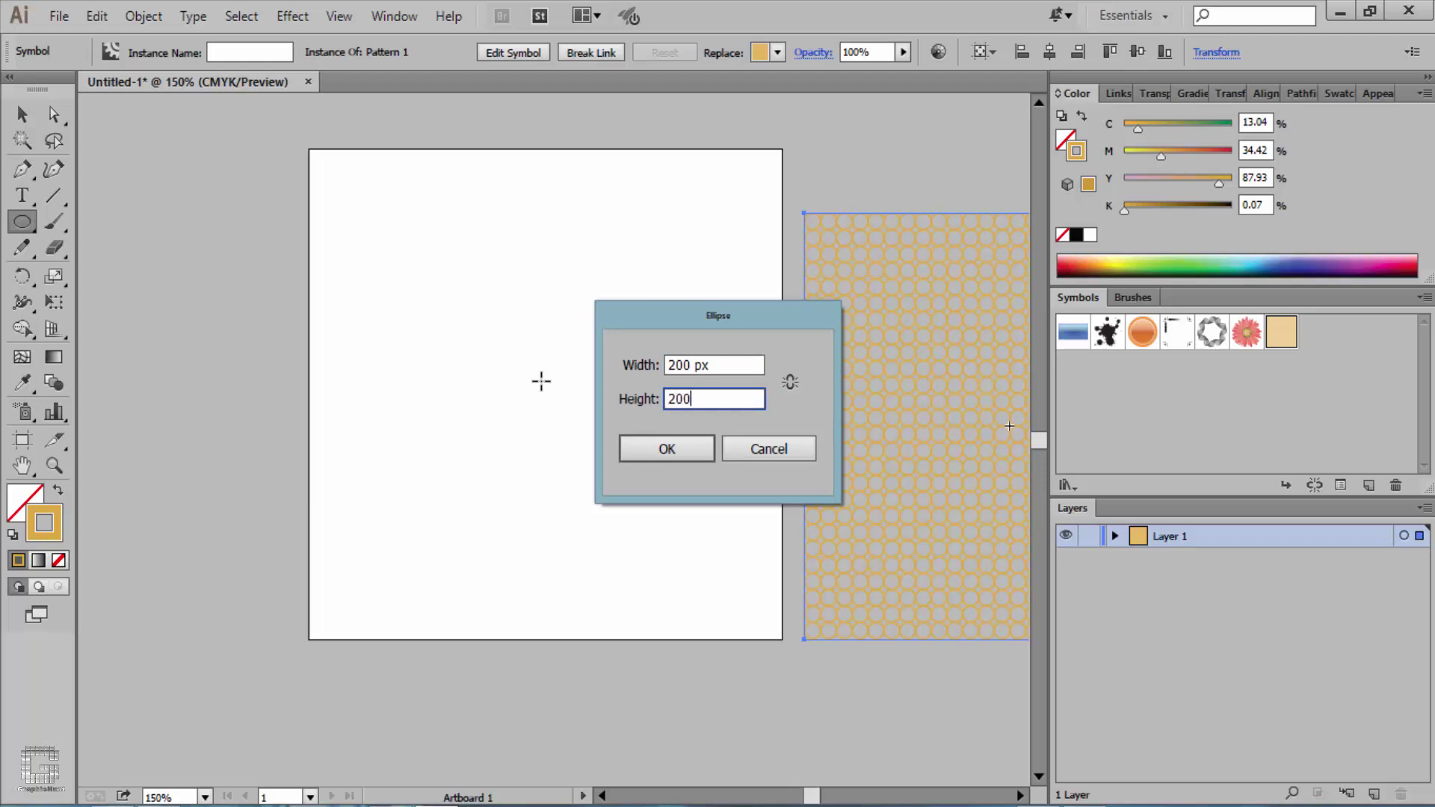
{"action": "key", "text": "Return"}
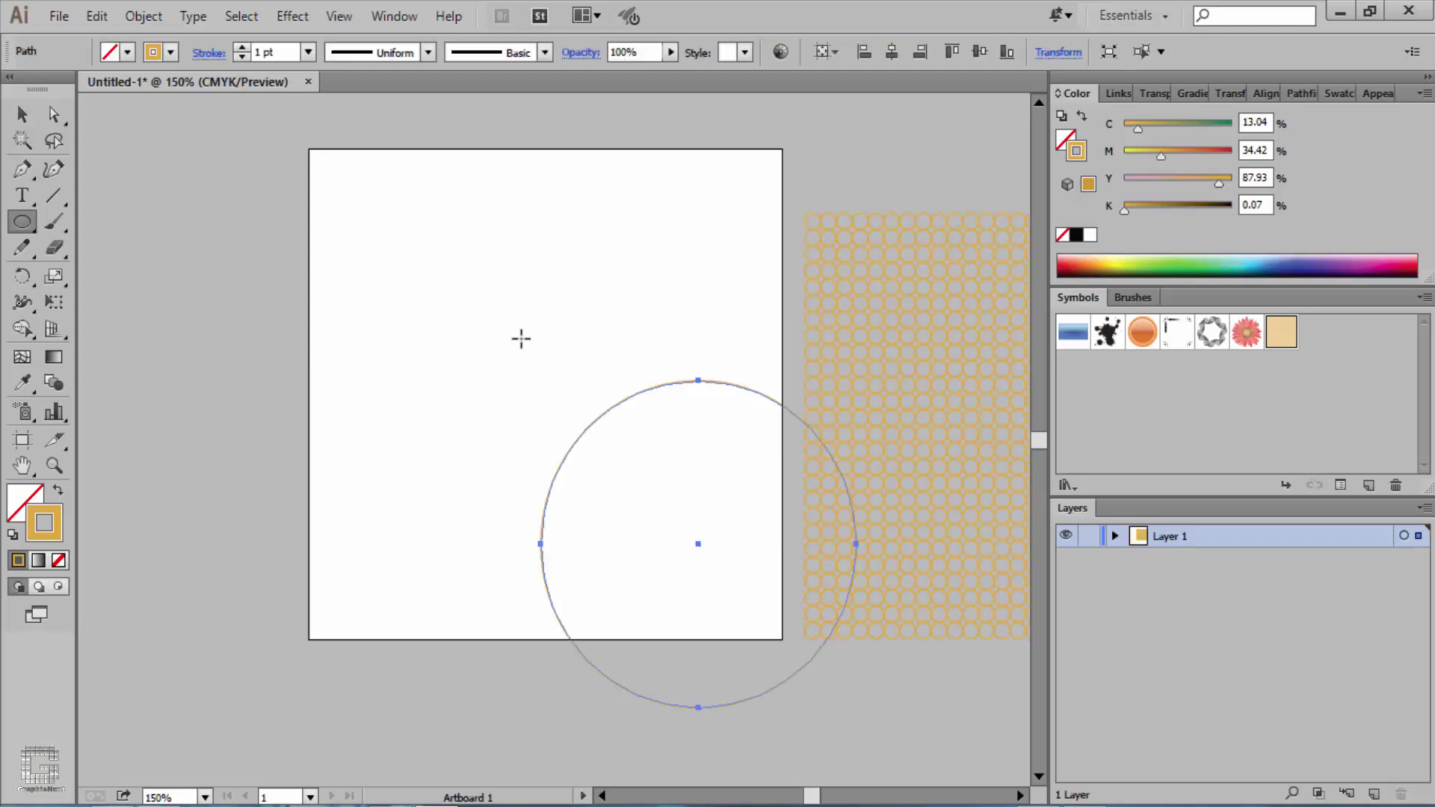
- Centre the circle vertically on the artboard, then shift it slightly lower
{"action": "mouse_move", "coordinate": [615, 407]}
{"action": "left_mouse_down"}
{"action": "mouse_move", "coordinate": [444, 316]}
{"action": "mouse_move", "coordinate": [461, 282]}
{"action": "left_mouse_up"}
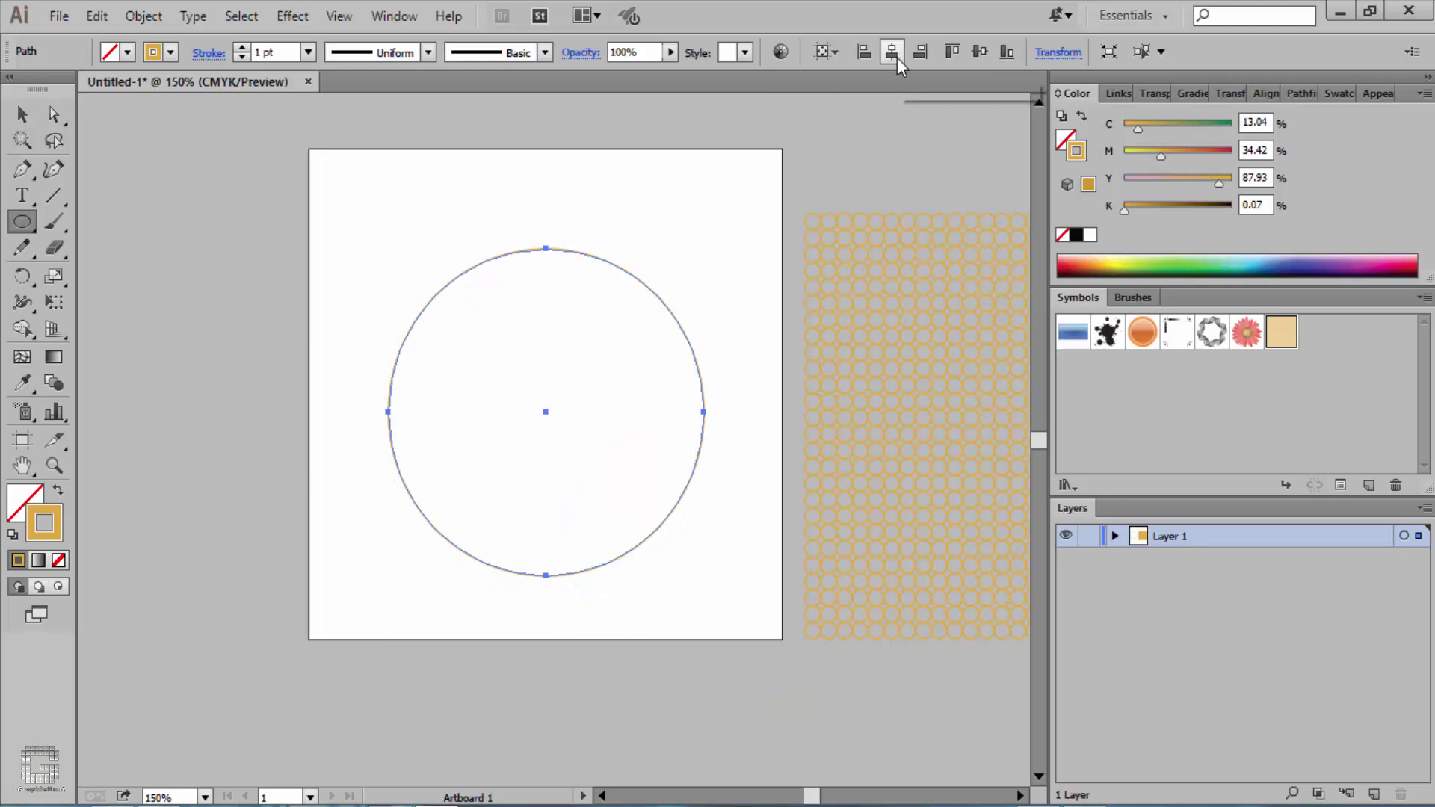
{"action": "left_click", "coordinate": [979, 52]}
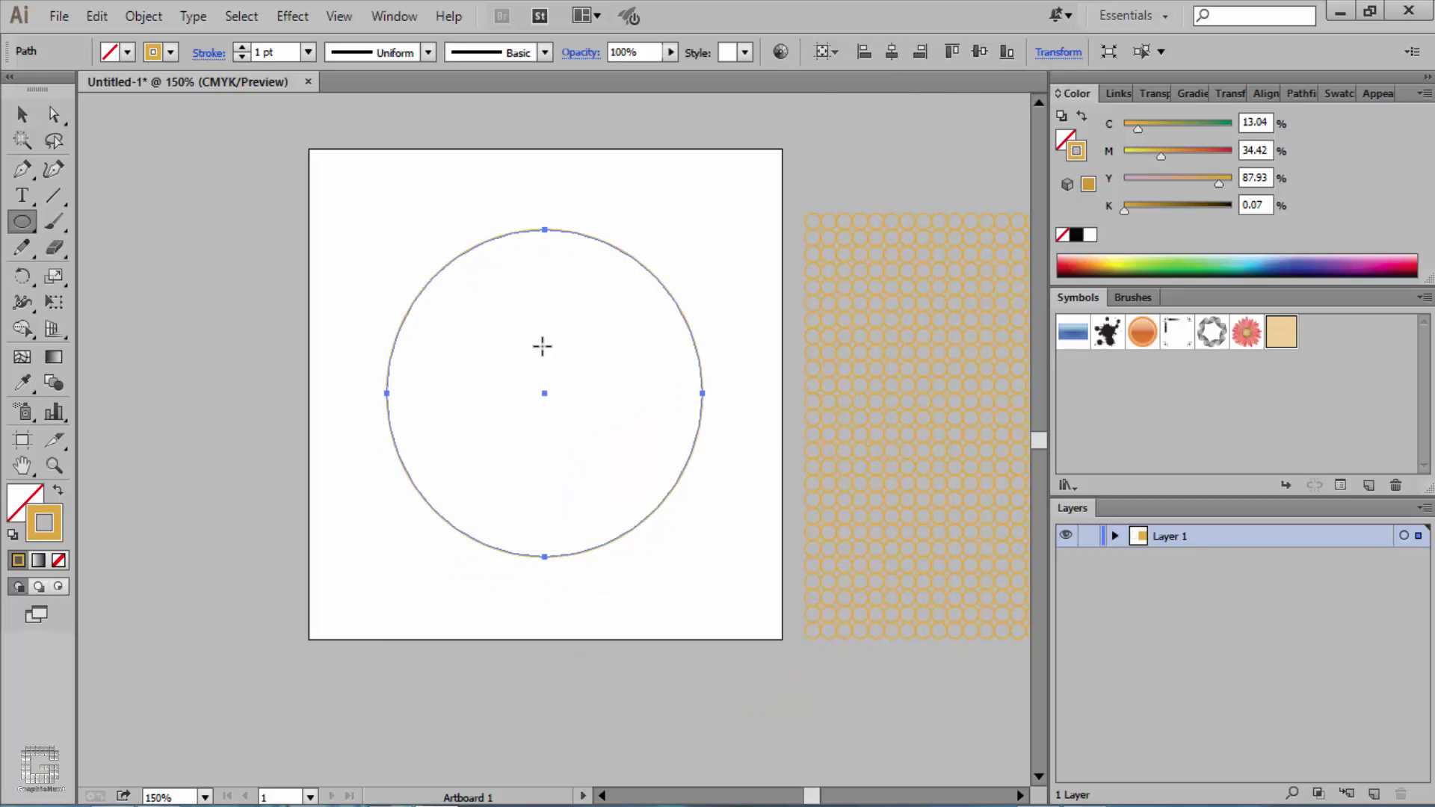
{"action": "scroll", "coordinate": [542, 345], "scroll_direction": "up", "scroll_amount": 1, "text": "alt"}
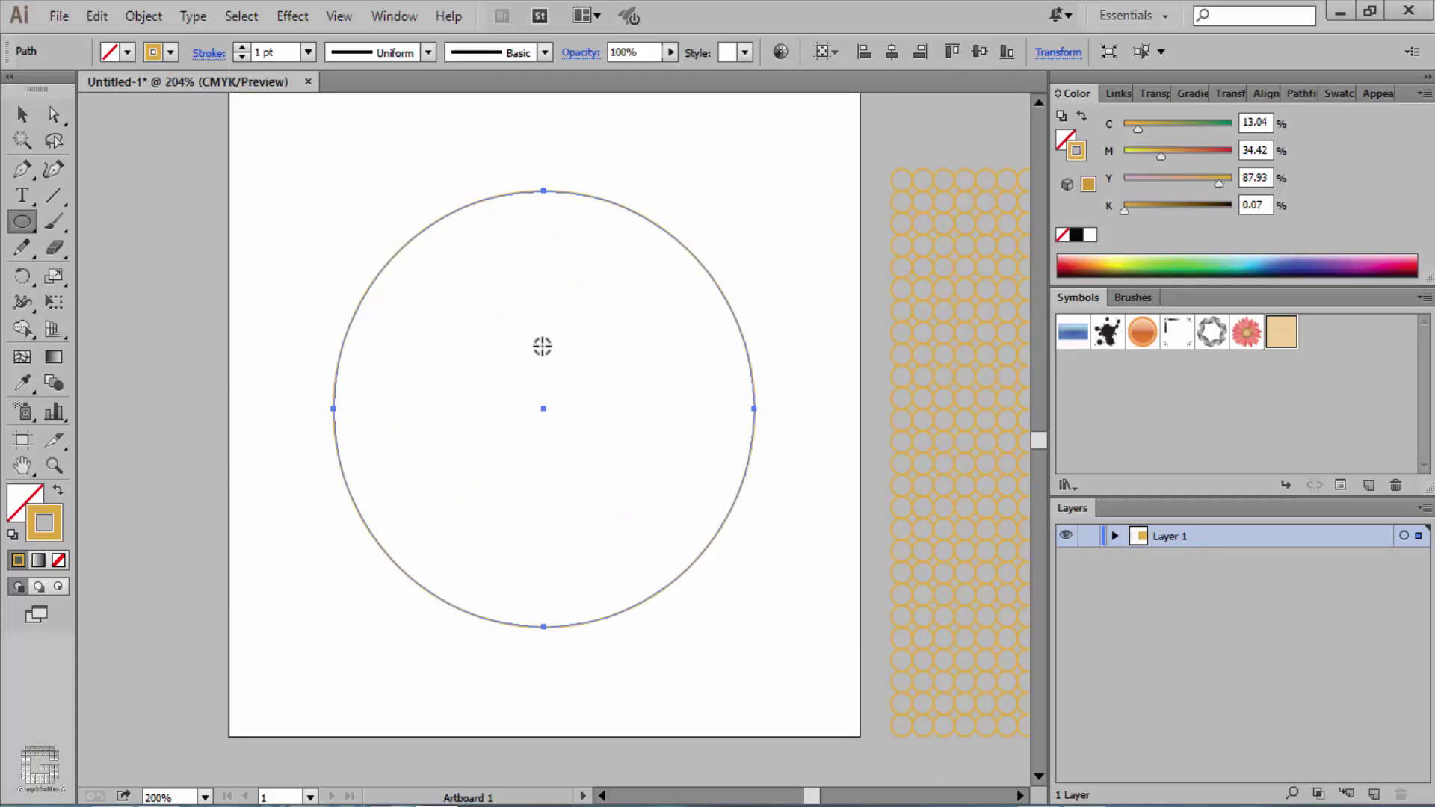
{"action": "scroll", "coordinate": [541, 345], "scroll_direction": "up", "scroll_amount": 1, "text": "alt"}
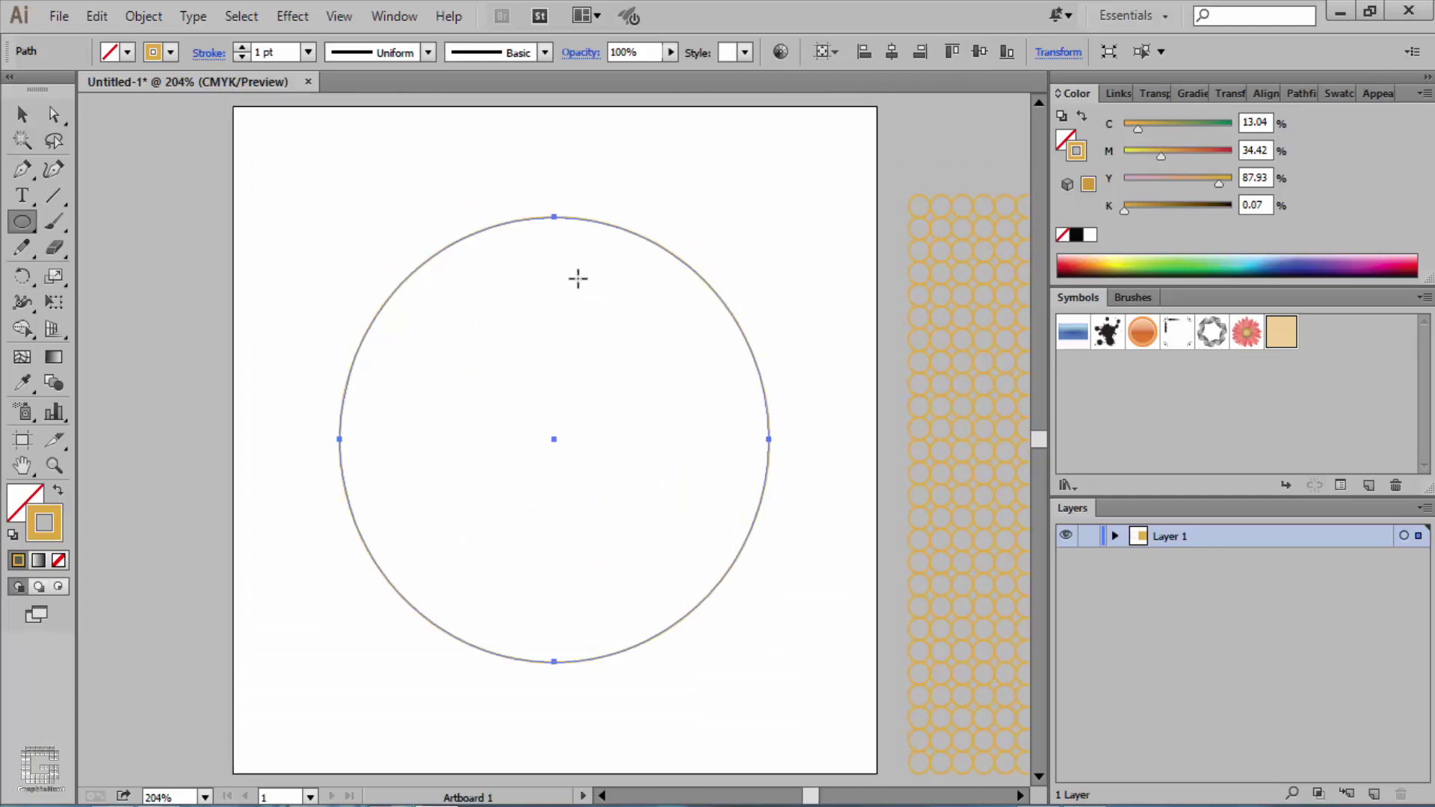
{"action": "left_click_drag", "start_coordinate": [587, 227], "coordinate": [580, 319]}
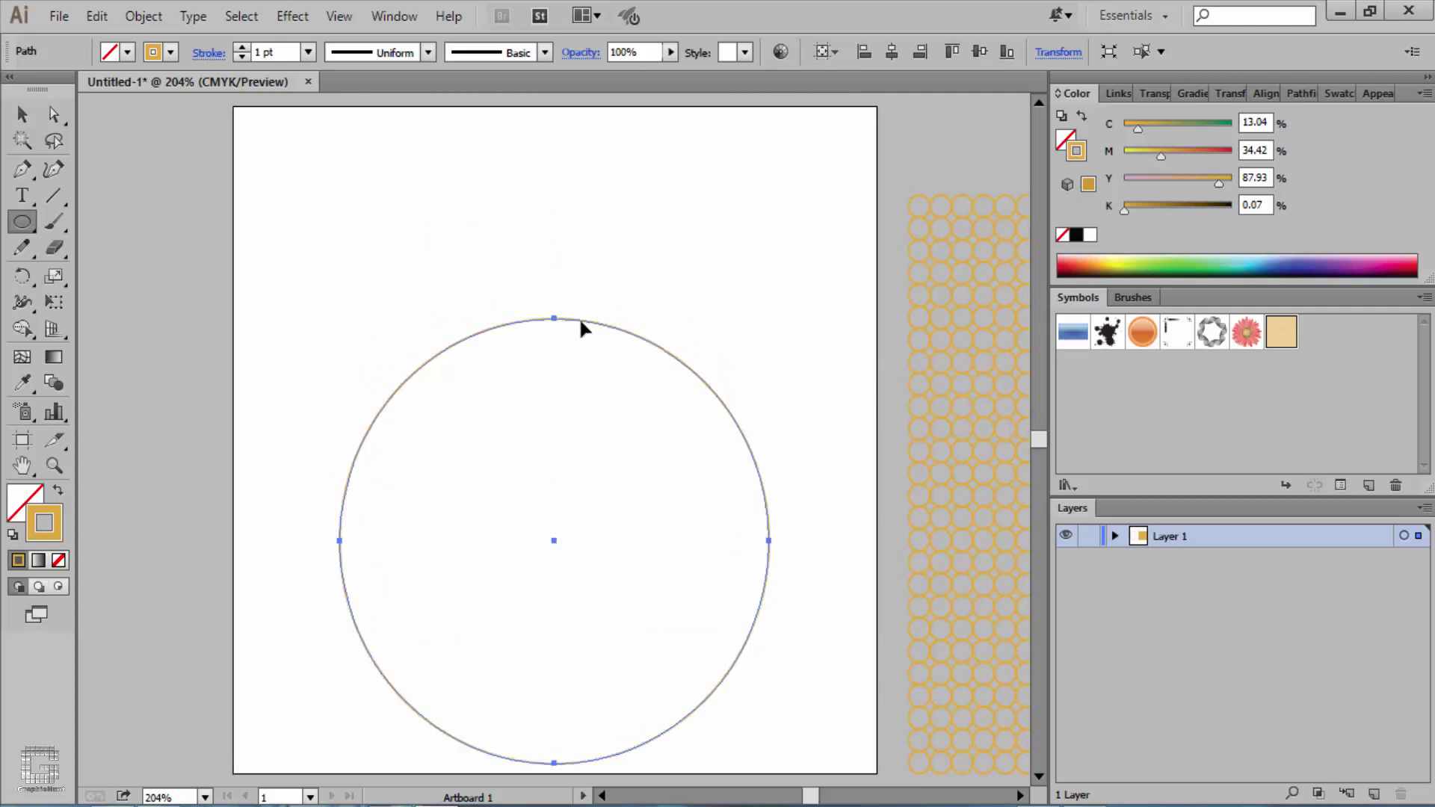
- Remove the circle's outline stroke
{"action": "left_click", "coordinate": [168, 50]}
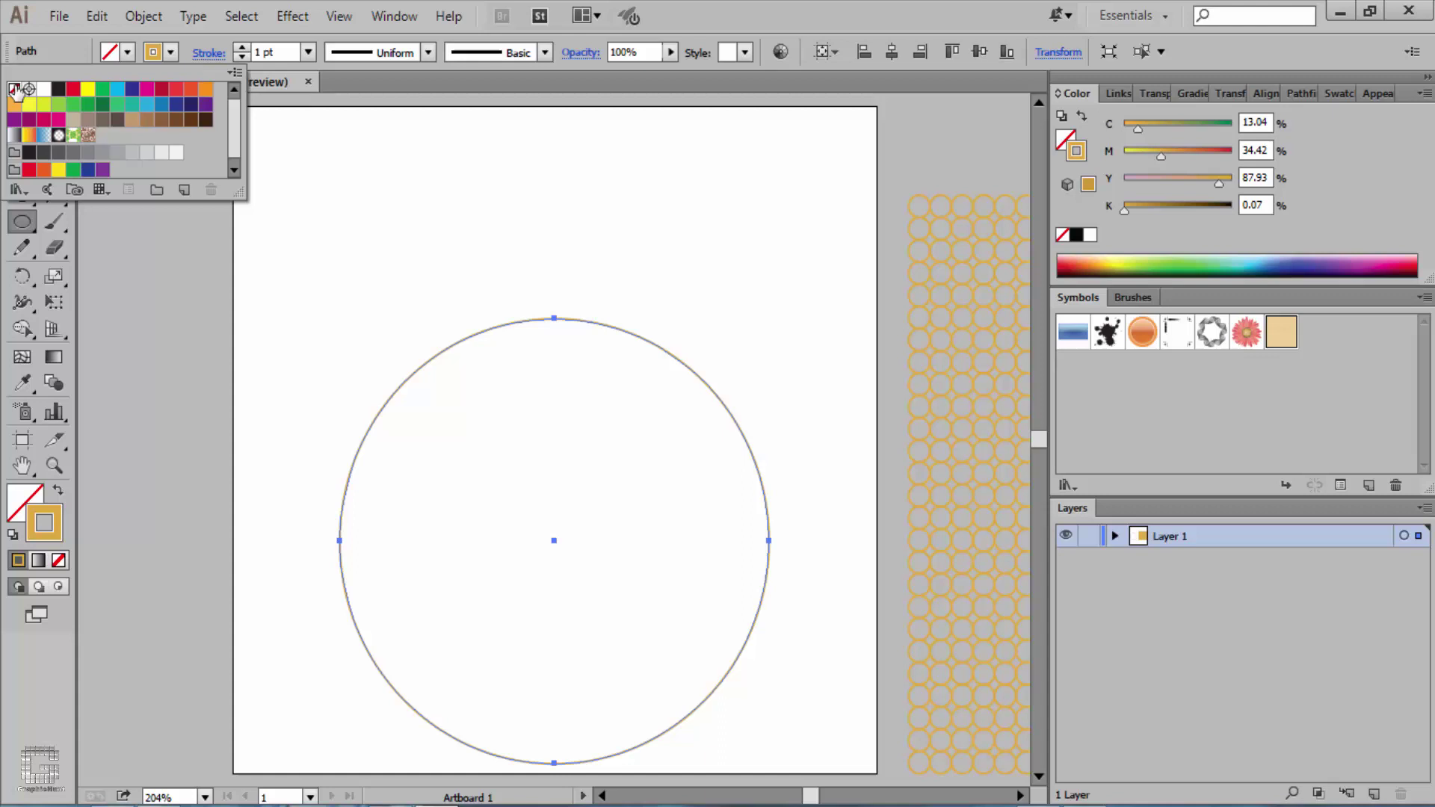
{"action": "left_click", "coordinate": [15, 89]}
{"action": "left_click", "coordinate": [550, 426]}
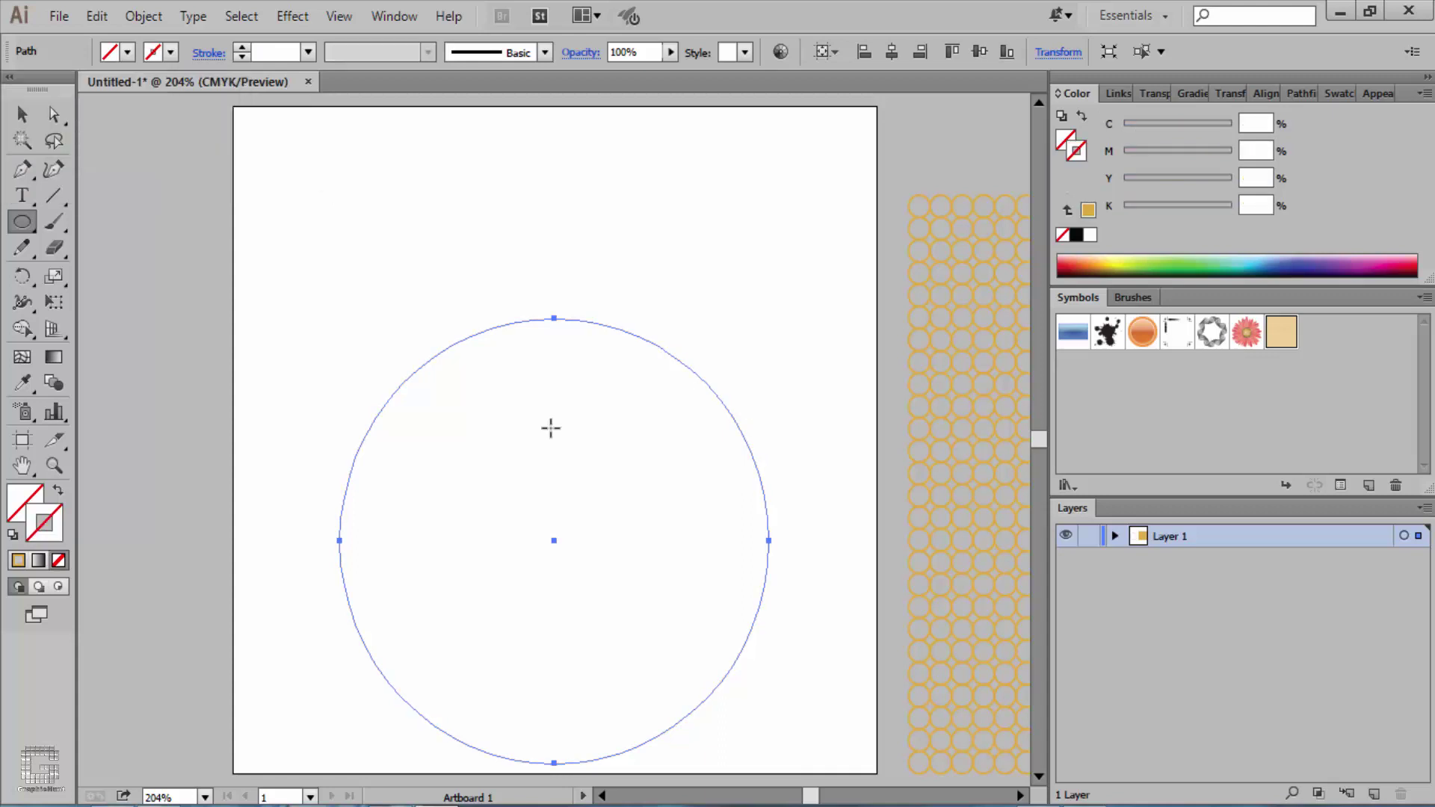
- Nudge the circle's top anchor point upward ten times to form an egg shape
{"action": "key", "text": "a"}
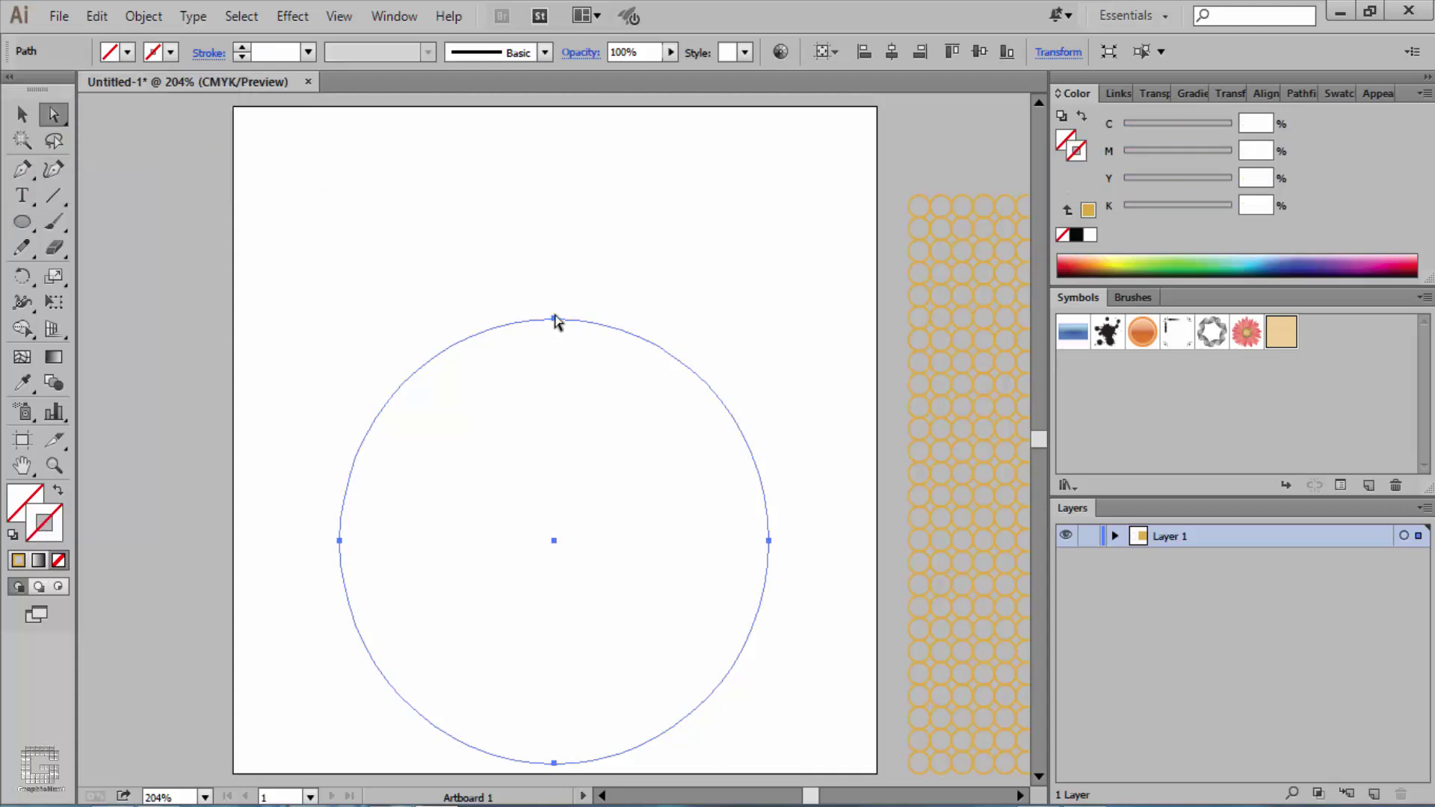
{"action": "left_click", "coordinate": [554, 320]}
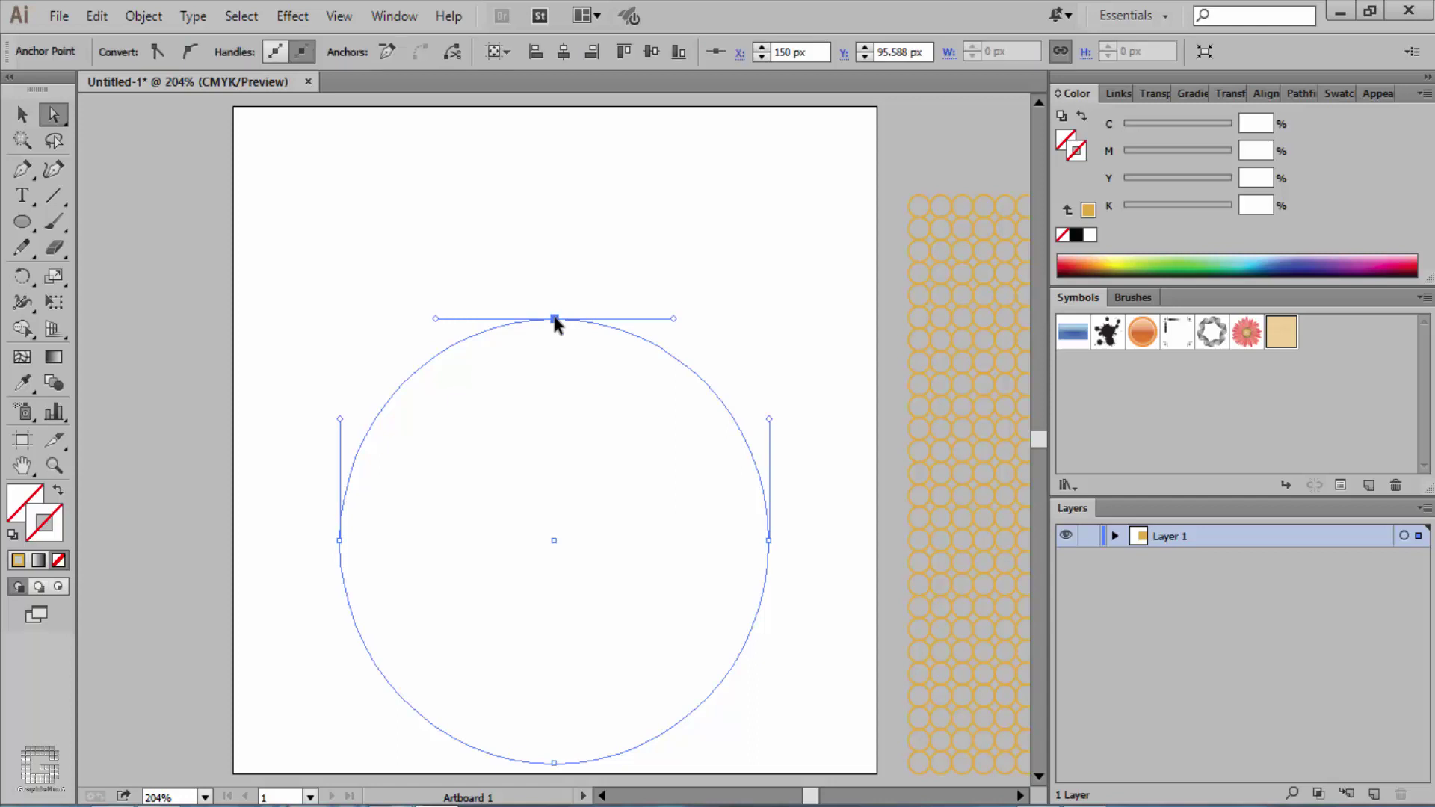
{"action": "key", "text": "Up"}
{"action": "key", "text": "Up"}
{"action": "key", "text": "Up"}
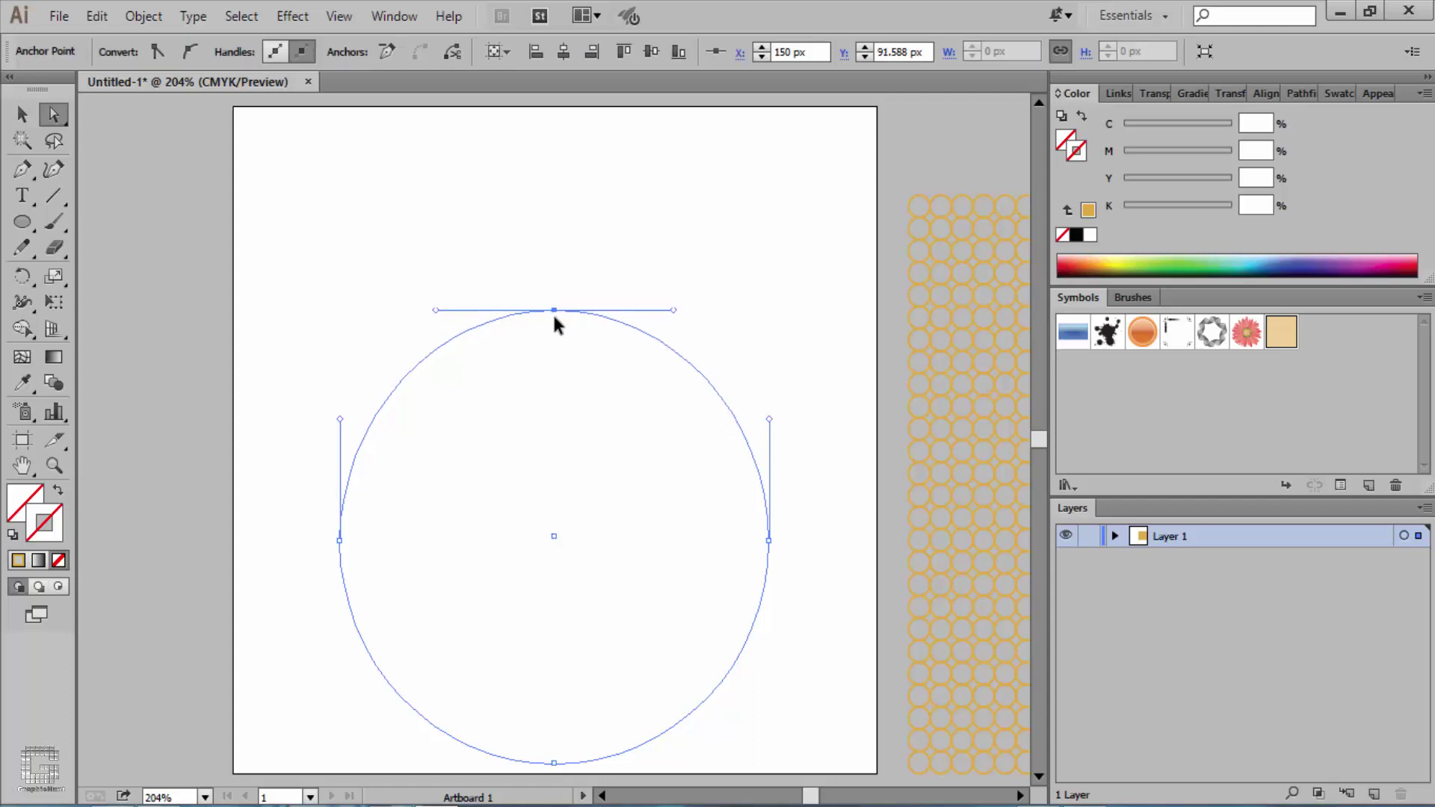
{"action": "key", "text": "Up"}
{"action": "key", "text": "Up"}
{"action": "key", "text": "Up"}
{"action": "key", "text": "Up"}
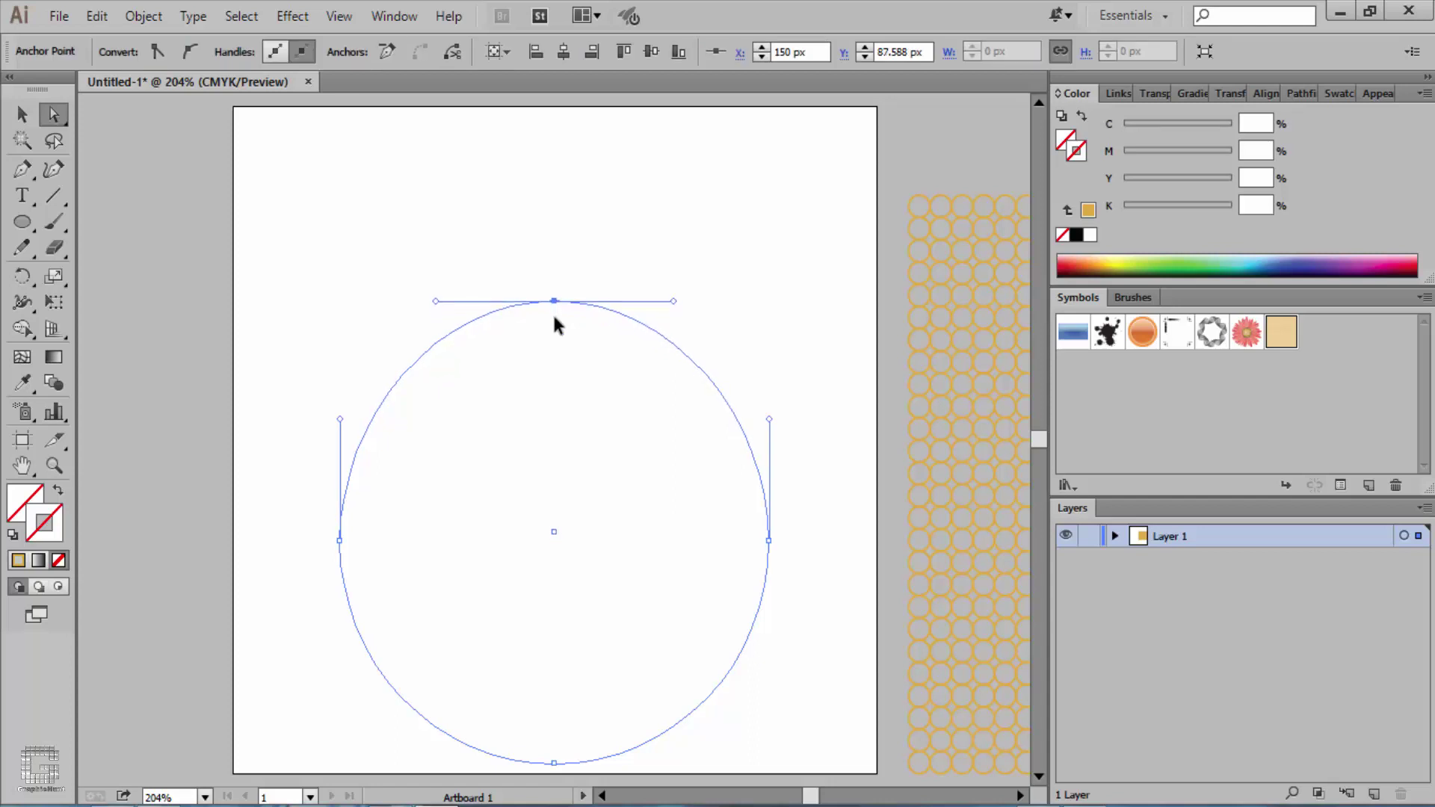
{"action": "key", "text": "Up"}
{"action": "key", "text": "Up"}
{"action": "key", "text": "Up"}
{"action": "key", "text": "Up"}
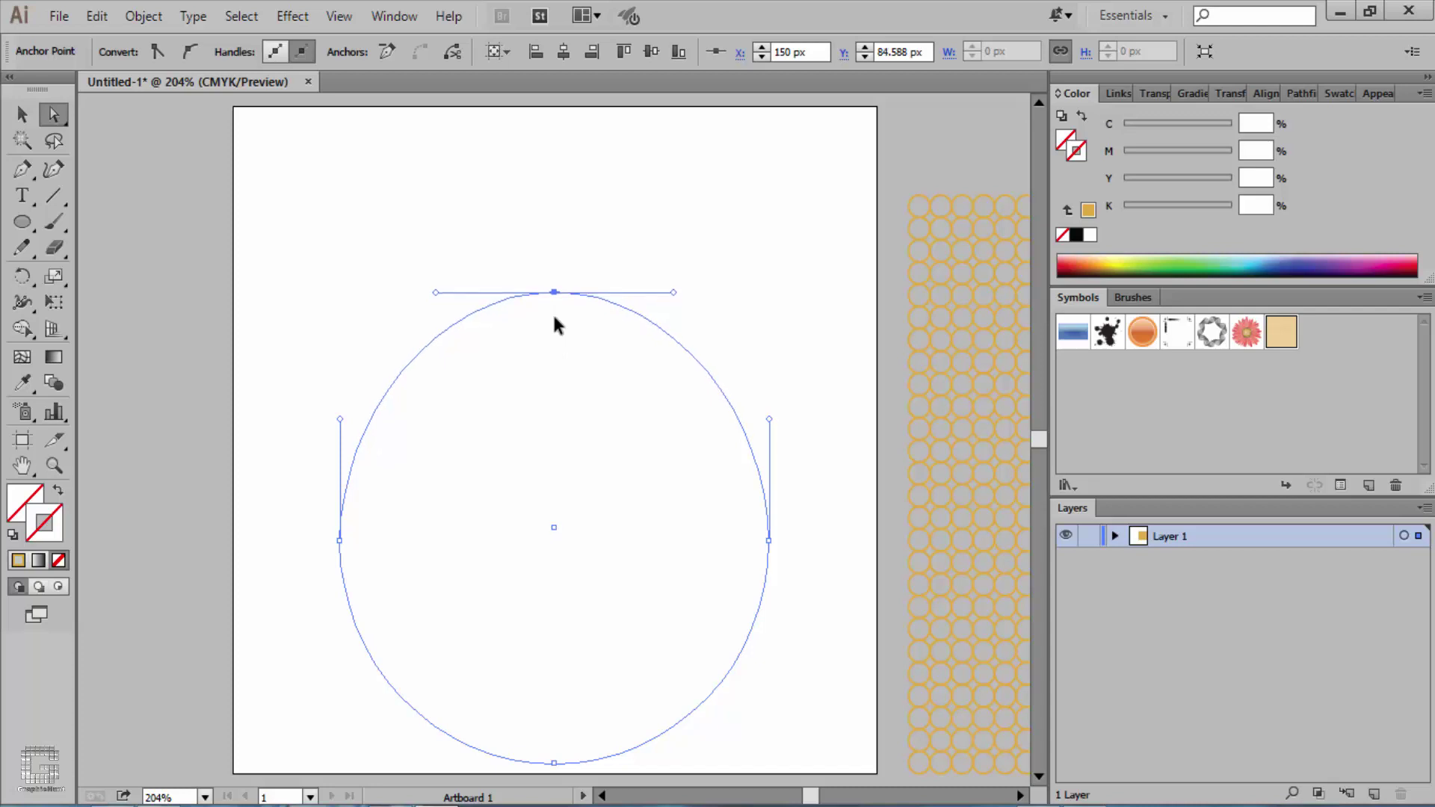
{"action": "key", "text": "Up"}
{"action": "key", "text": "Up"}
{"action": "key", "text": "Up"}
{"action": "key", "text": "Up"}
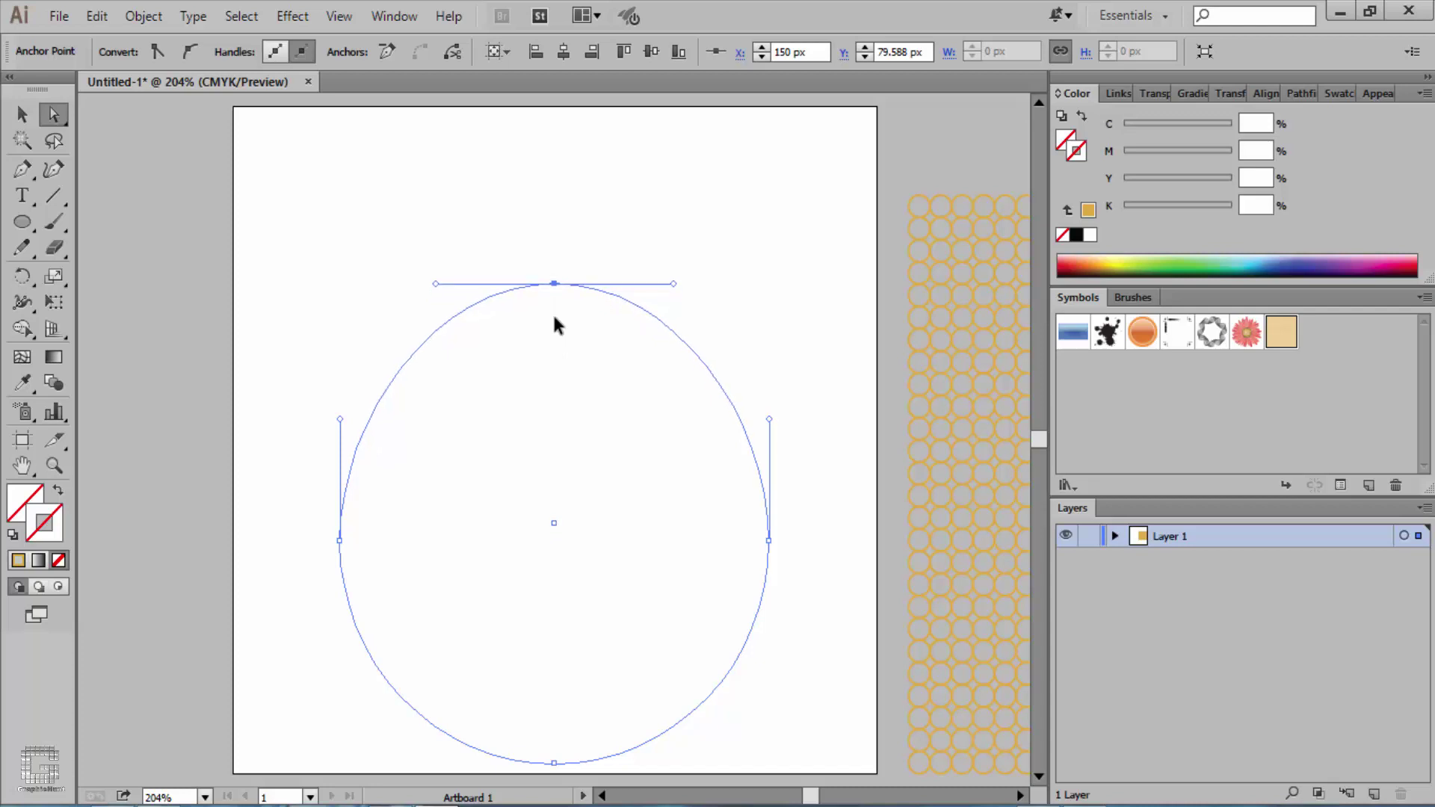
{"action": "key", "text": "Up"}
{"action": "key", "text": "Up"}
{"action": "key", "text": "Up"}
{"action": "key", "text": "Up"}
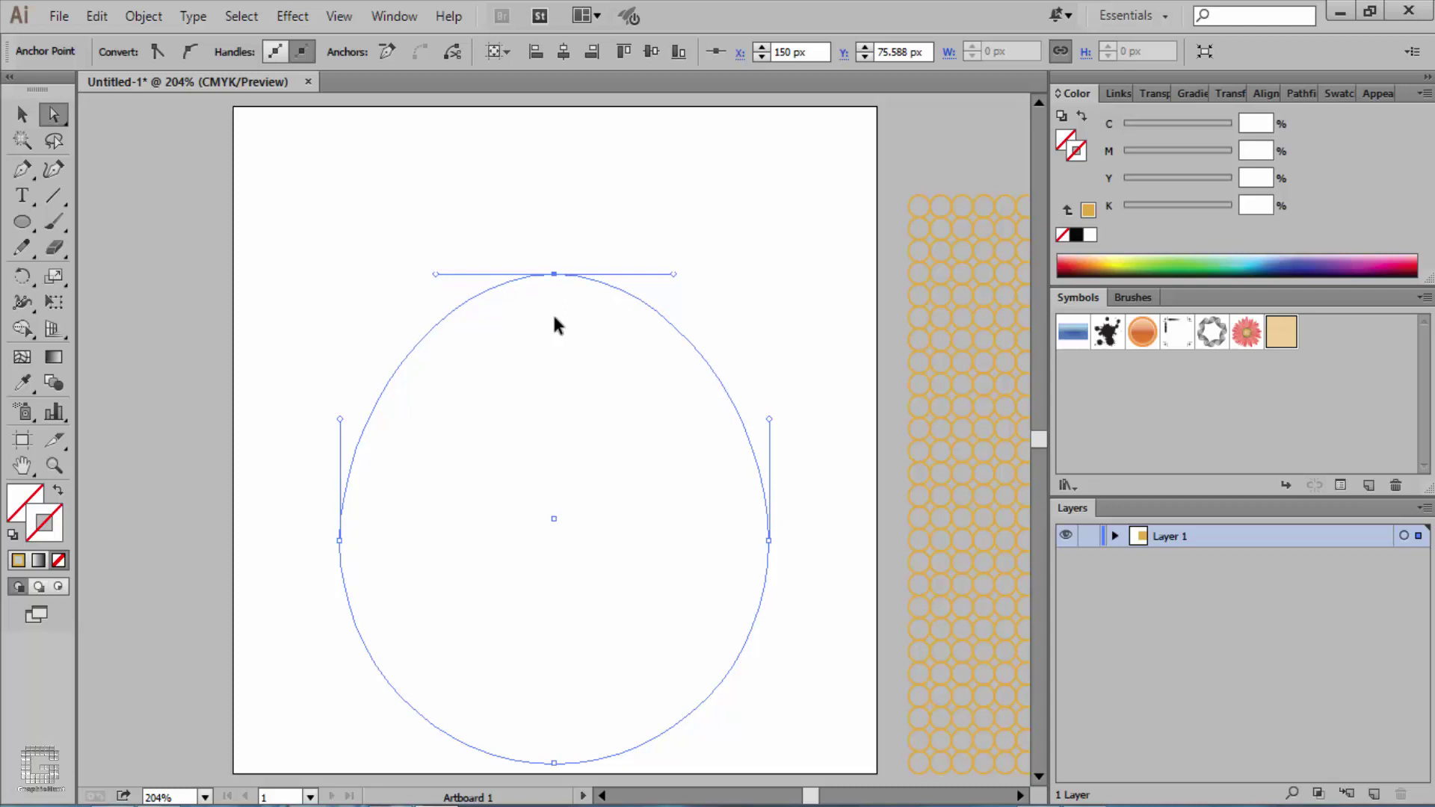
{"action": "key", "text": "Up"}
{"action": "key", "text": "Up"}
{"action": "key", "text": "Up"}
{"action": "key", "text": "Up"}
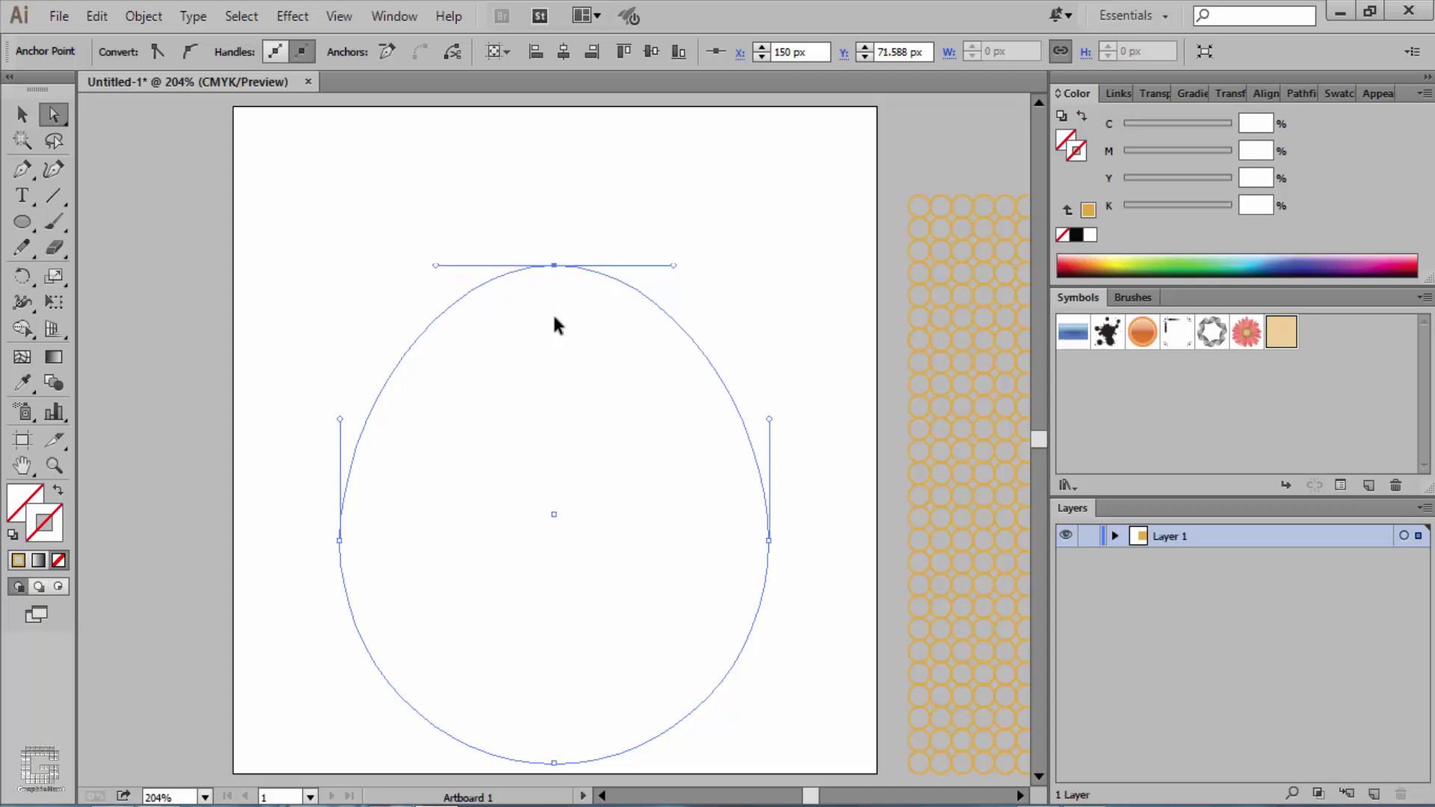
{"action": "key", "text": "Up"}
{"action": "key", "text": "Up"}
{"action": "key", "text": "Up"}
{"action": "key", "text": "Up"}
{"action": "key", "text": "Up"}
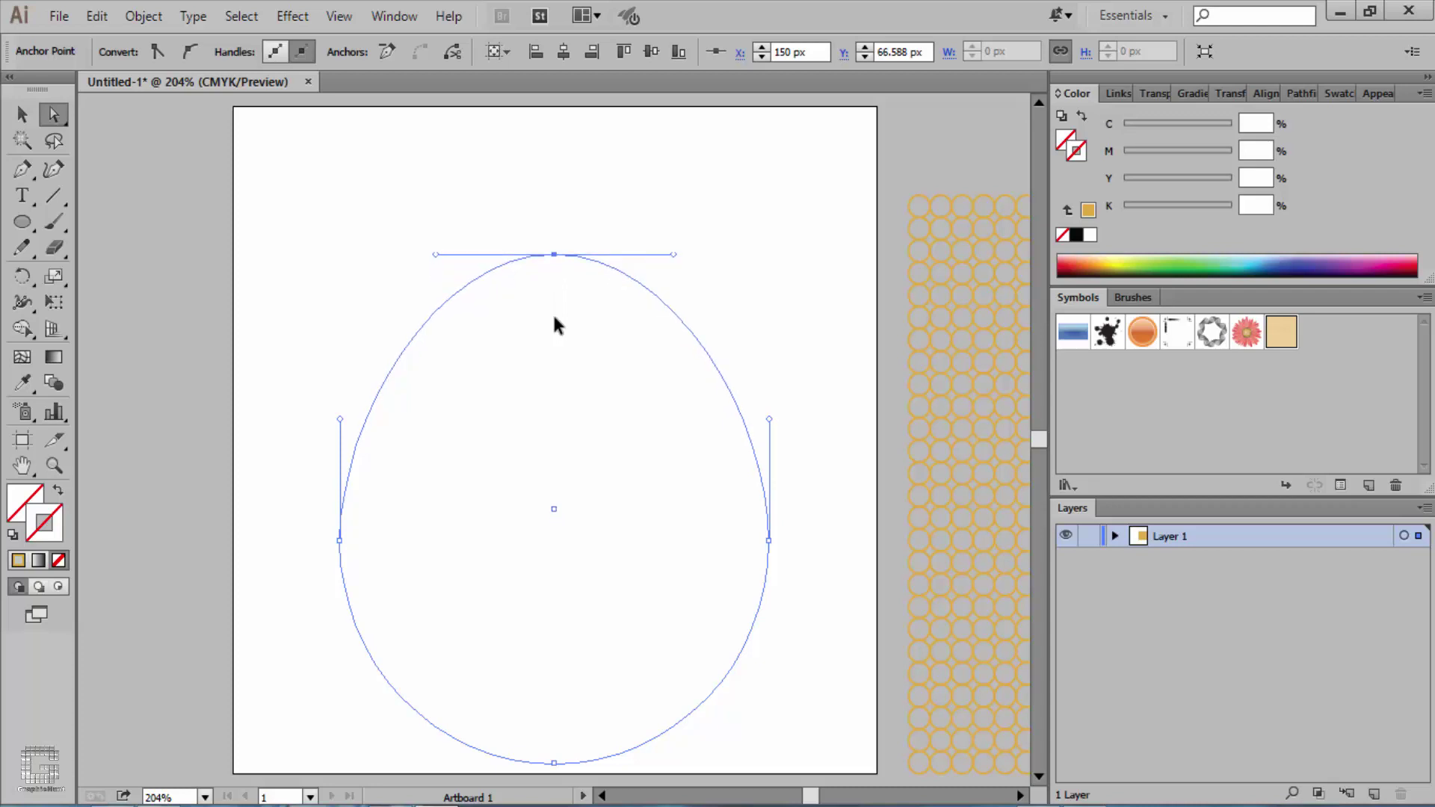
{"action": "key", "text": "Up"}
{"action": "key", "text": "Up"}
{"action": "key", "text": "Up"}
{"action": "key", "text": "Up"}
{"action": "key", "text": "Up"}
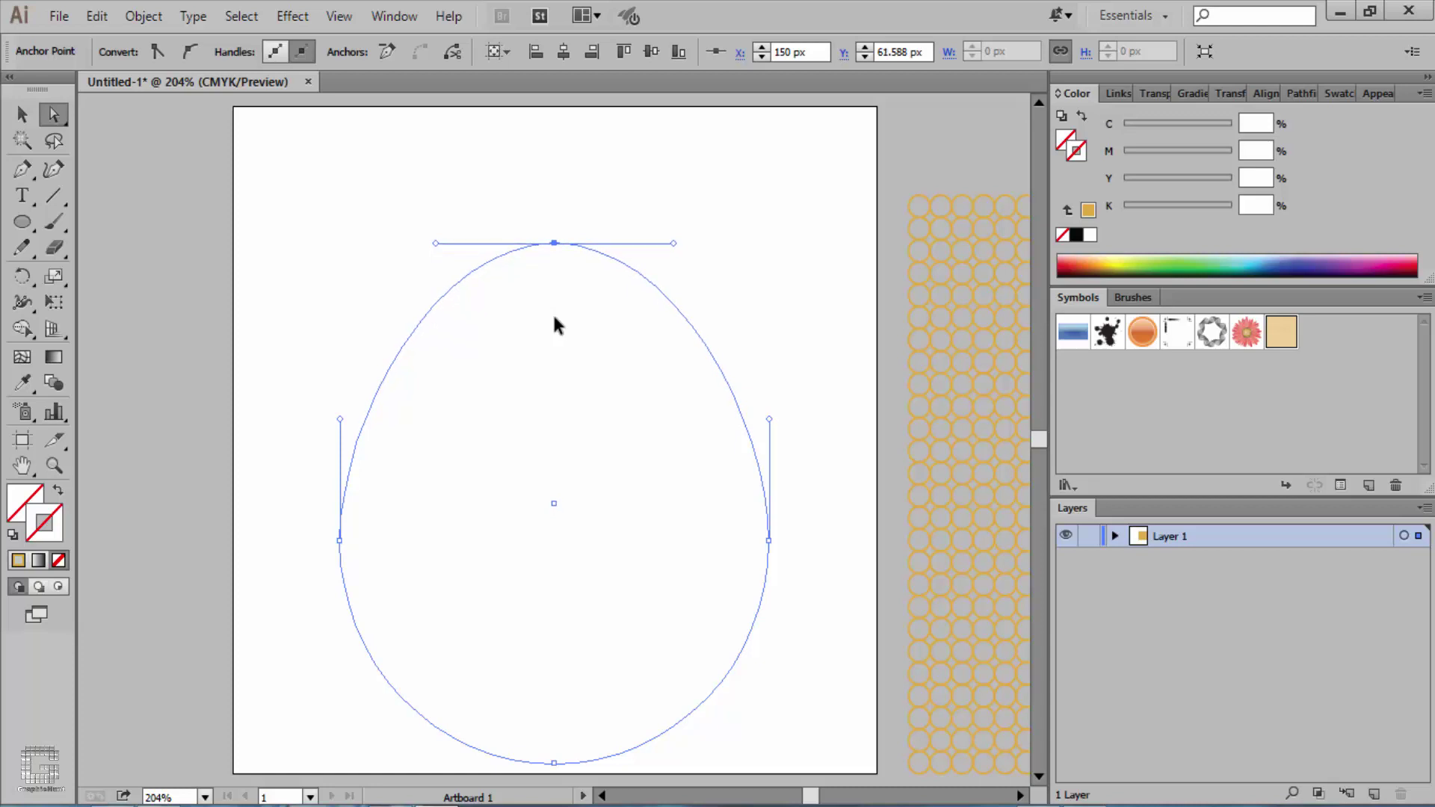
{"action": "key", "text": "Up"}
{"action": "key", "text": "Up"}
{"action": "key", "text": "Up"}
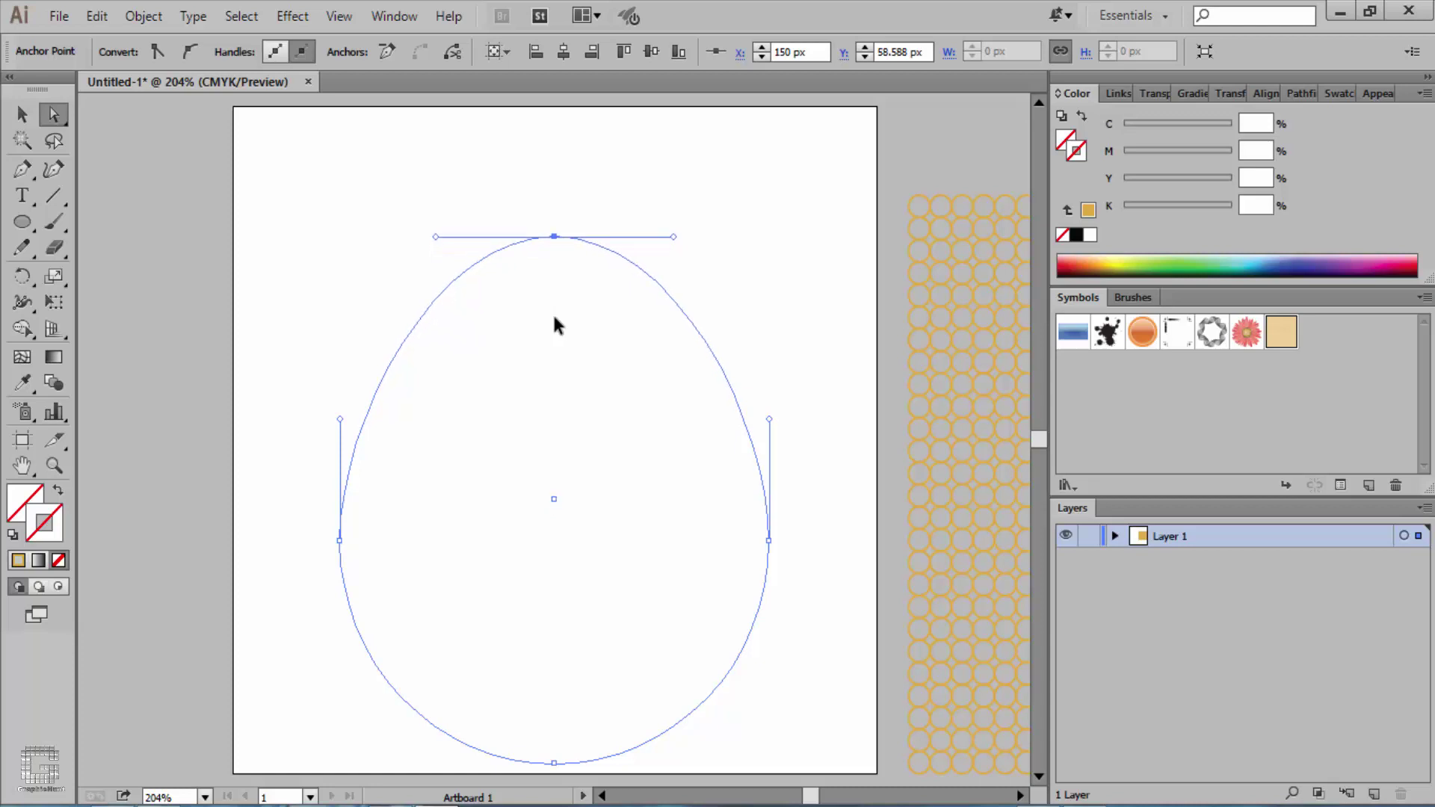
{"action": "key", "text": "Up"}
{"action": "key", "text": "Up"}
{"action": "key", "text": "Up"}
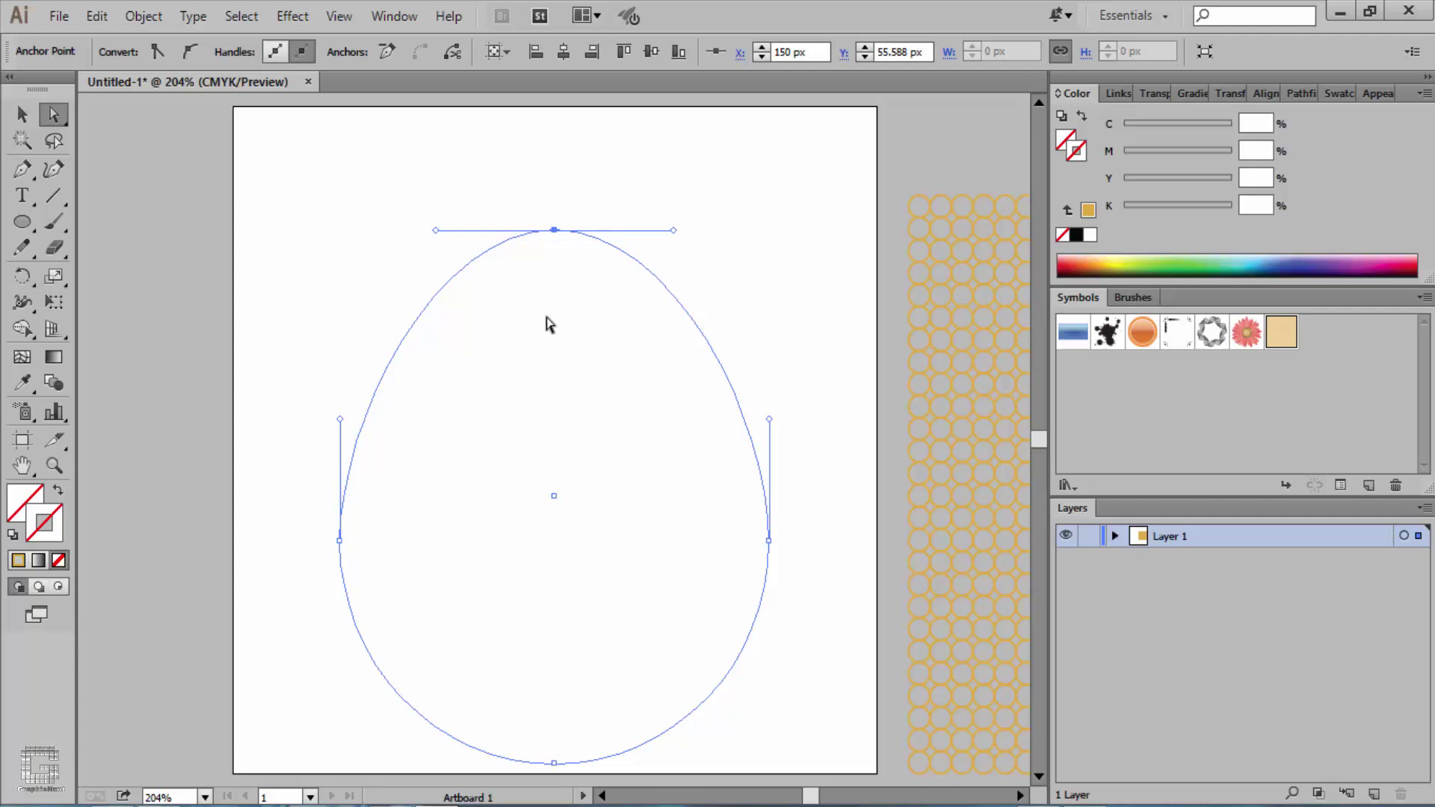
- Delete the egg's left anchor point and fill the remaining right half with gold EEBA50
{"action": "left_click", "coordinate": [340, 541]}
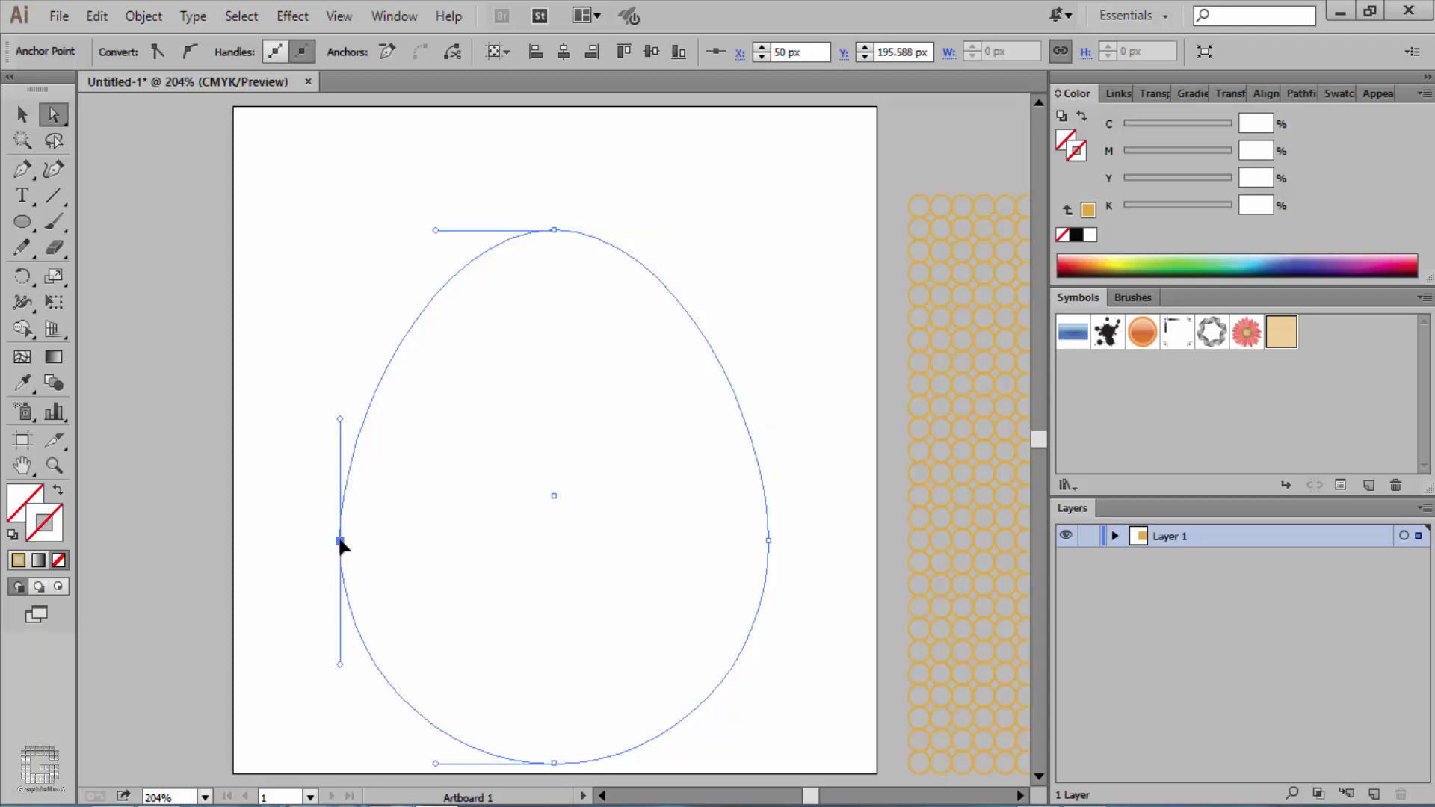
{"action": "key", "text": "Delete"}
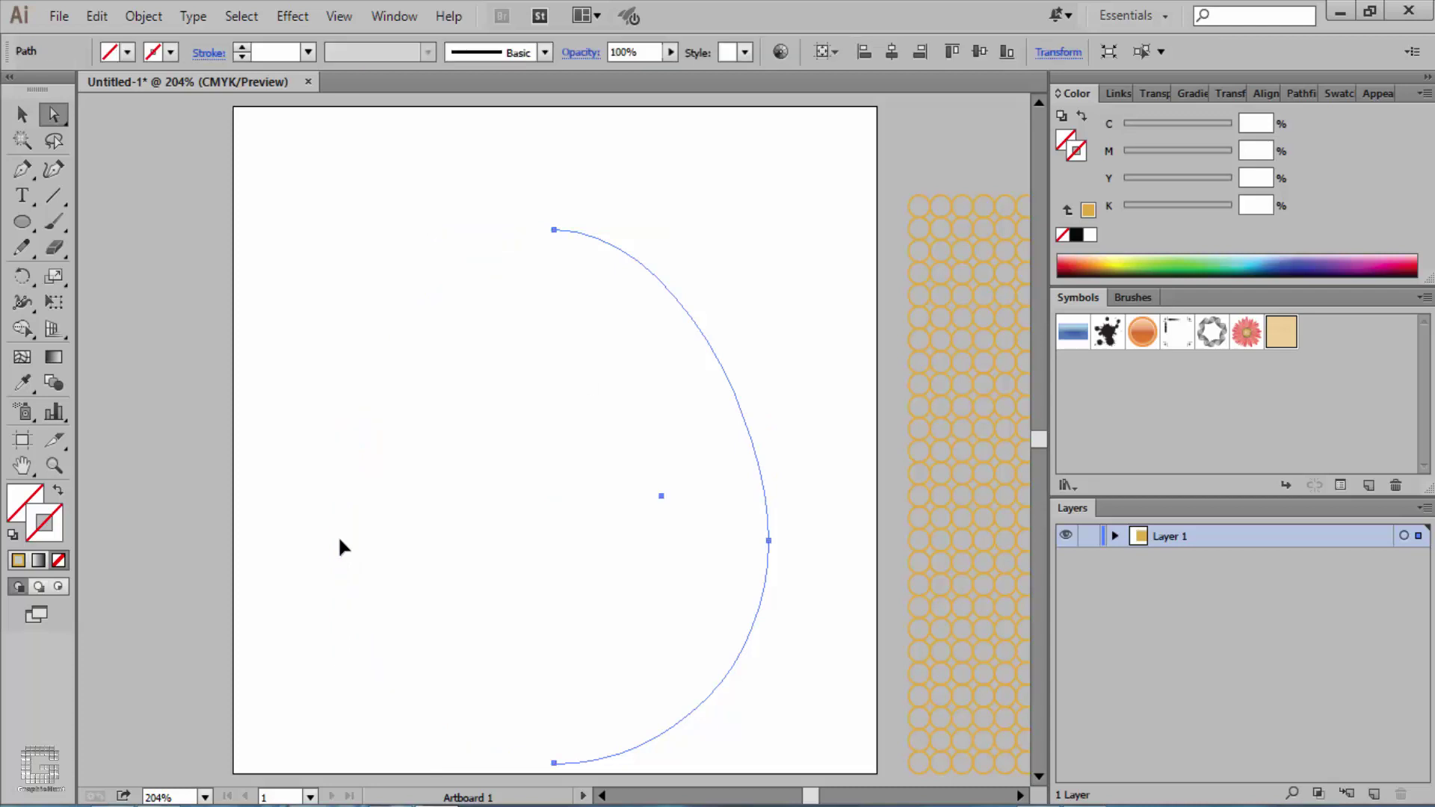
{"action": "left_click", "coordinate": [15, 500]}
{"action": "double_click", "coordinate": [14, 501]}
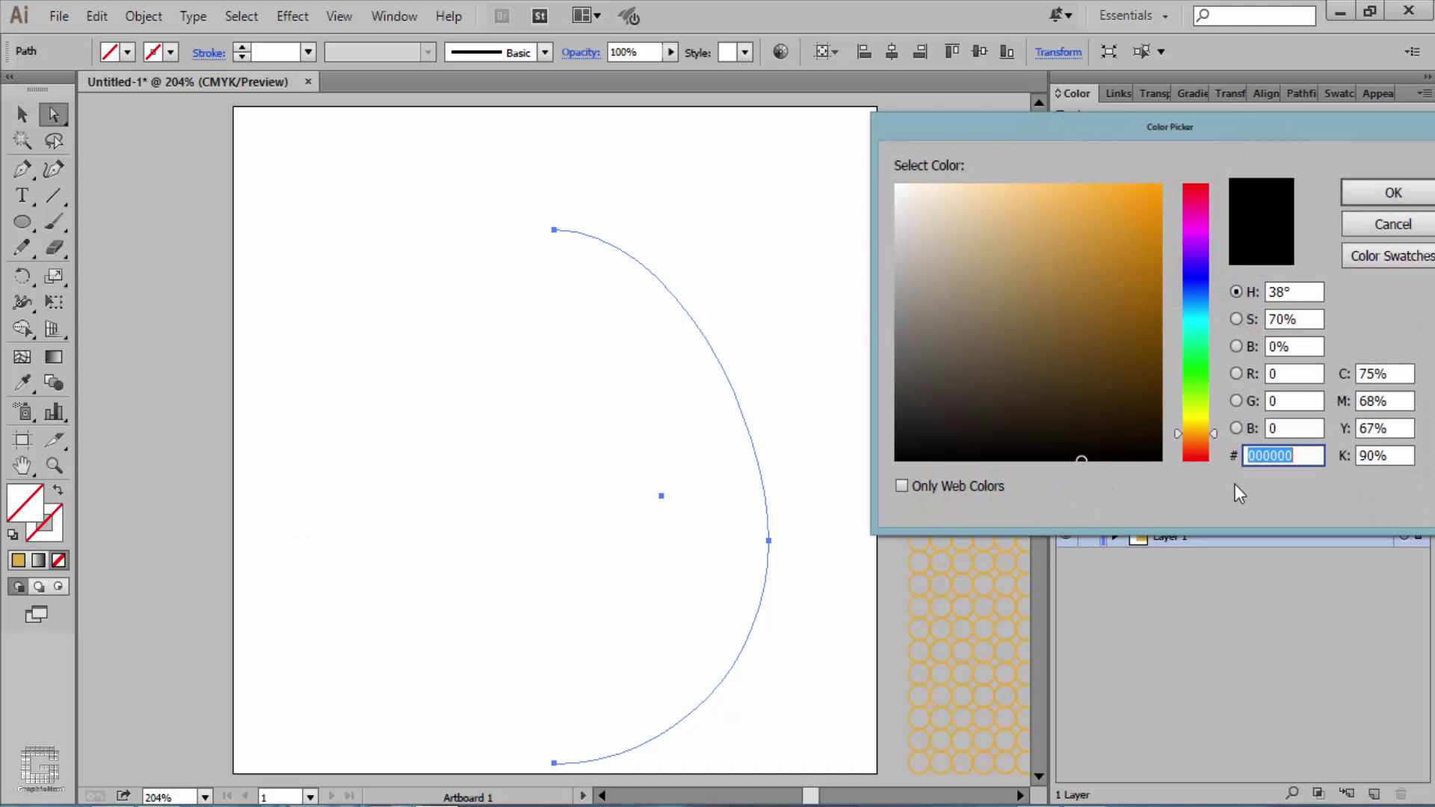
{"action": "type", "text": "ee"}
{"action": "type", "text": "ba5"}
{"action": "type", "text": "0"}
{"action": "left_click", "coordinate": [1390, 193]}
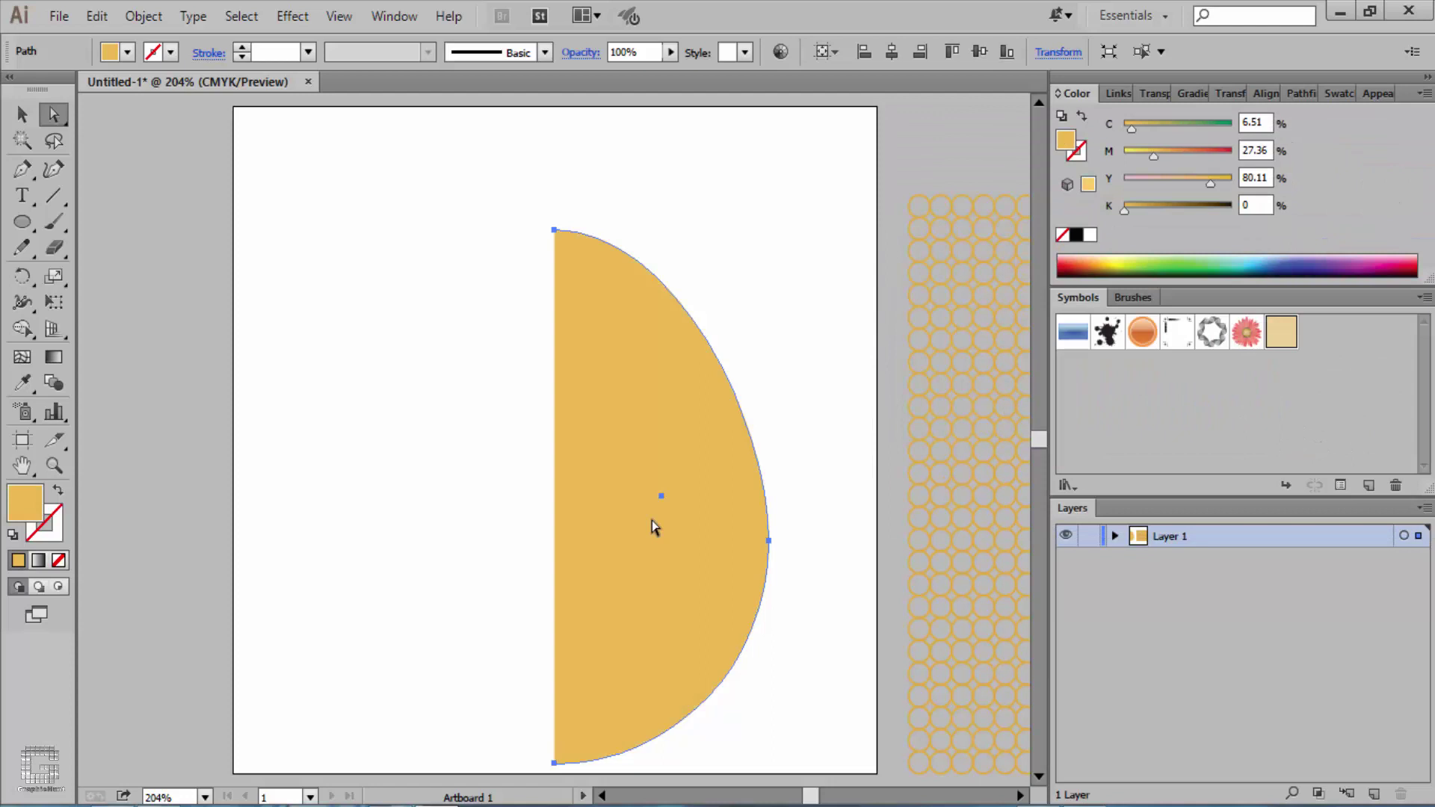
- Apply a 3D Revolve effect to the gold half-egg and preview it at -18°, -26°, 8°
{"action": "left_click", "coordinate": [292, 16]}
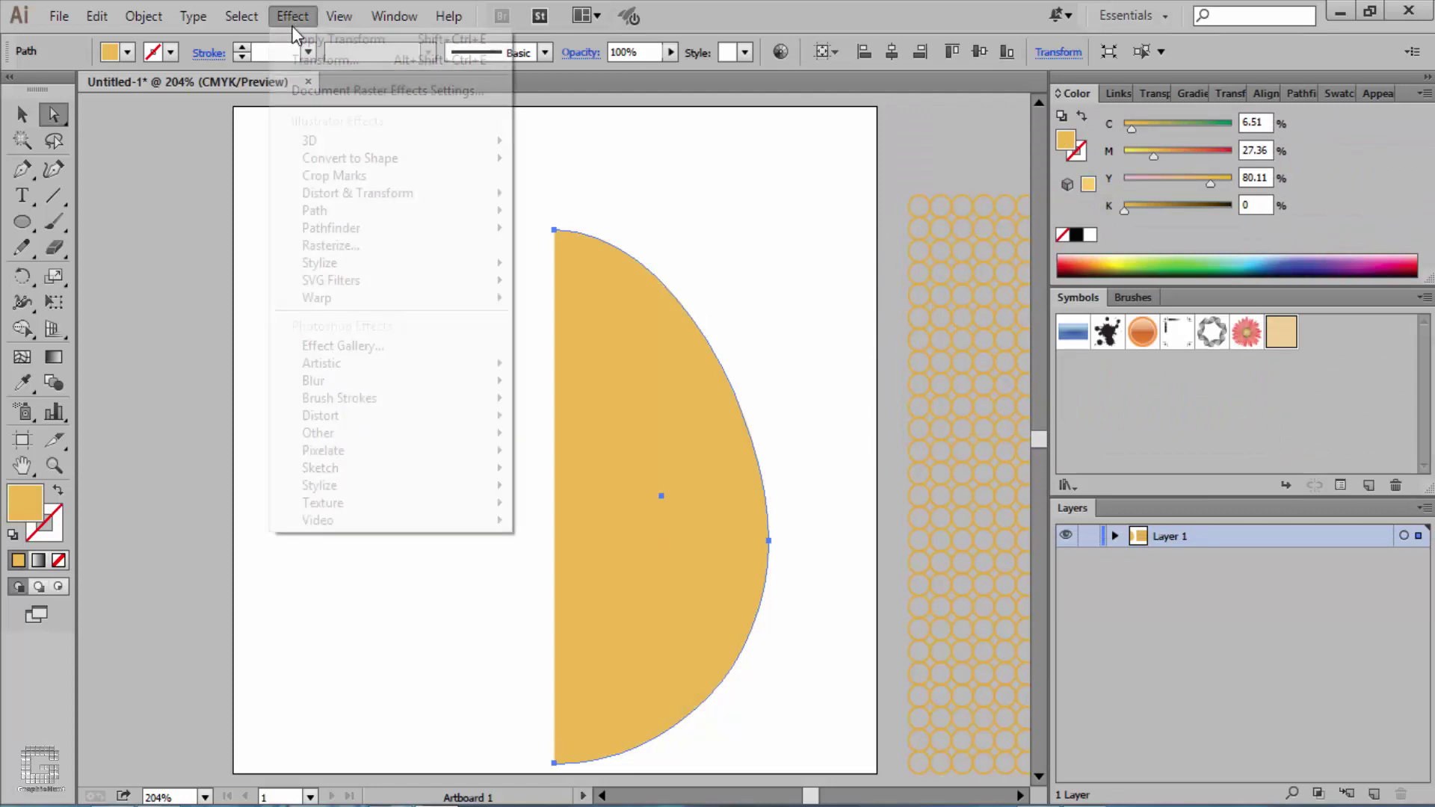
{"action": "mouse_move", "coordinate": [336, 140]}
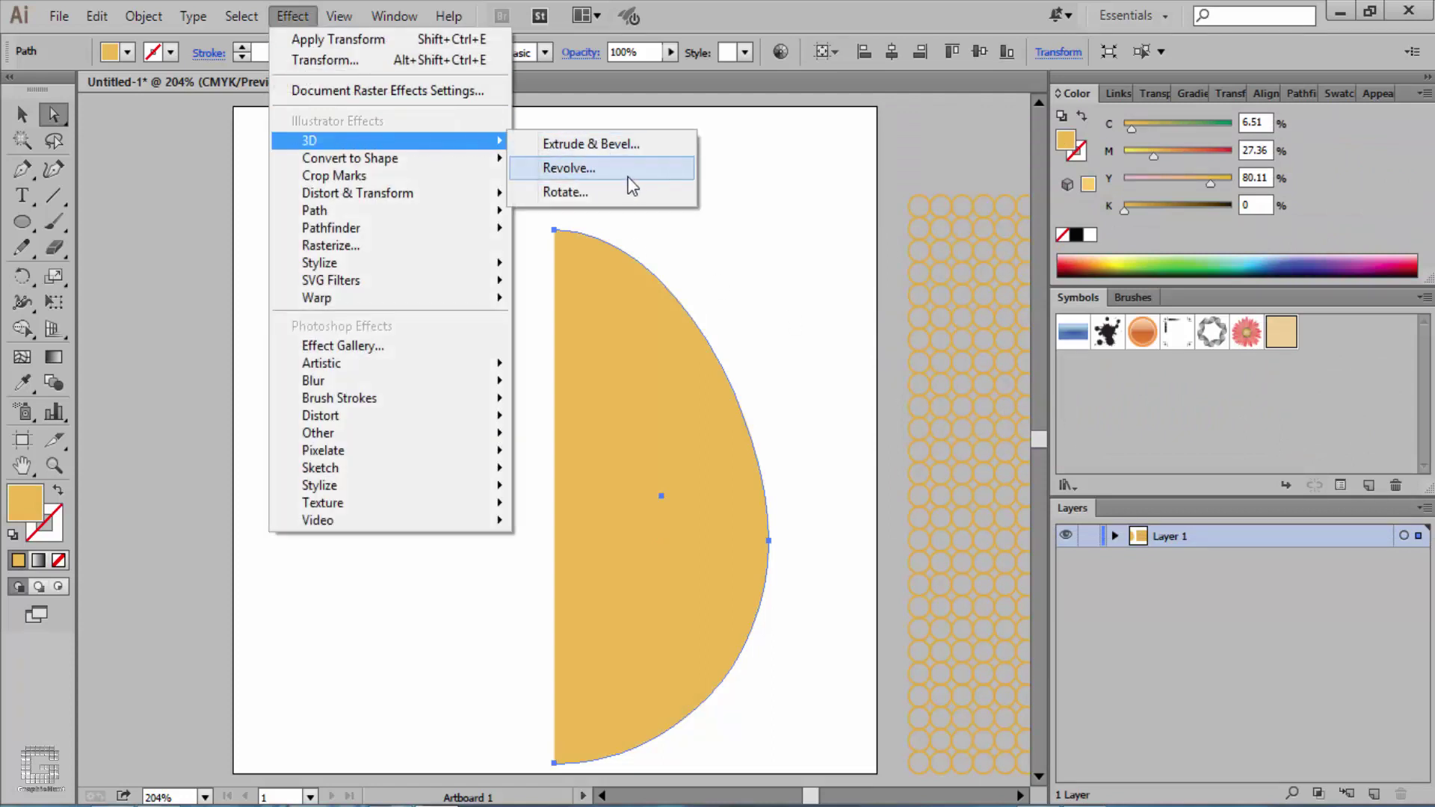
{"action": "left_click", "coordinate": [655, 176]}
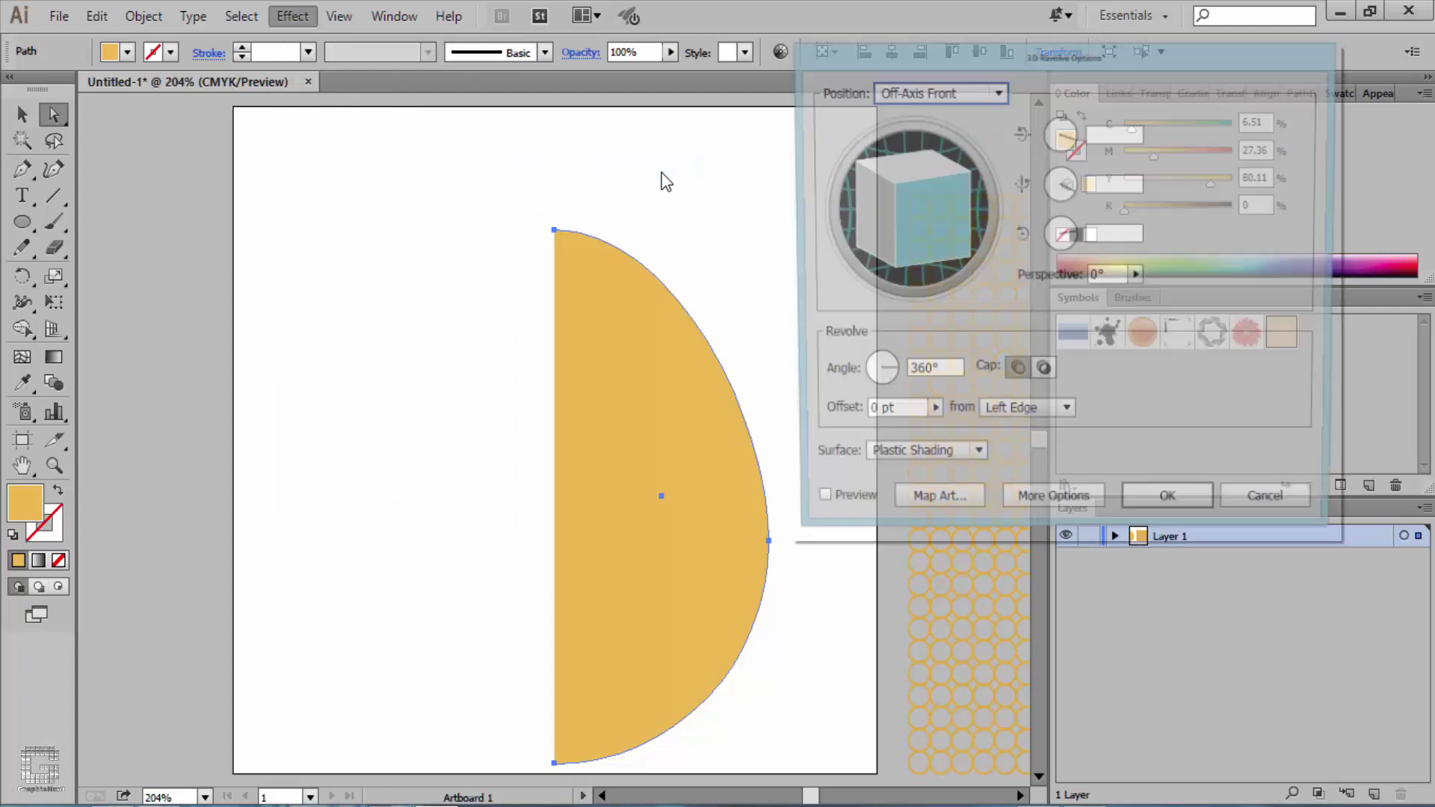
{"action": "left_click", "coordinate": [853, 506]}
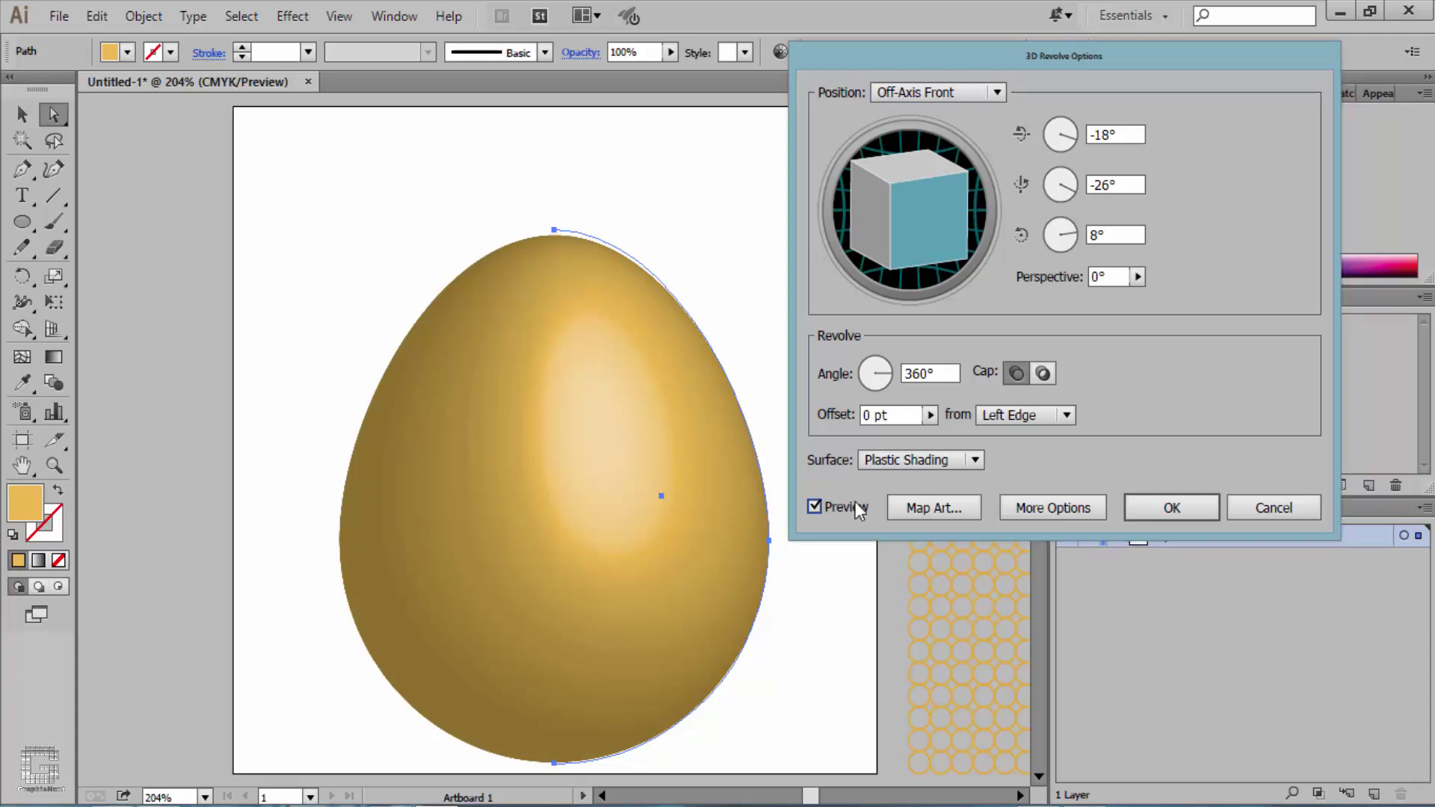
- Map the Pattern 1 symbol onto the egg, moving it up and enlarging it across the surface
{"action": "left_click", "coordinate": [934, 508]}
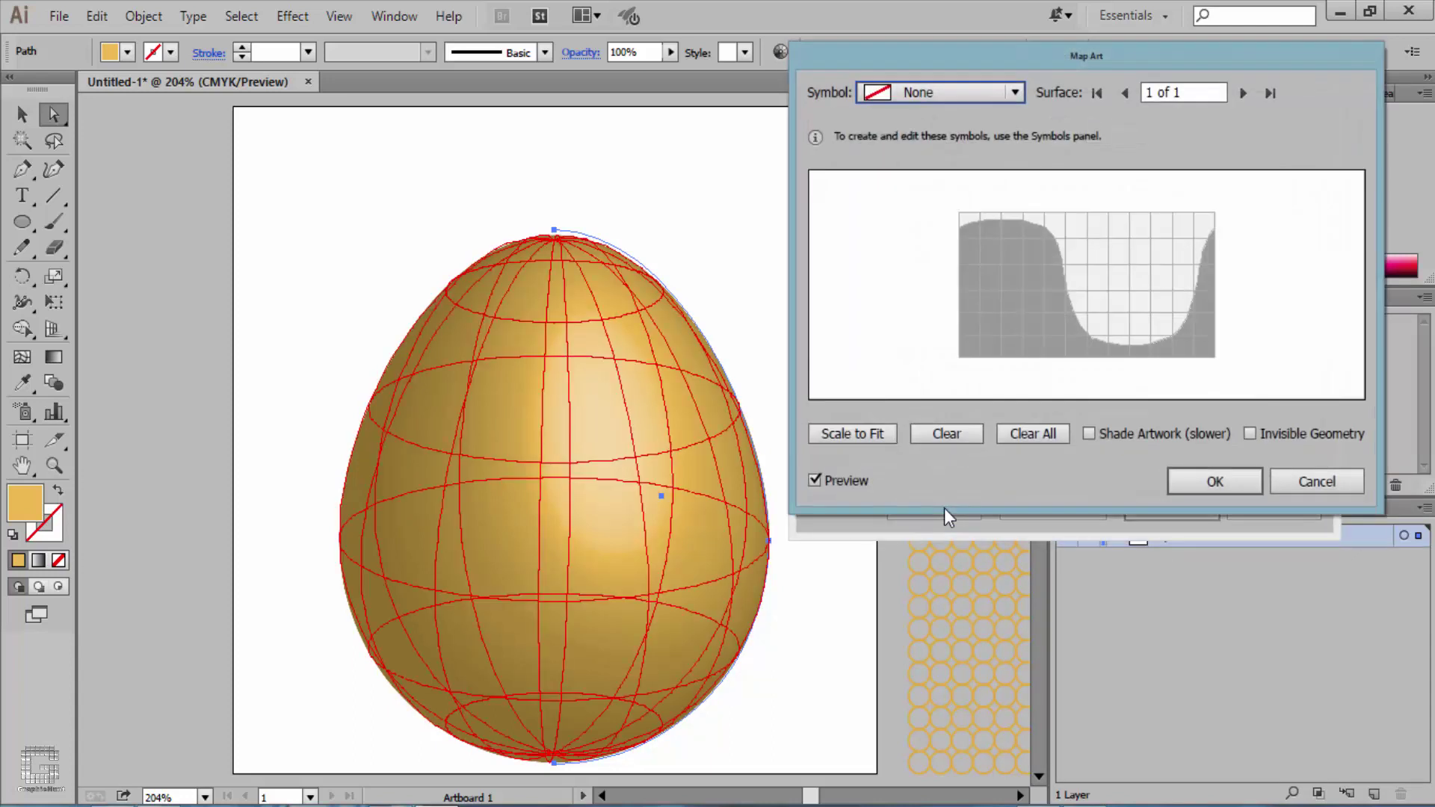
{"action": "left_click", "coordinate": [1015, 94]}
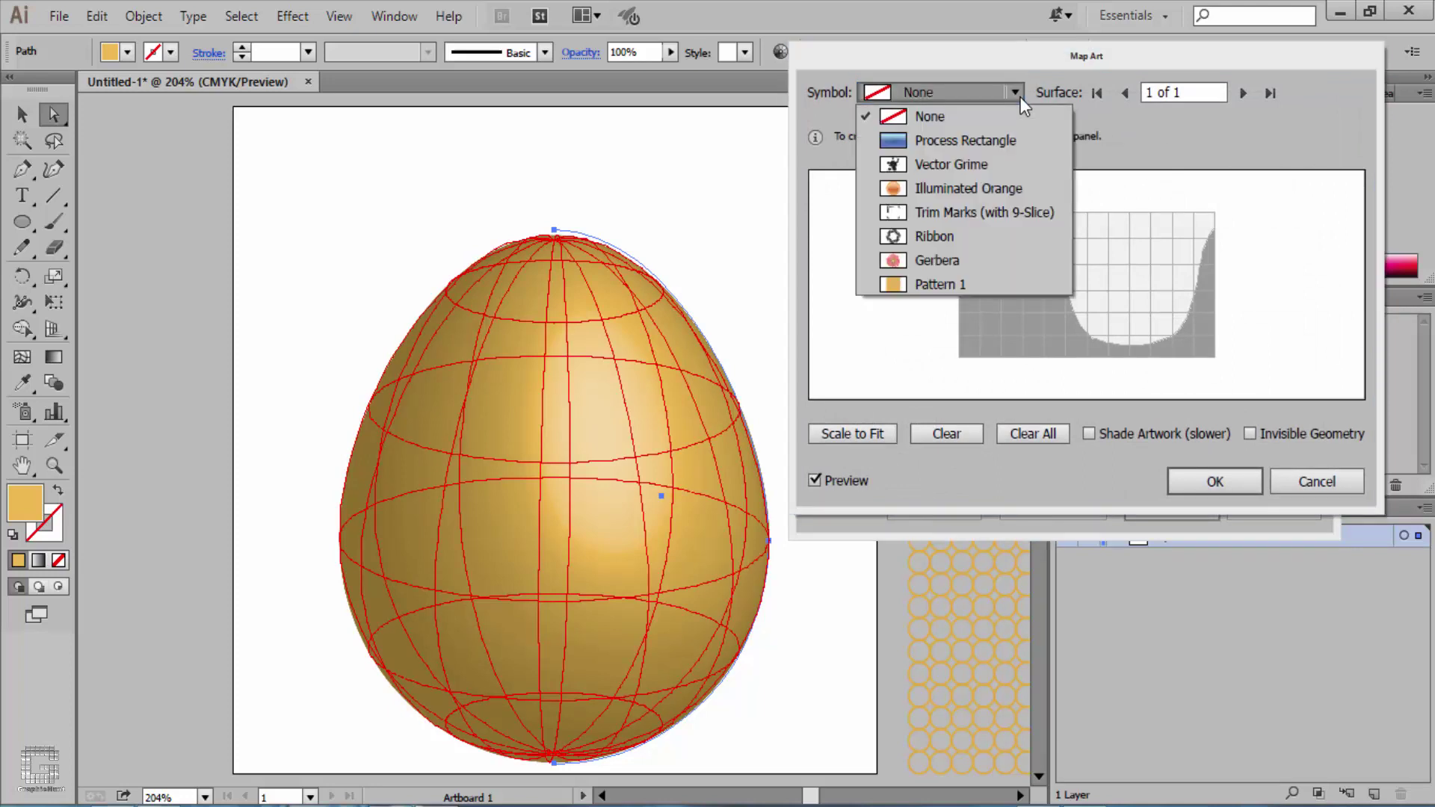
{"action": "left_click", "coordinate": [961, 285]}
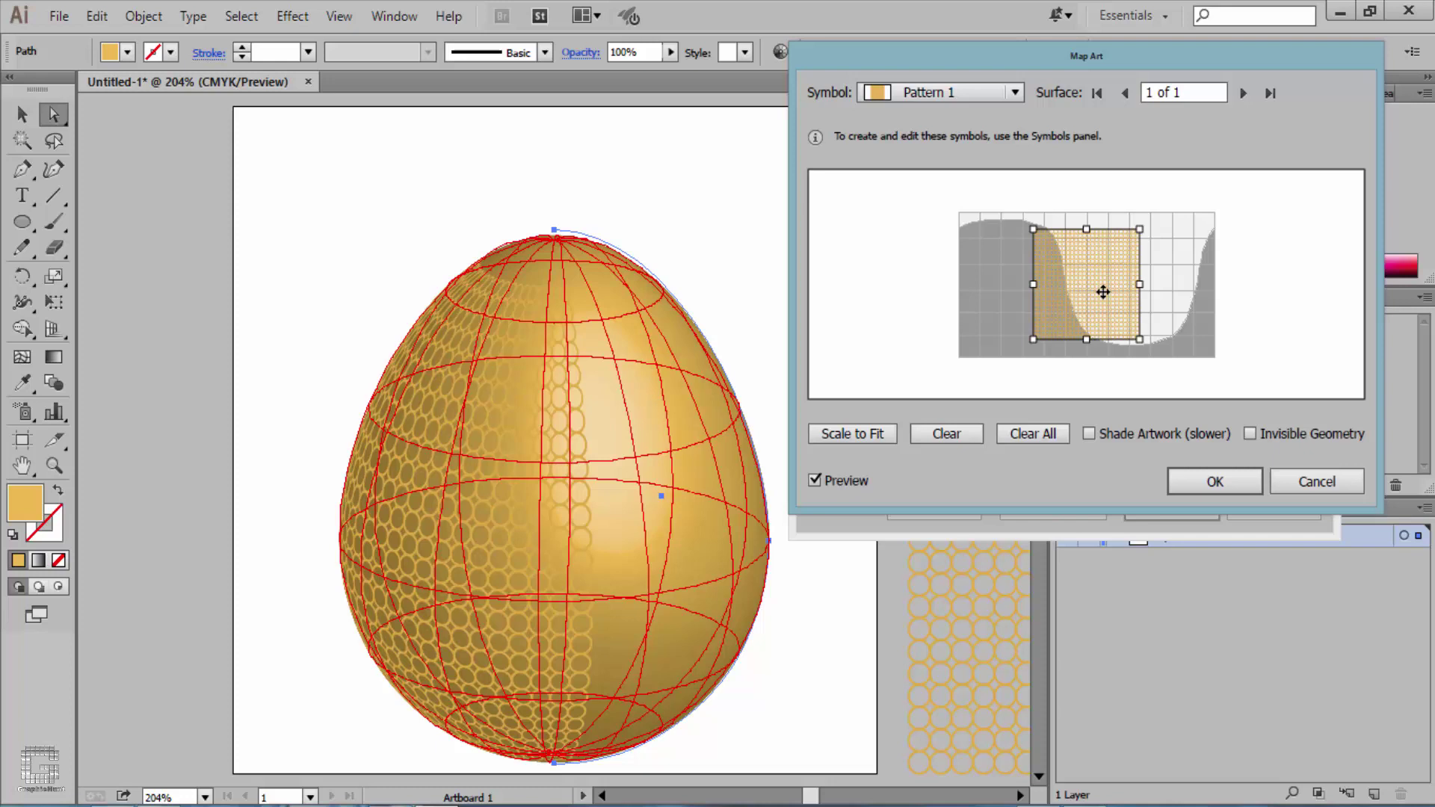
{"action": "left_click", "coordinate": [1135, 286]}
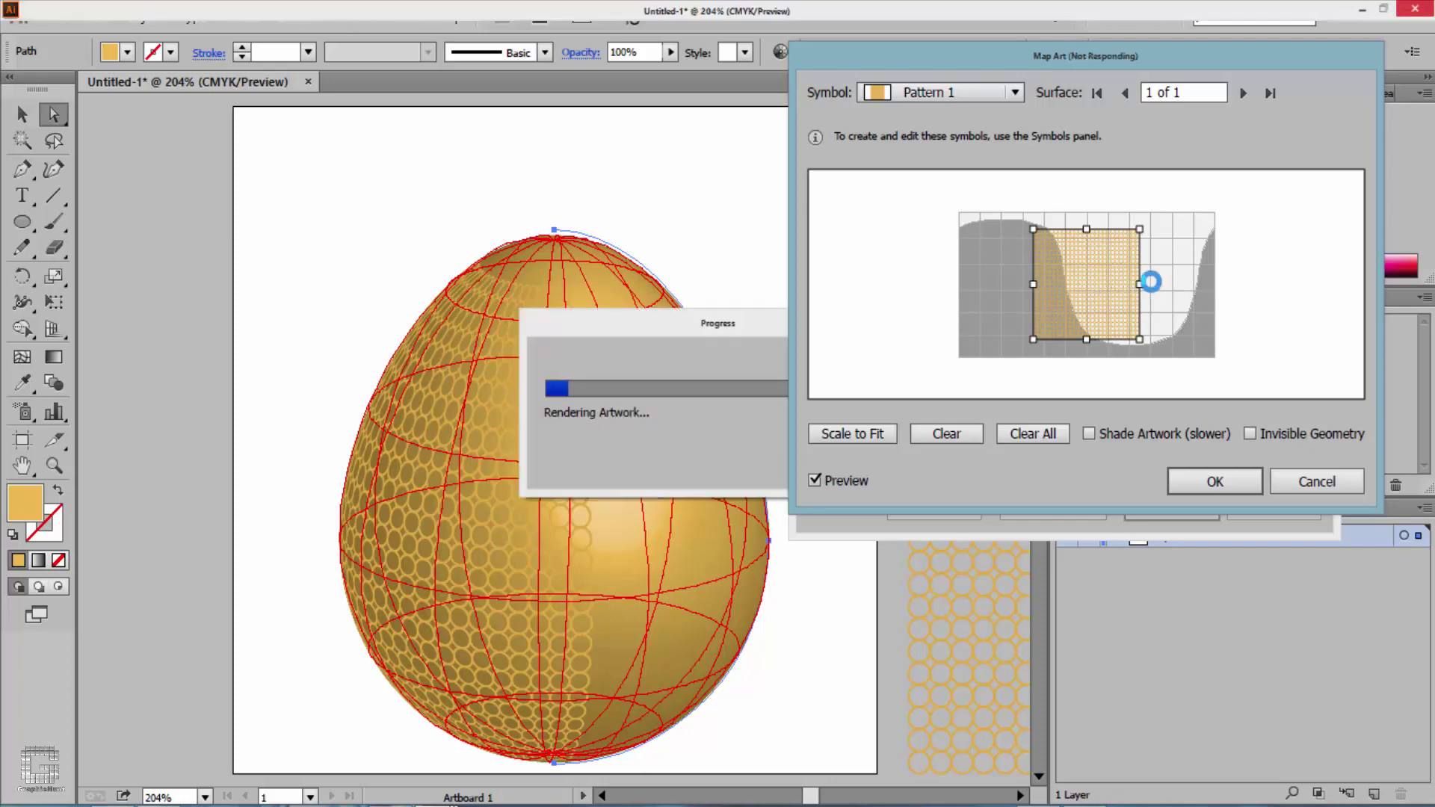
{"action": "left_click_drag", "start_coordinate": [1129, 281], "coordinate": [1137, 255]}
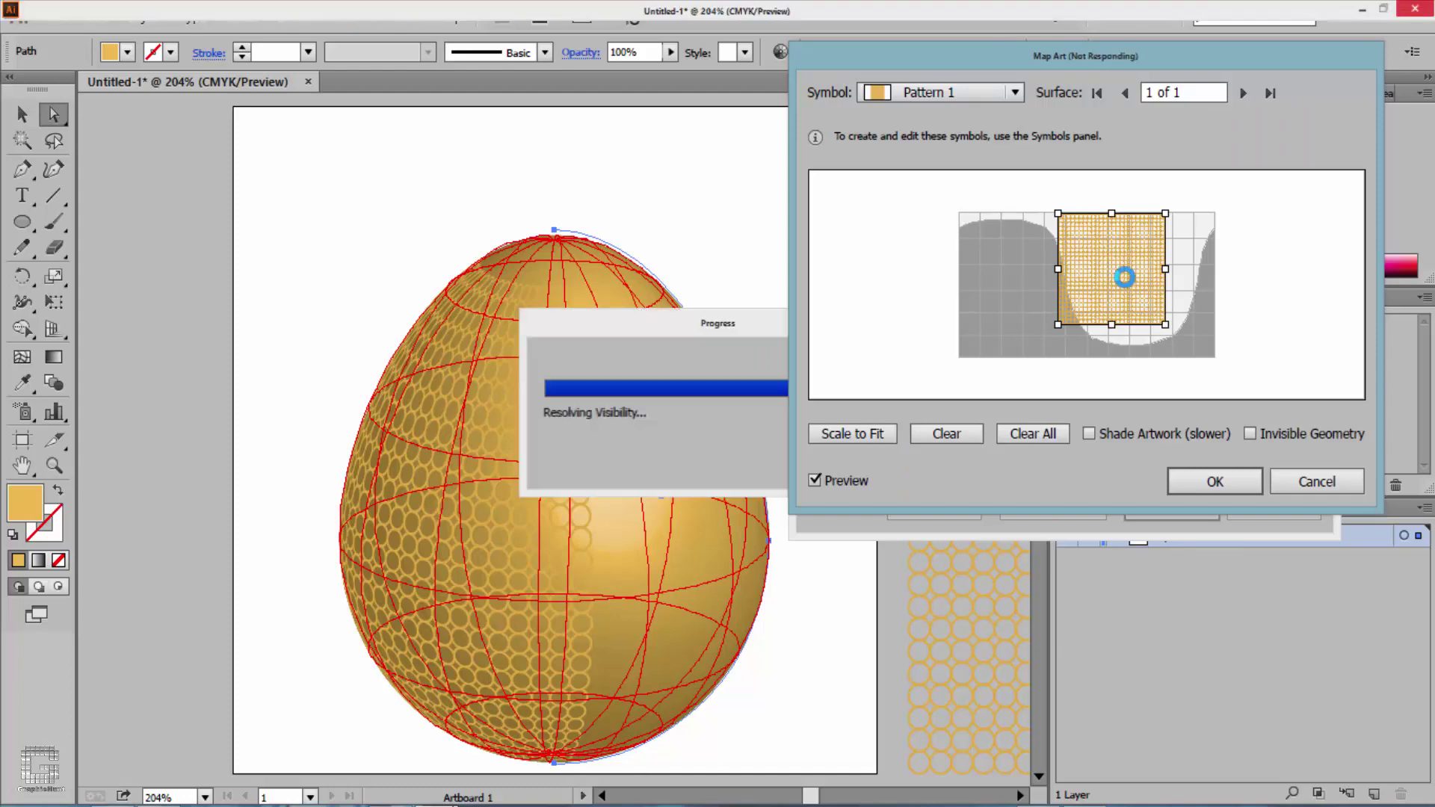
{"action": "left_click_drag", "start_coordinate": [1165, 323], "coordinate": [1209, 361]}
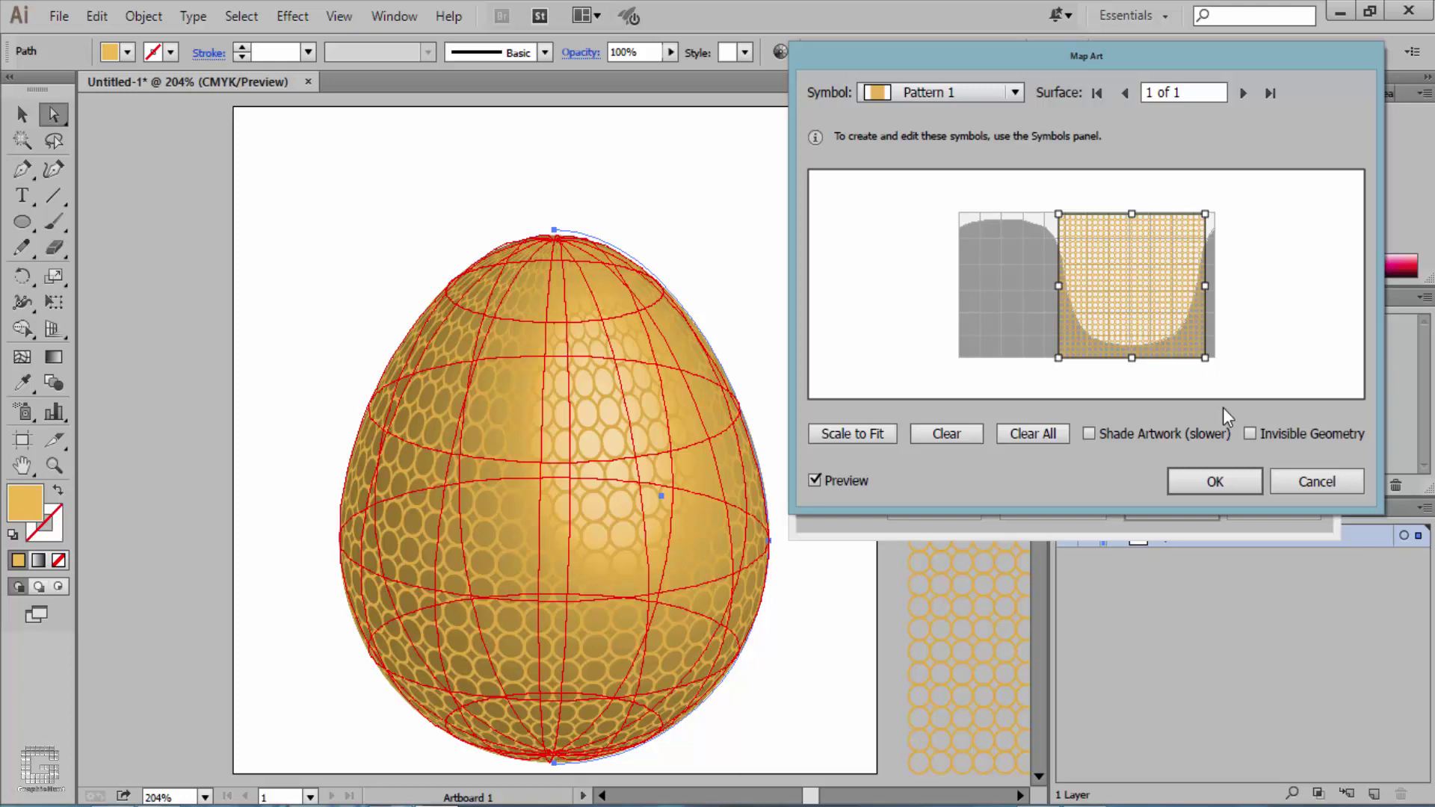
{"action": "left_click", "coordinate": [1224, 478]}
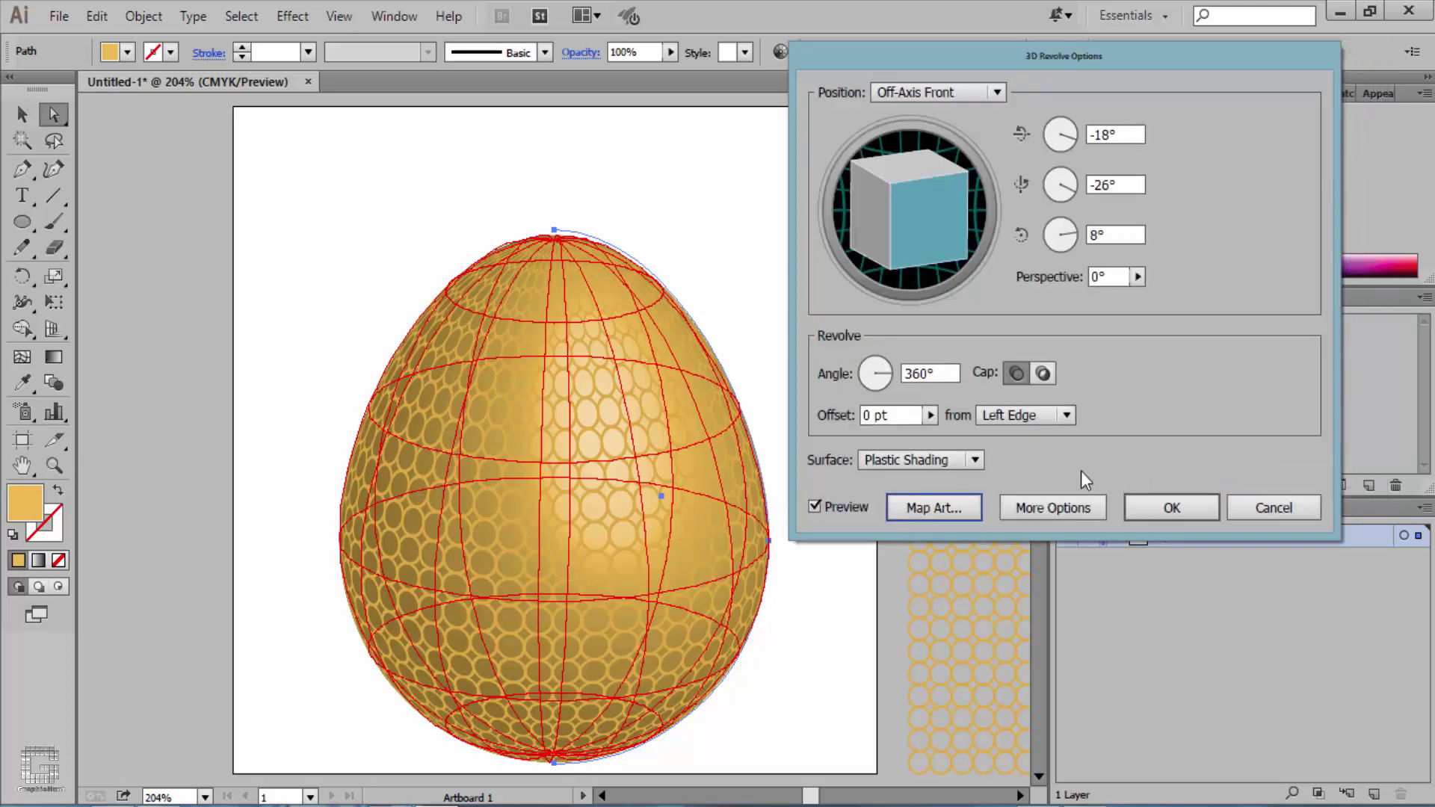
- Add two new lights to the egg, placing one at the upper right, and apply the revolve
{"action": "left_click", "coordinate": [1079, 505]}
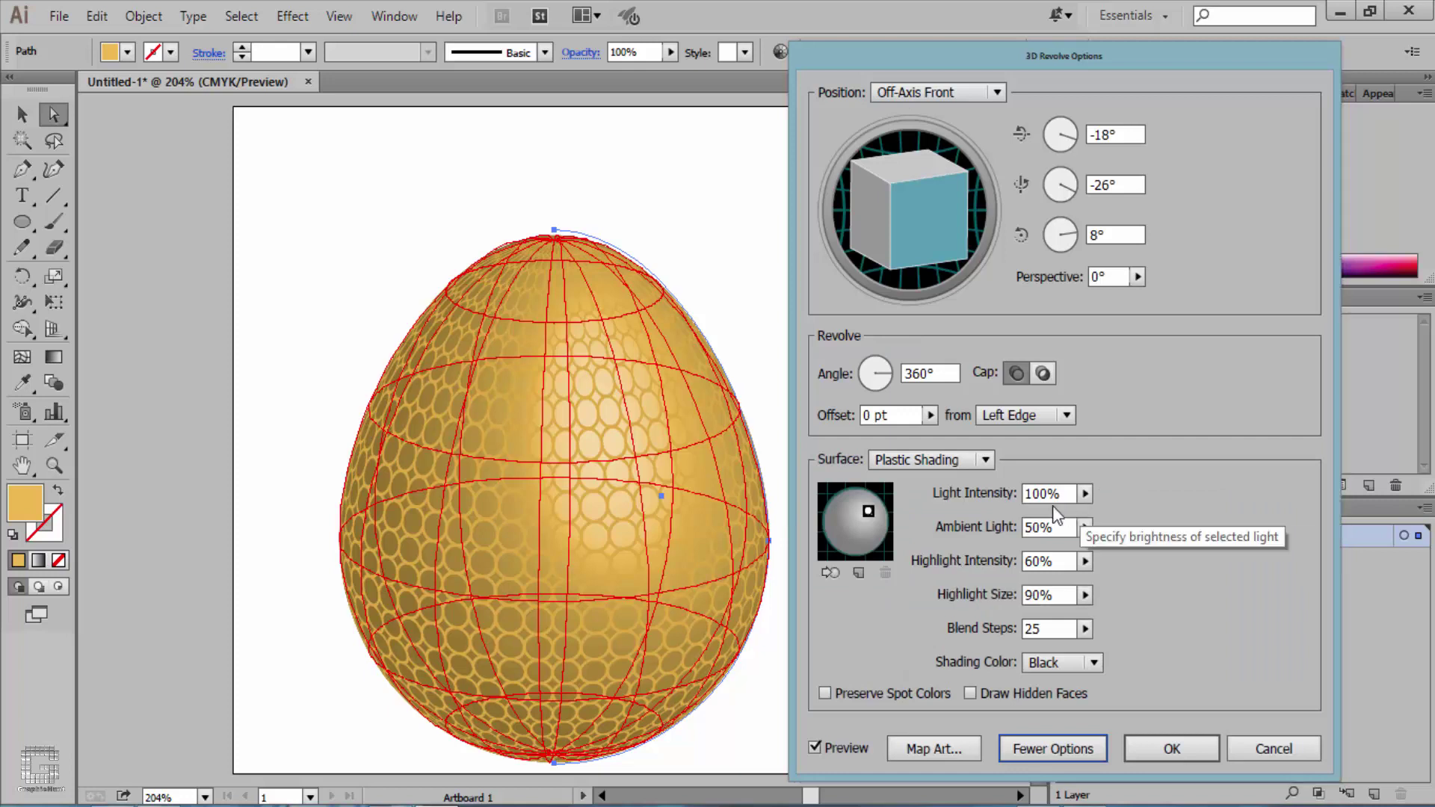
{"action": "left_click", "coordinate": [855, 573]}
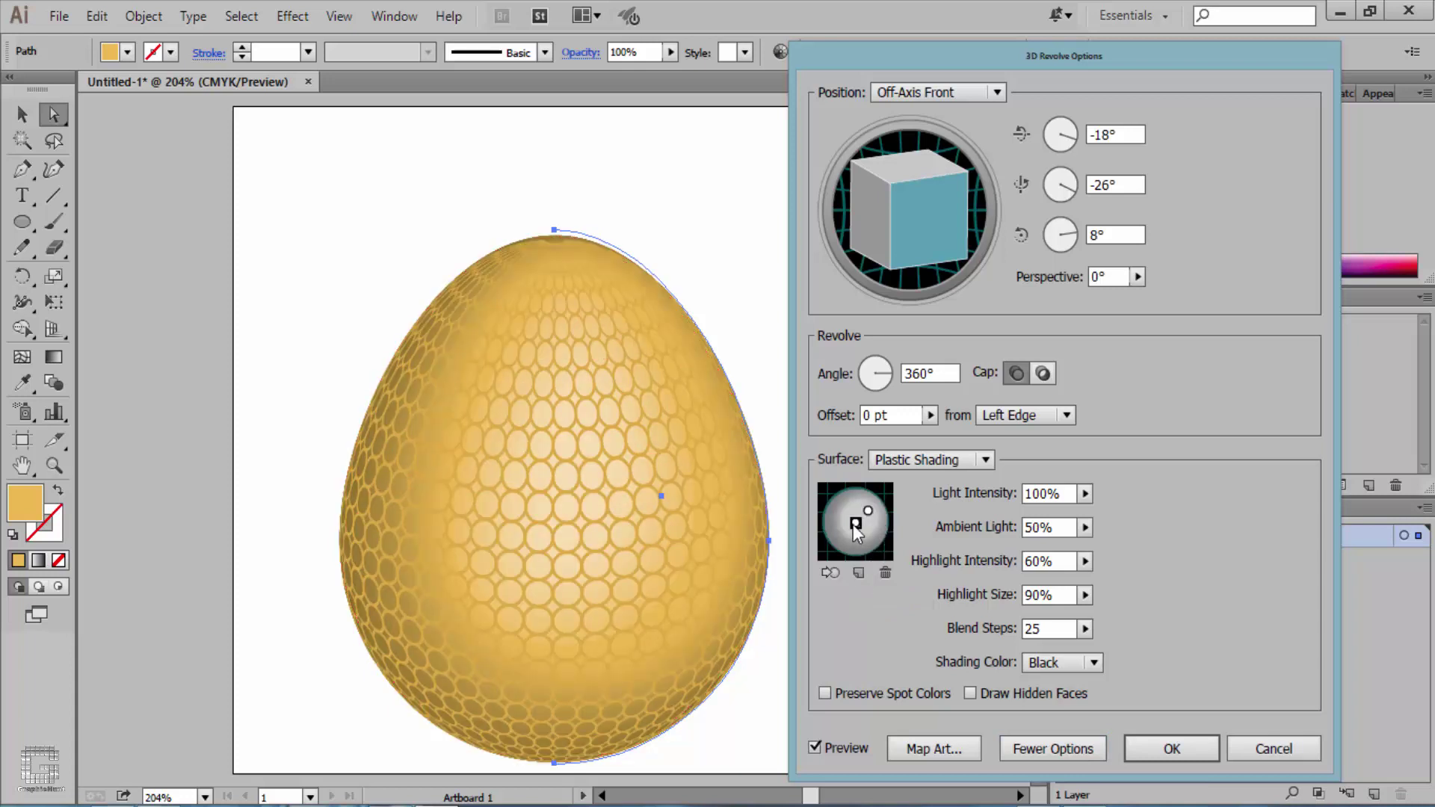
{"action": "left_click_drag", "start_coordinate": [862, 522], "coordinate": [885, 485]}
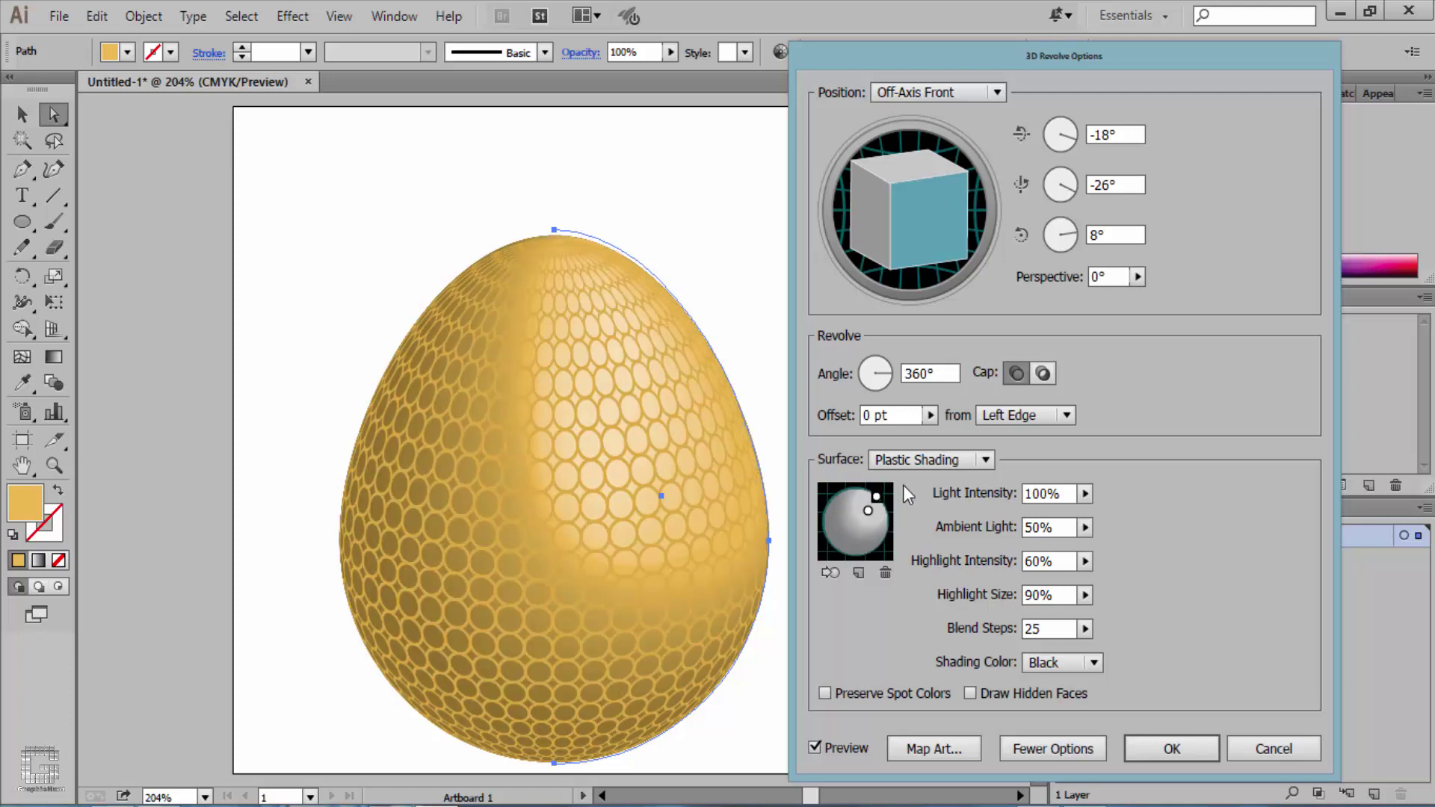
{"action": "left_click", "coordinate": [835, 573]}
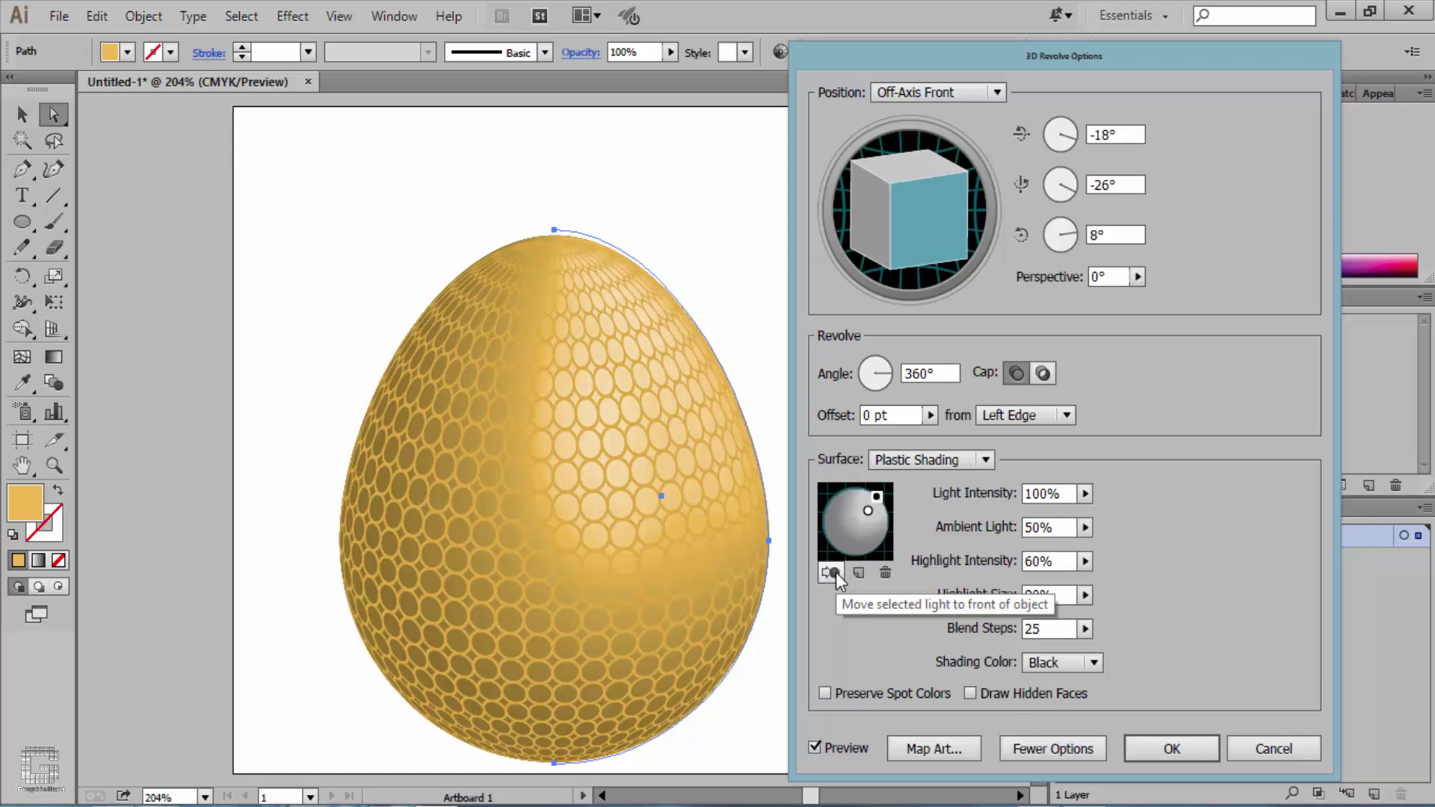
{"action": "left_click", "coordinate": [876, 498]}
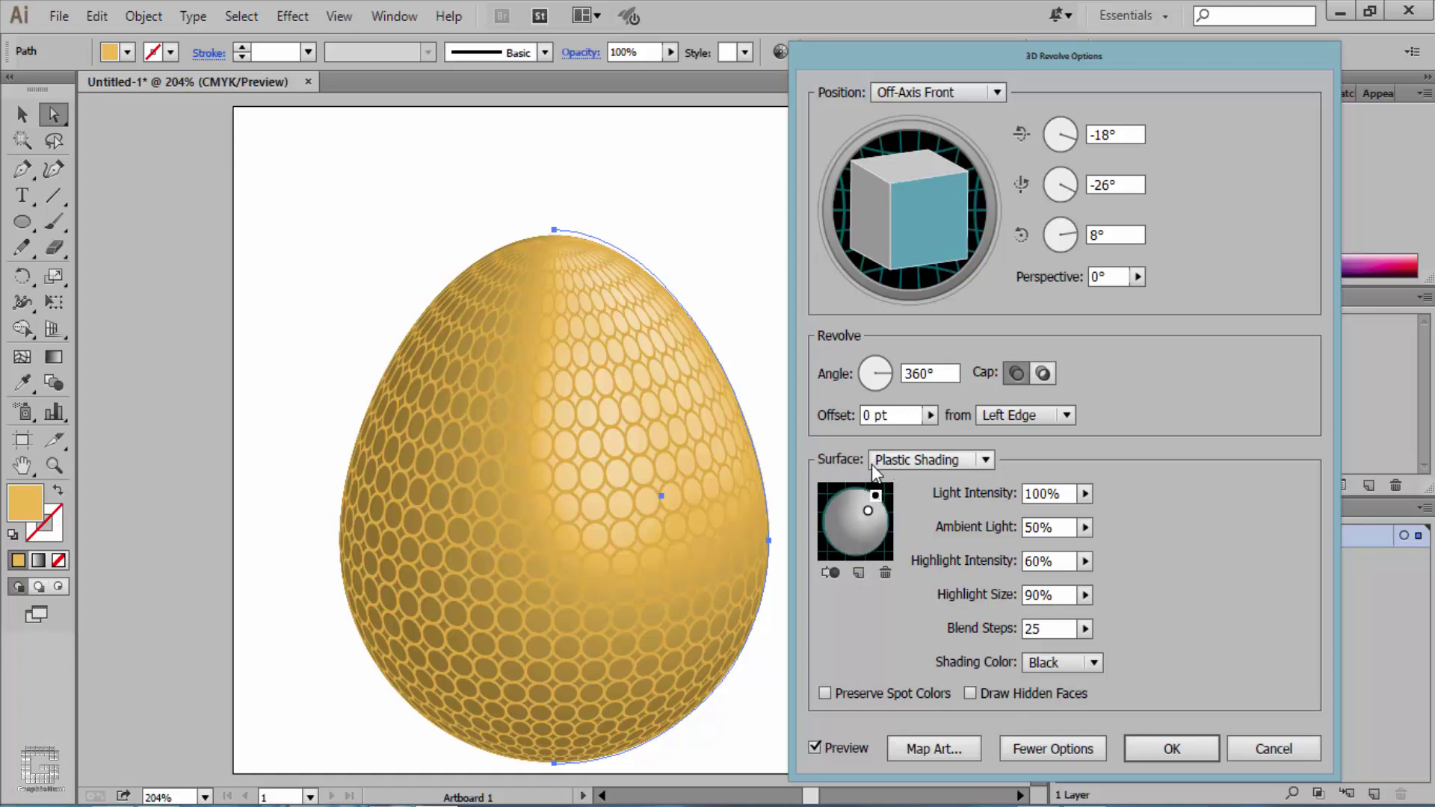
{"action": "left_click", "coordinate": [858, 572]}
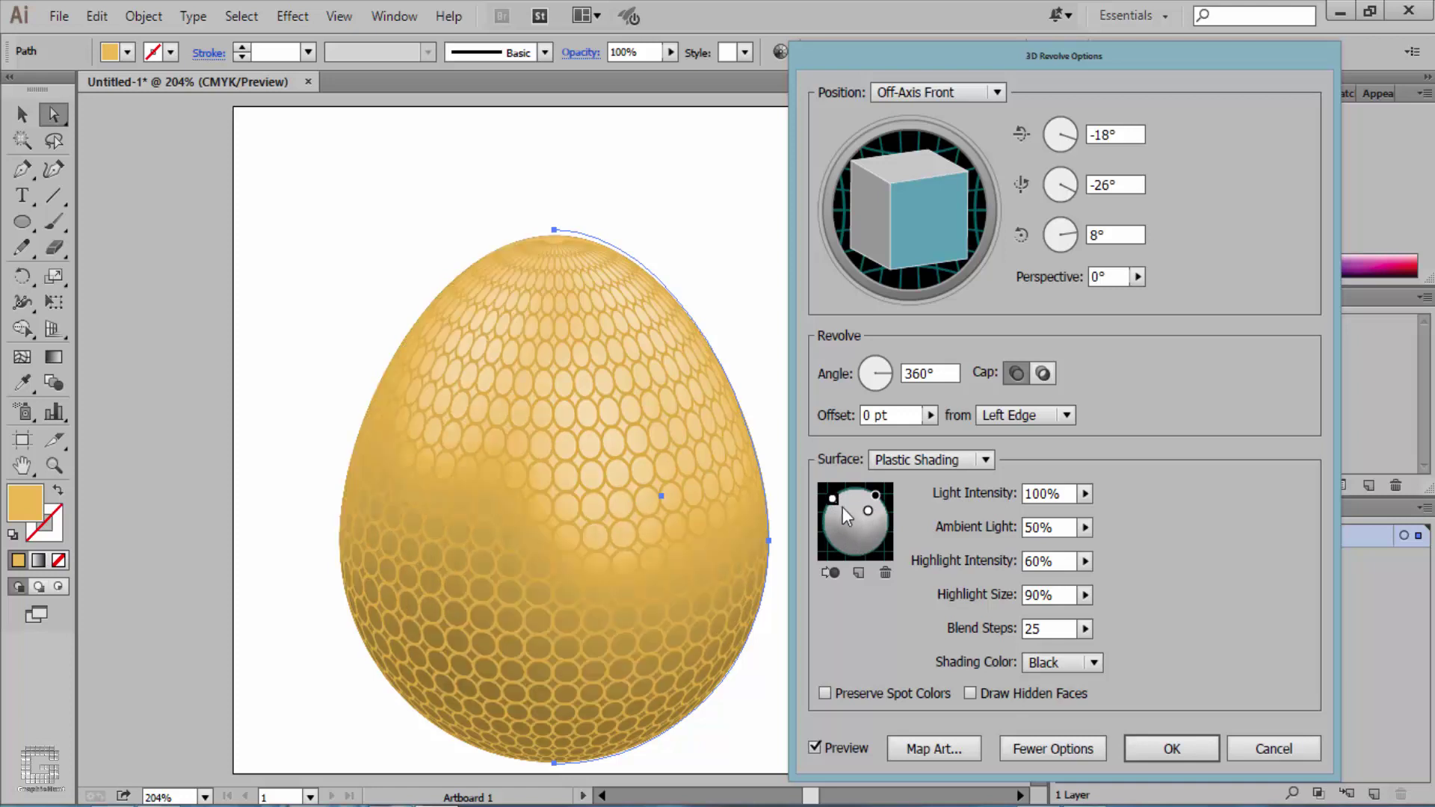
{"action": "left_click", "coordinate": [831, 570]}
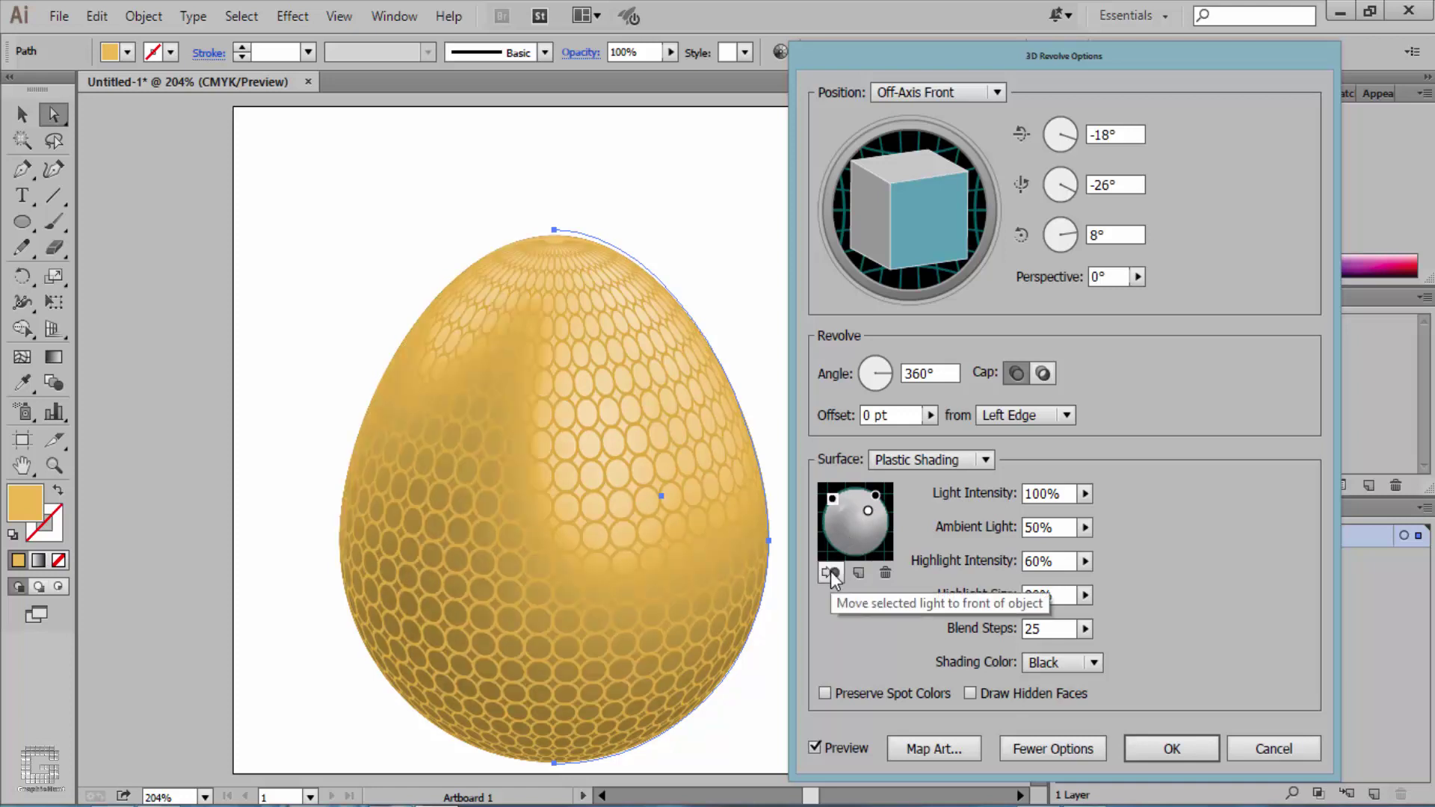
{"action": "left_click", "coordinate": [831, 571]}
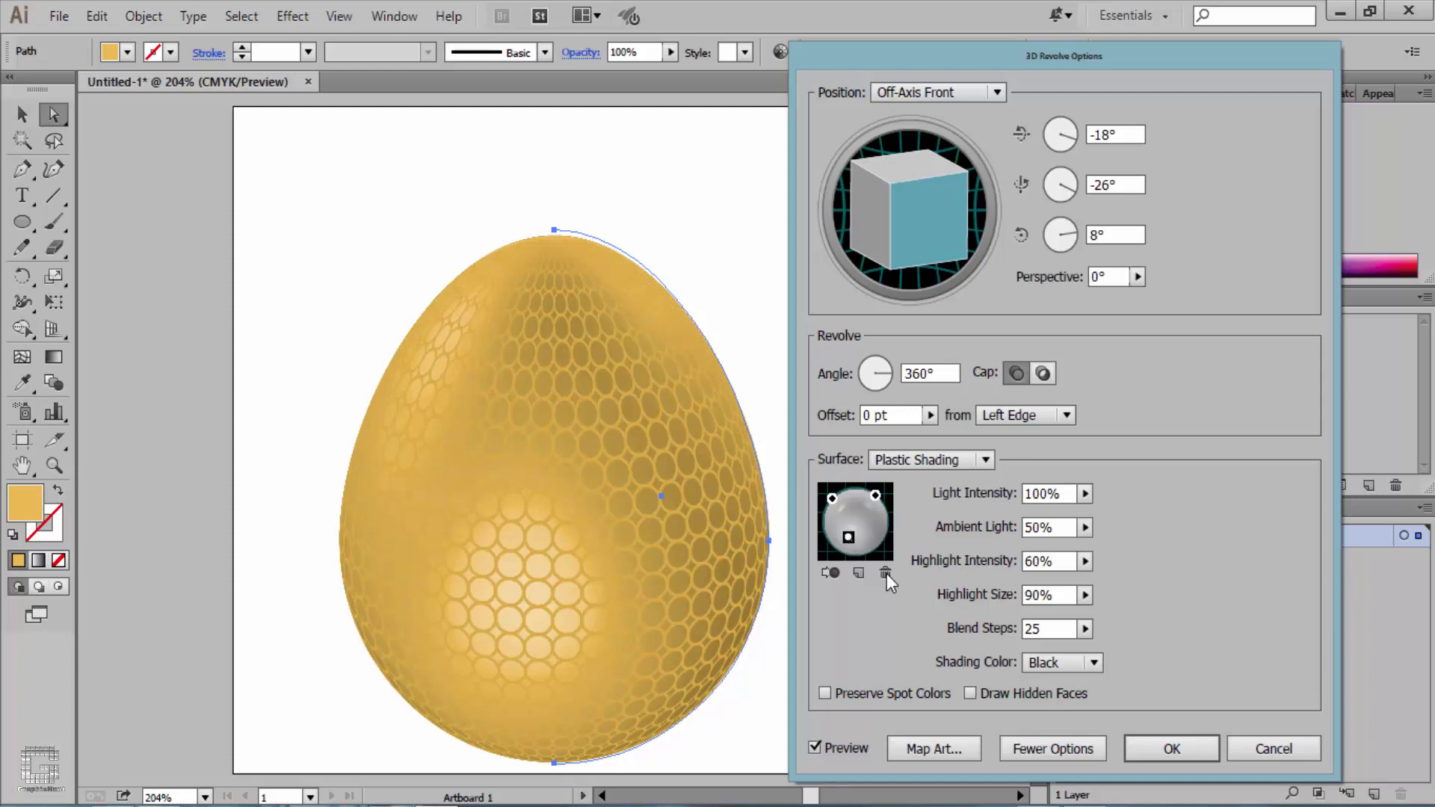
{"action": "left_click", "coordinate": [1196, 748]}
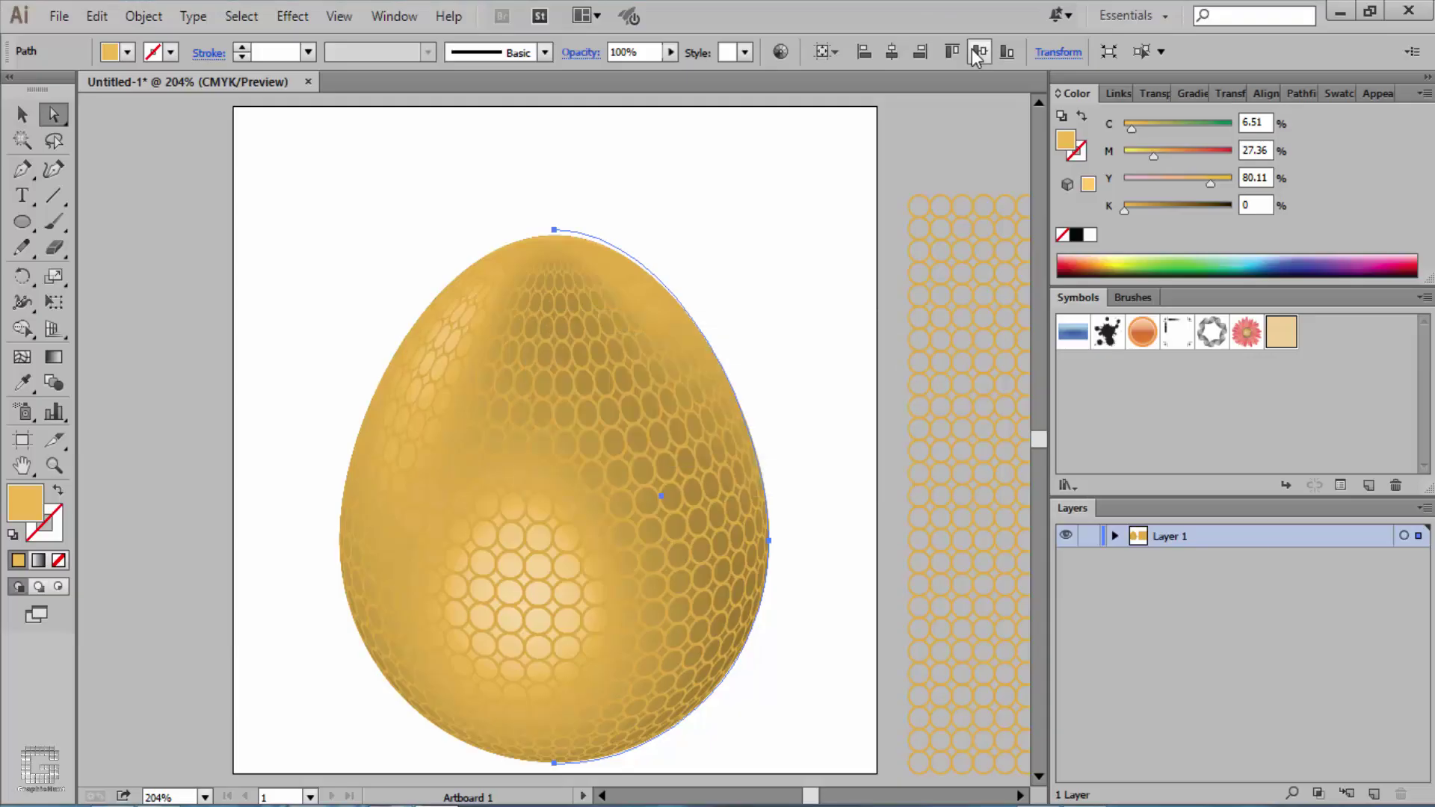
- Centre the egg vertically on the artboard and expand it into editable artwork
{"action": "left_click", "coordinate": [979, 52]}
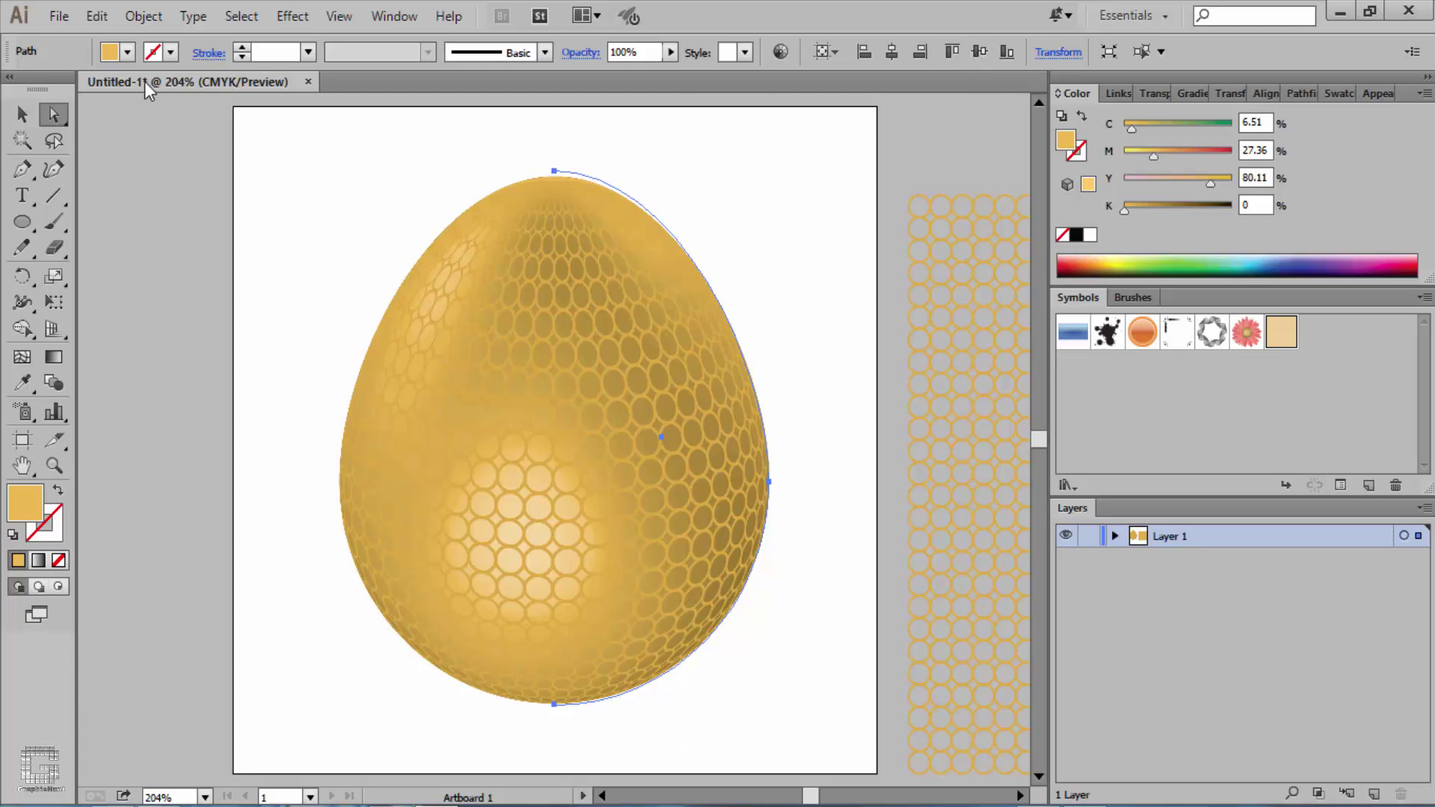
{"action": "left_click", "coordinate": [144, 16]}
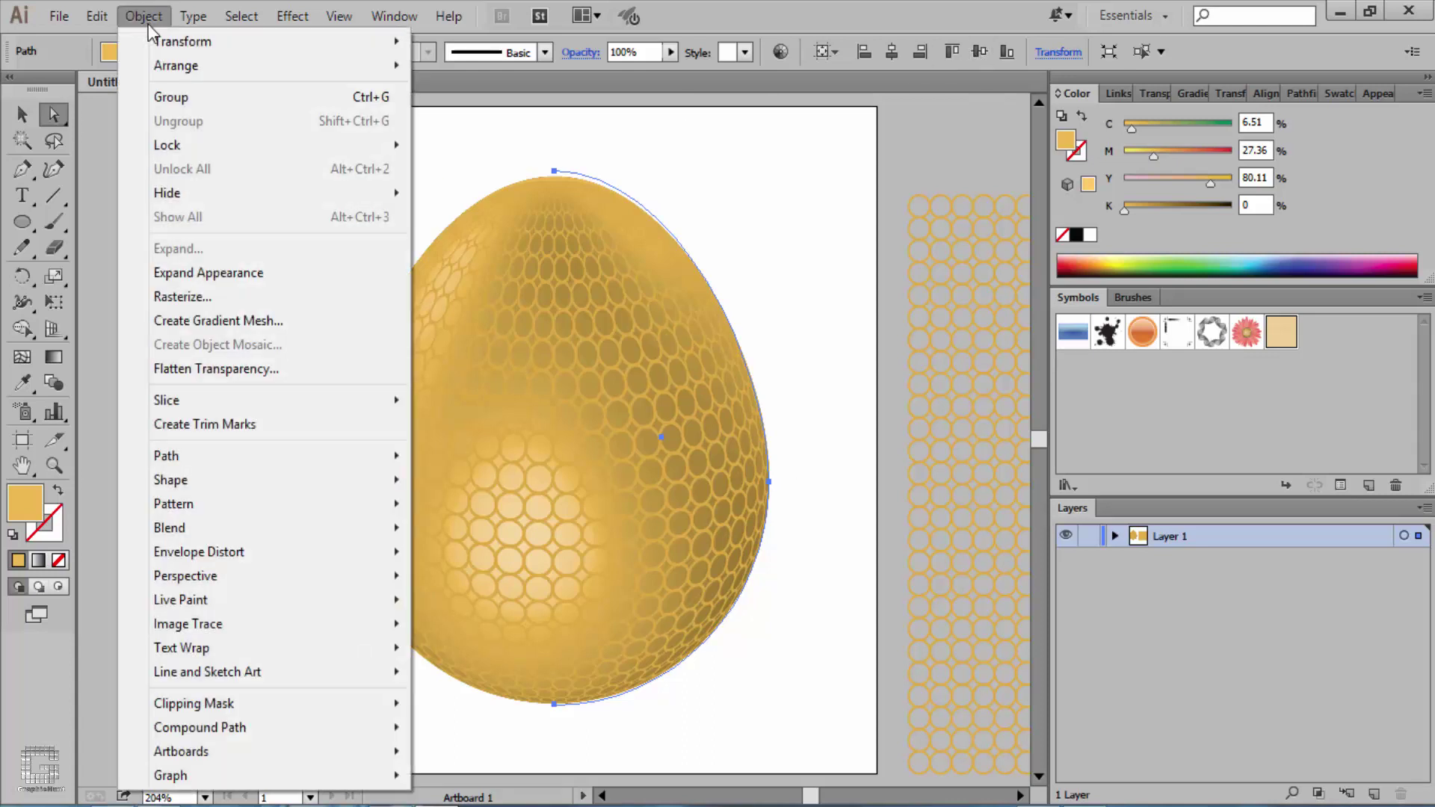
{"action": "left_click", "coordinate": [312, 287]}
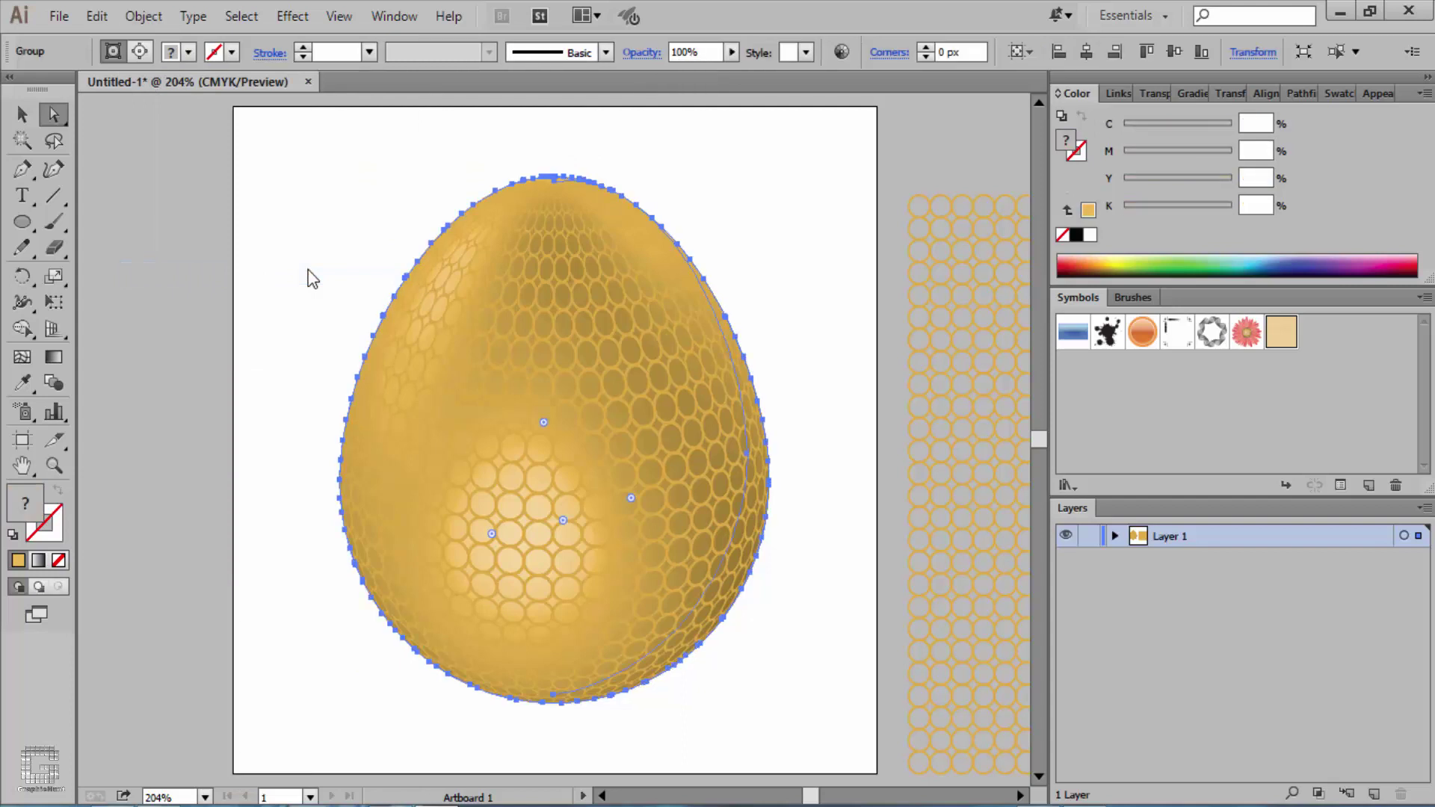
- Delete the egg group's second clip group and the Pattern 1 object via the Layers panel
{"action": "left_click", "coordinate": [1113, 532]}
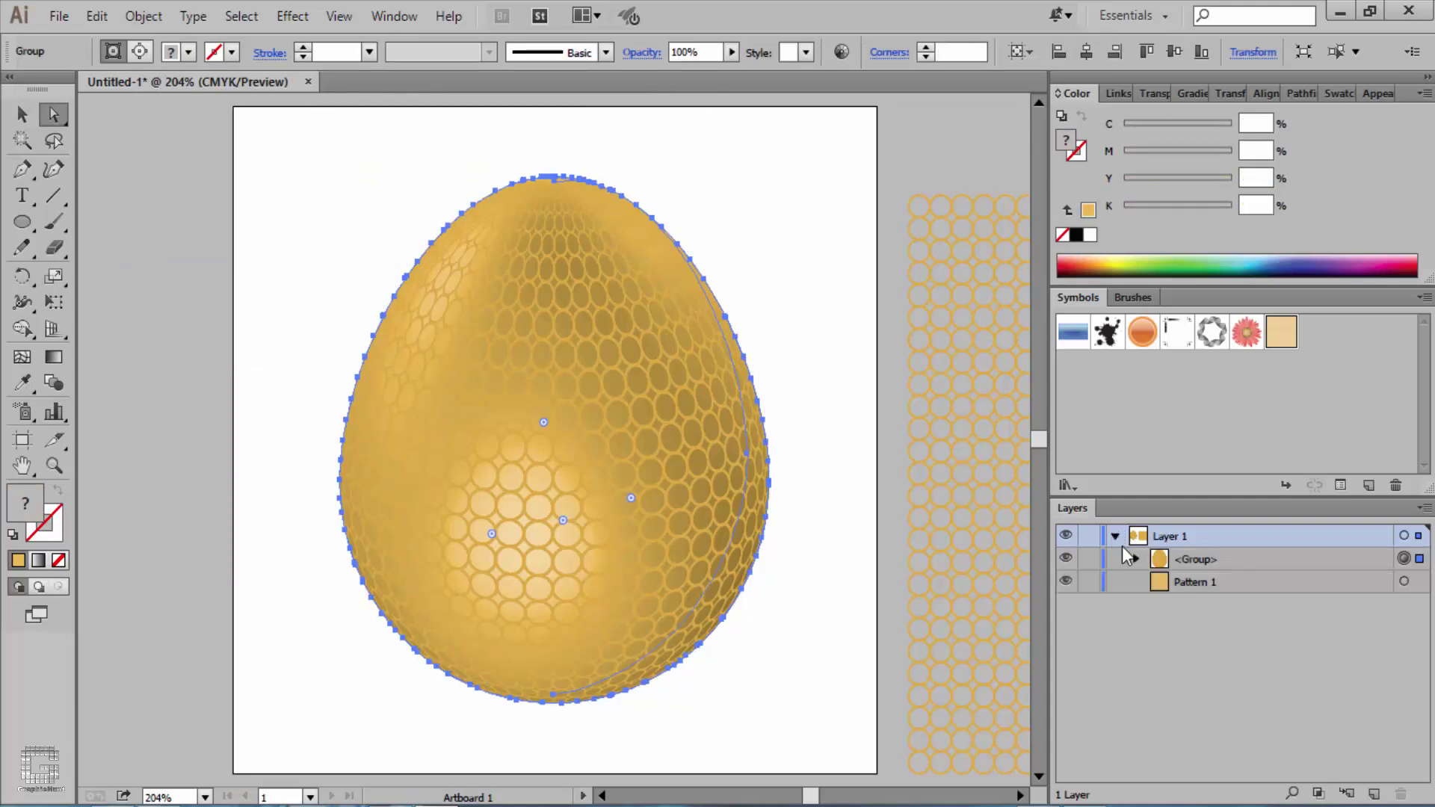
{"action": "left_click", "coordinate": [1136, 557]}
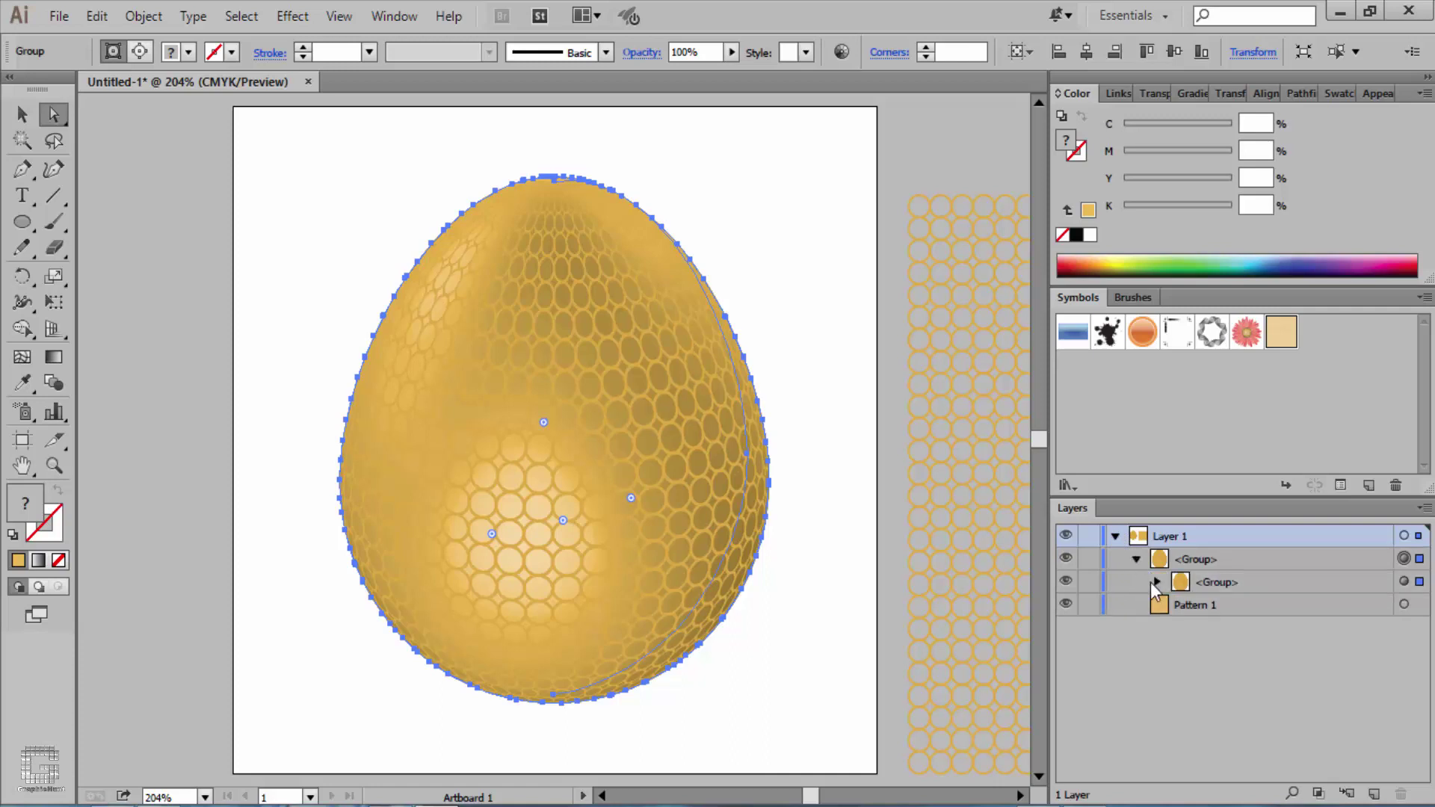
{"action": "left_click", "coordinate": [1157, 582]}
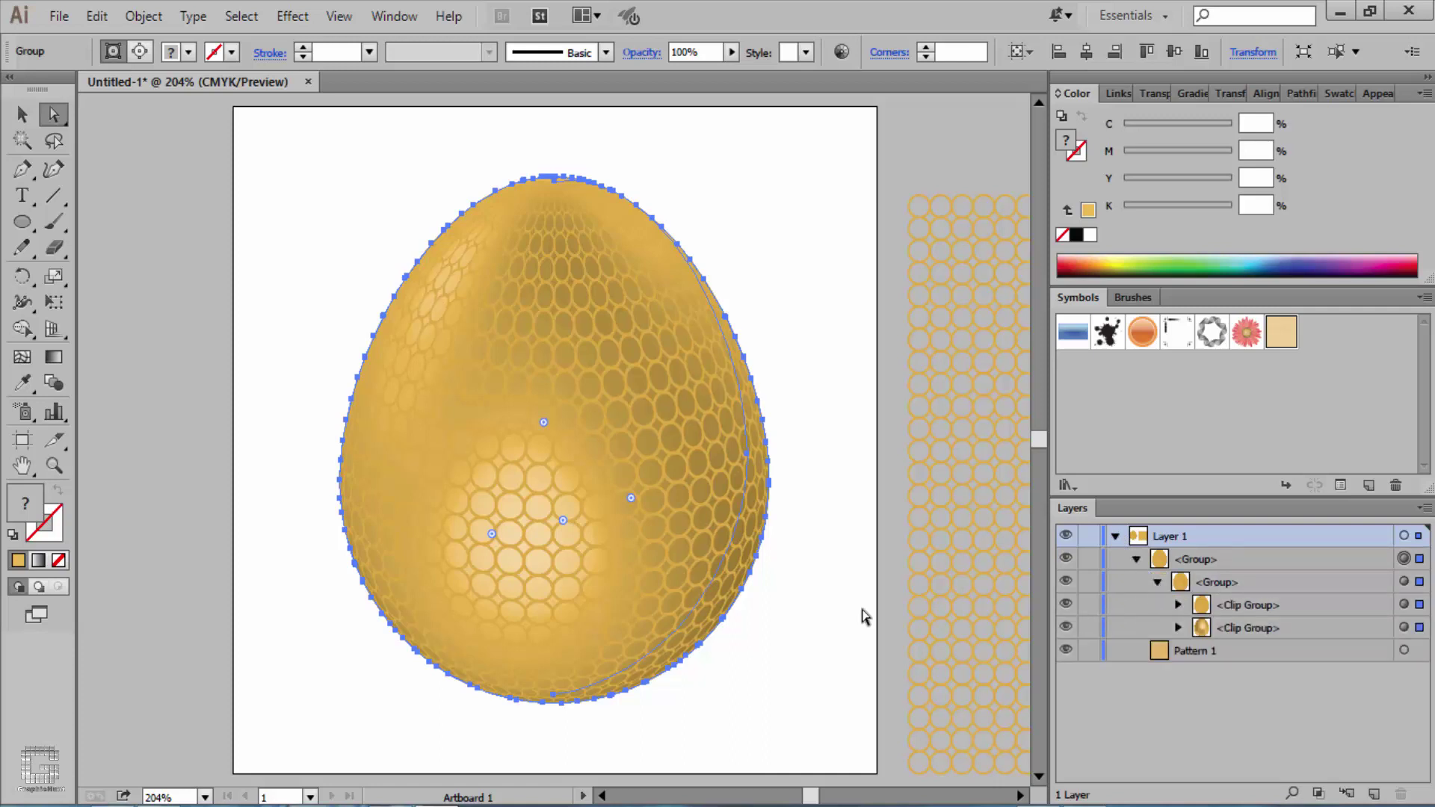
{"action": "left_click", "coordinate": [1418, 627]}
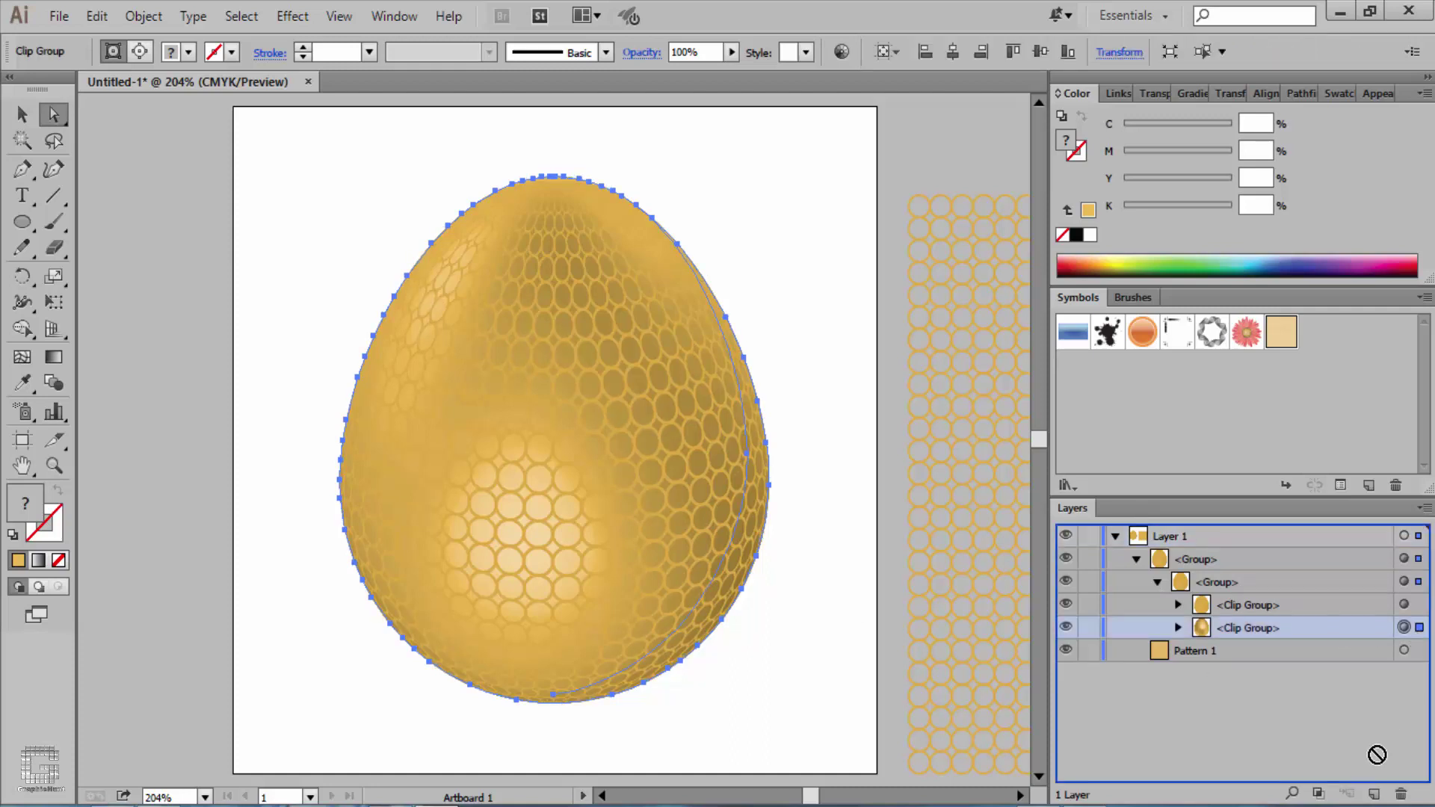
{"action": "left_click", "coordinate": [1397, 792]}
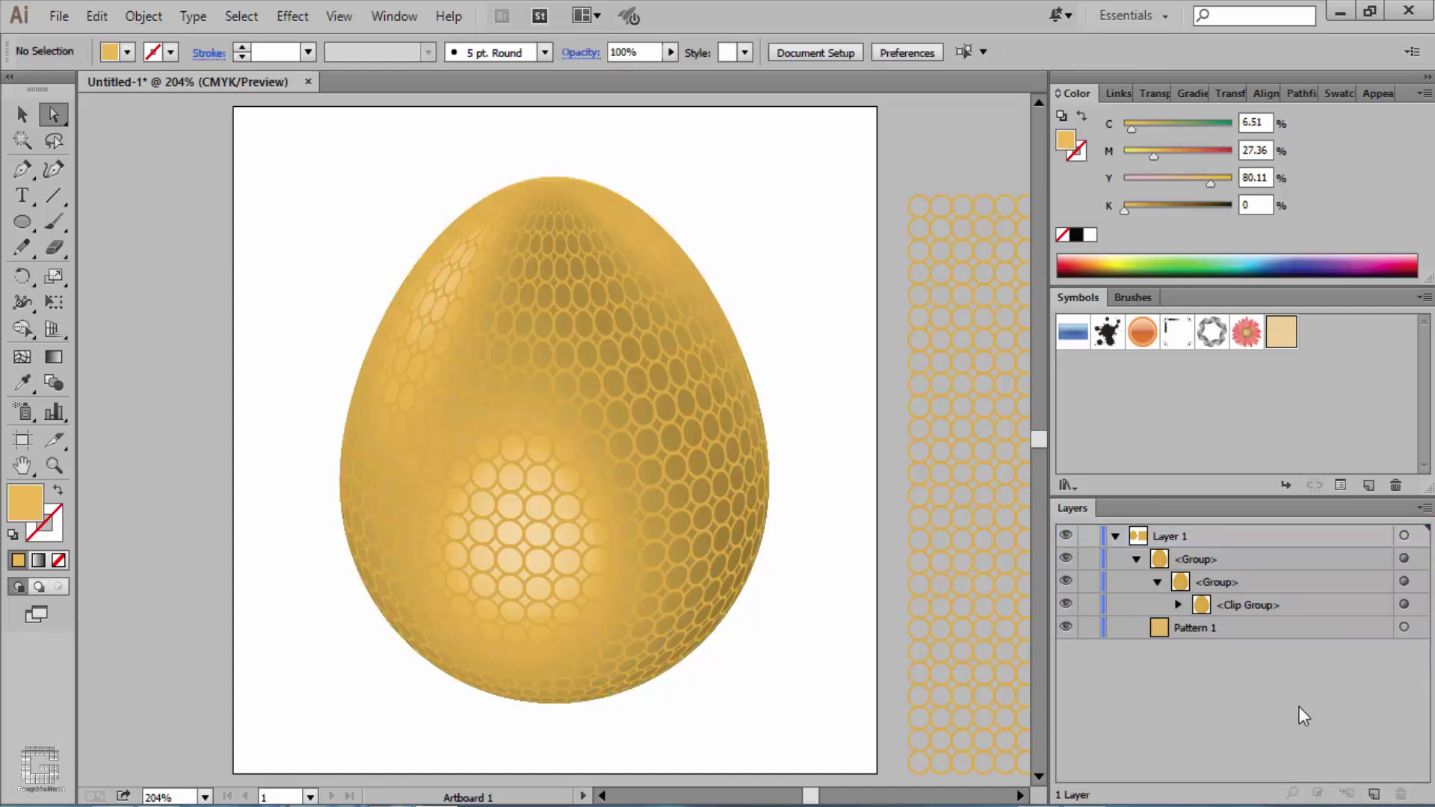
{"action": "left_click_drag", "start_coordinate": [1265, 631], "coordinate": [1403, 793]}
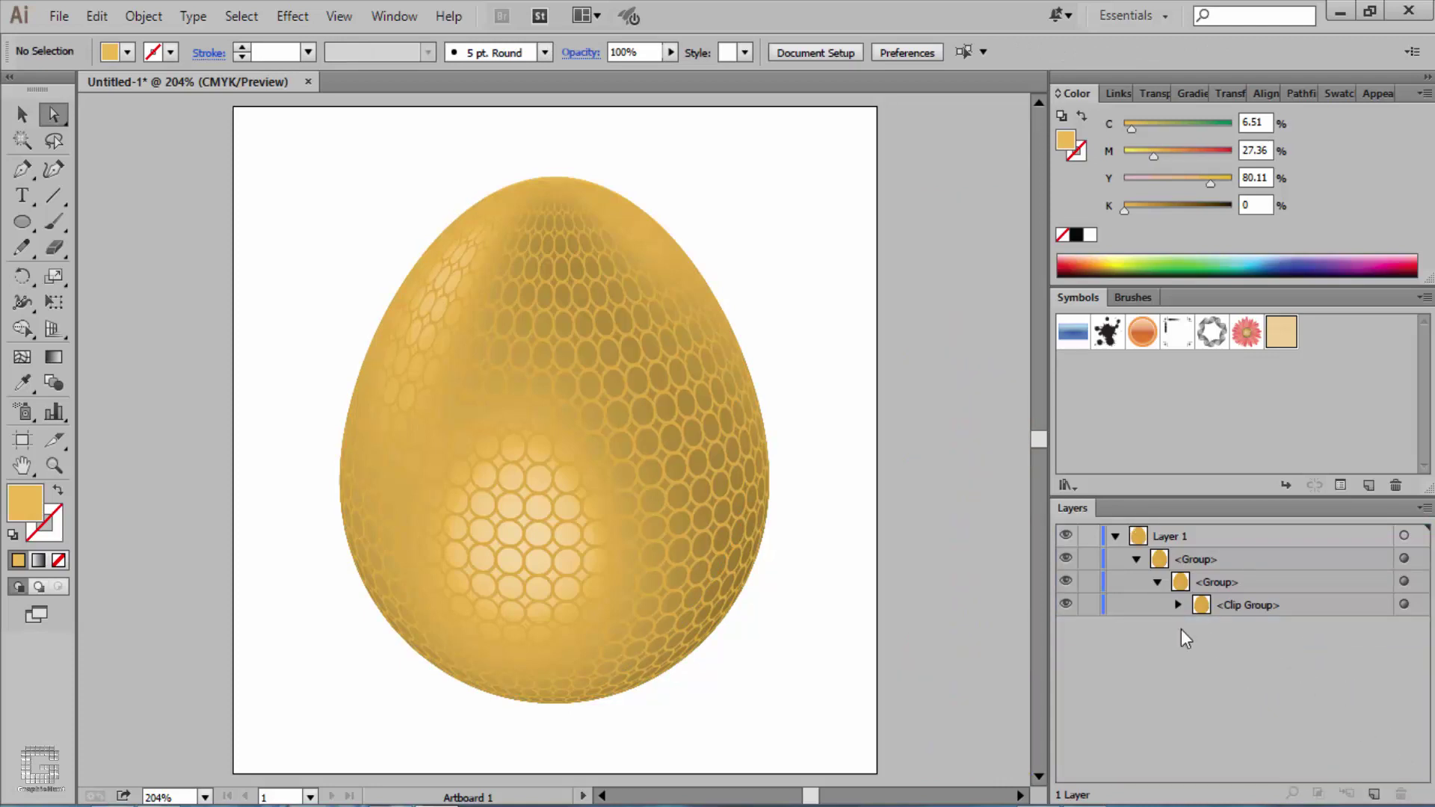
- Add a new layer above Layer 1 and rename it 'Shadow'
{"action": "left_click", "coordinate": [1374, 794]}
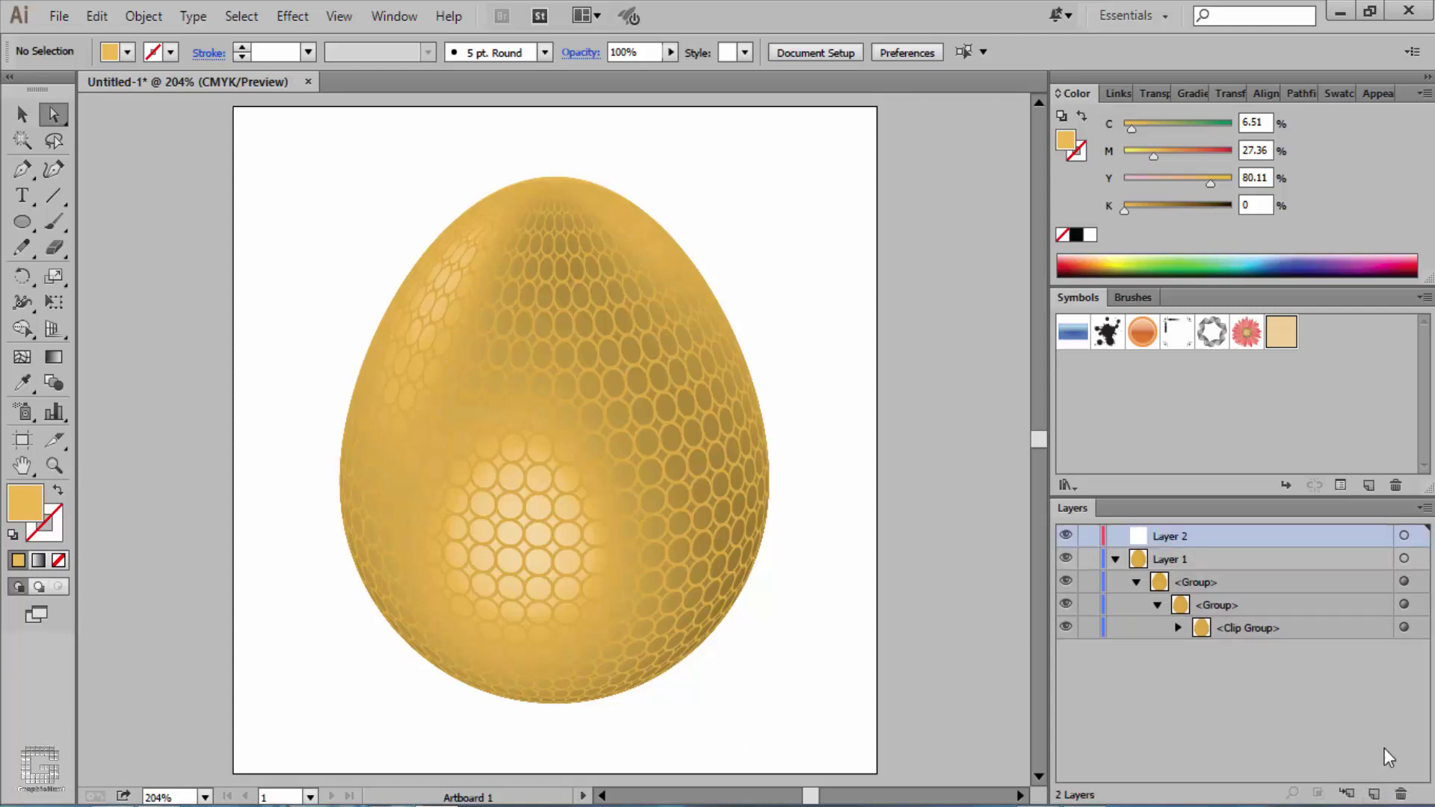
{"action": "double_click", "coordinate": [1170, 536]}
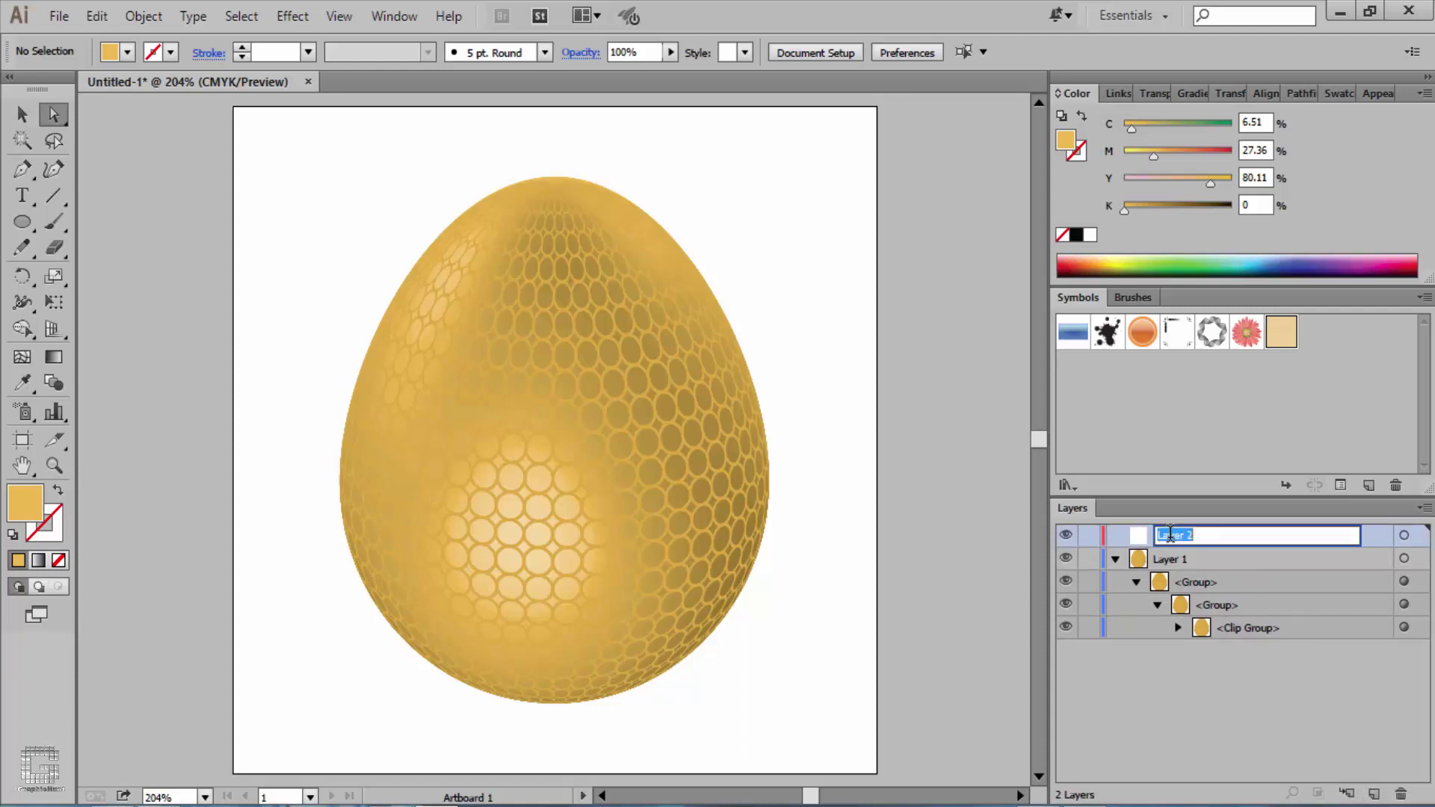
{"action": "type", "text": "Shadow"}
{"action": "key", "text": "Return"}
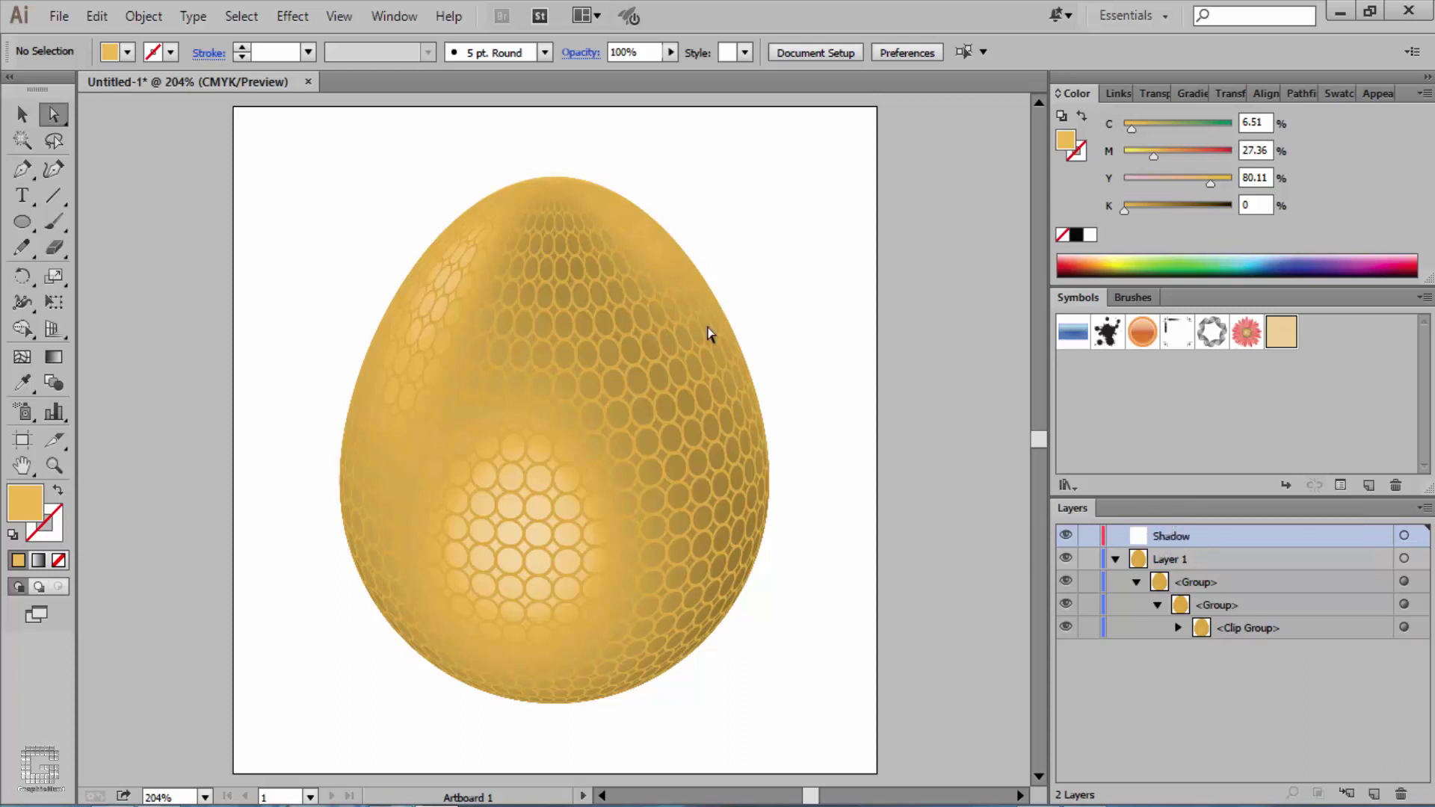
- Draw a wide ellipse under the egg's base and fill it with white
{"action": "left_click", "coordinate": [16, 226]}
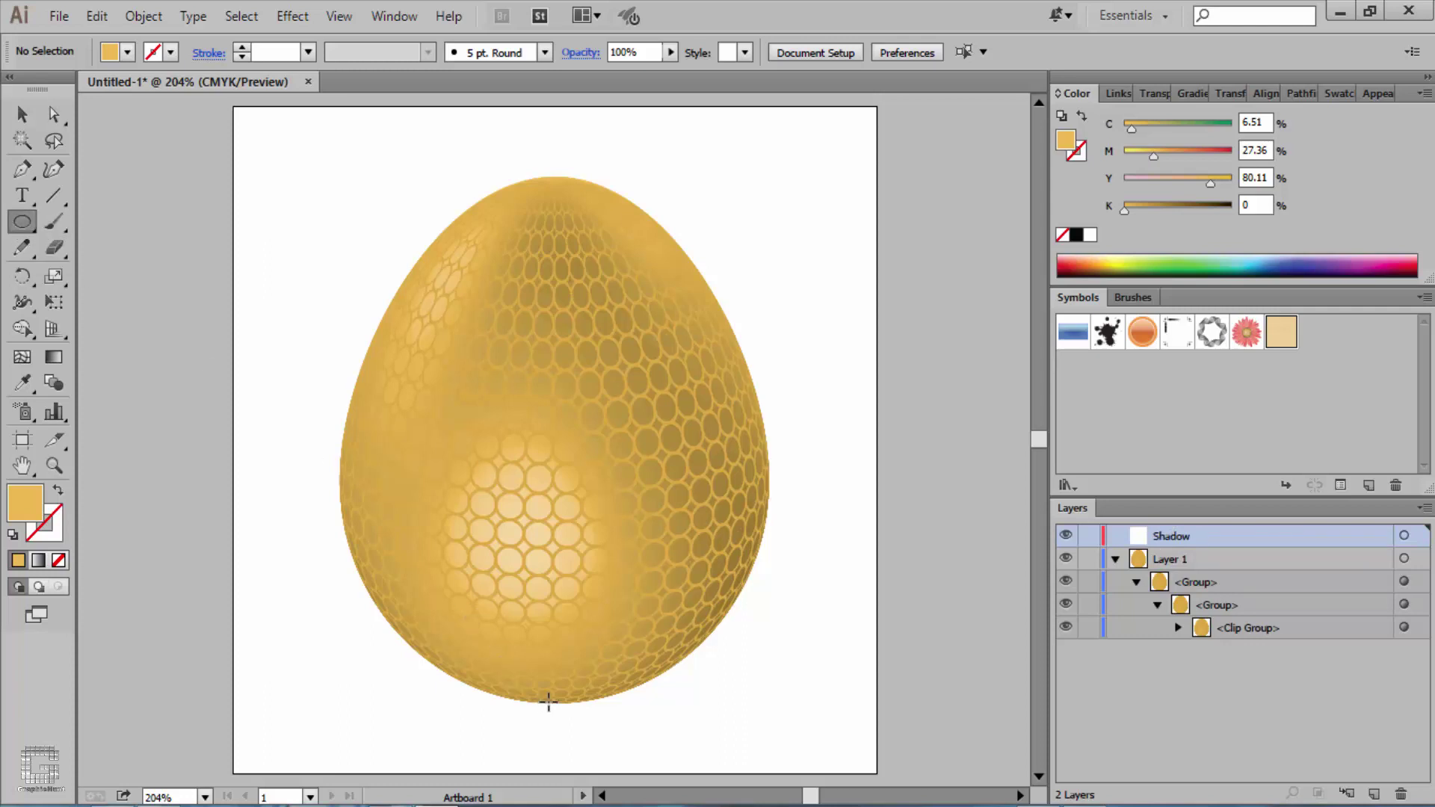
{"action": "left_click_drag", "start_coordinate": [549, 703], "coordinate": [771, 736]}
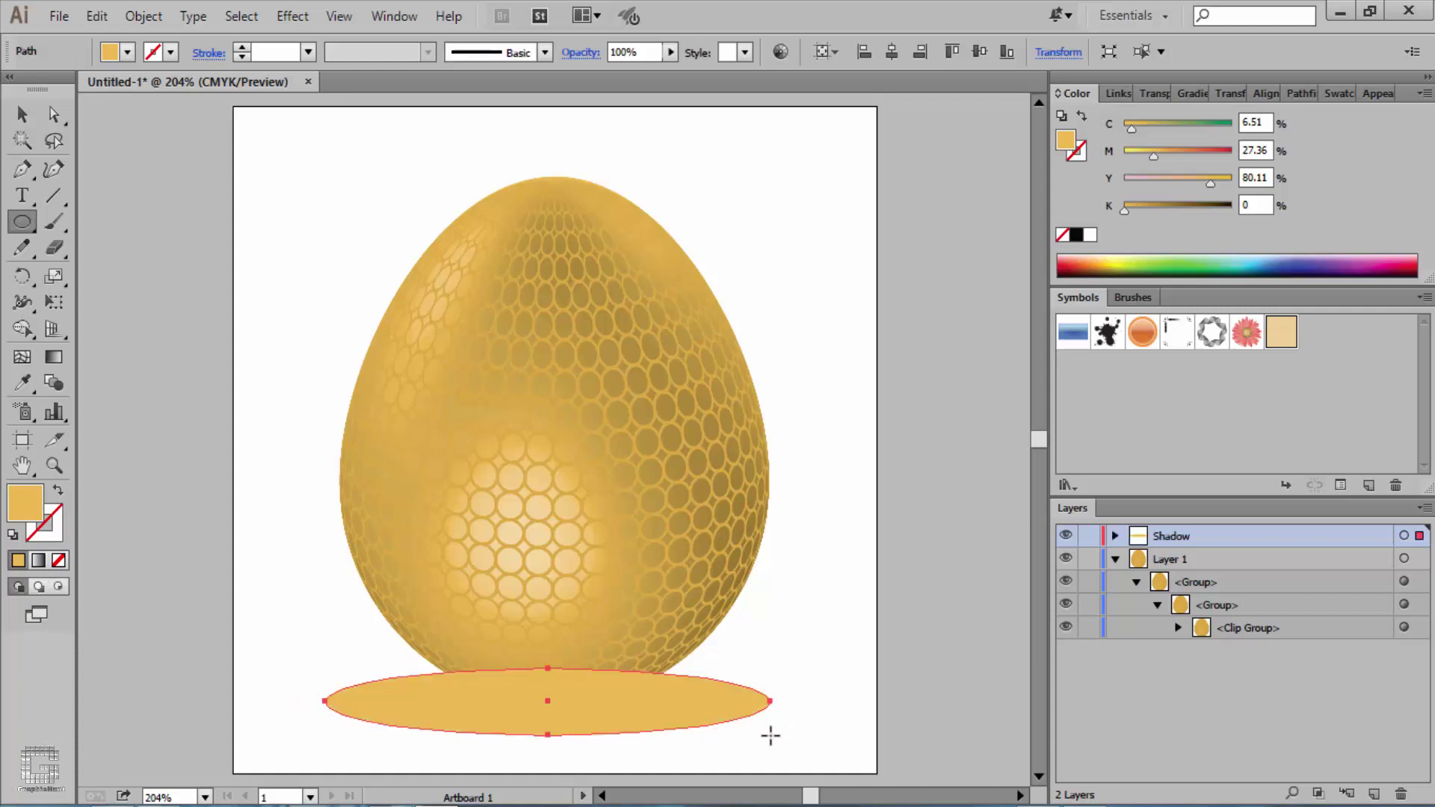
{"action": "left_click", "coordinate": [127, 53]}
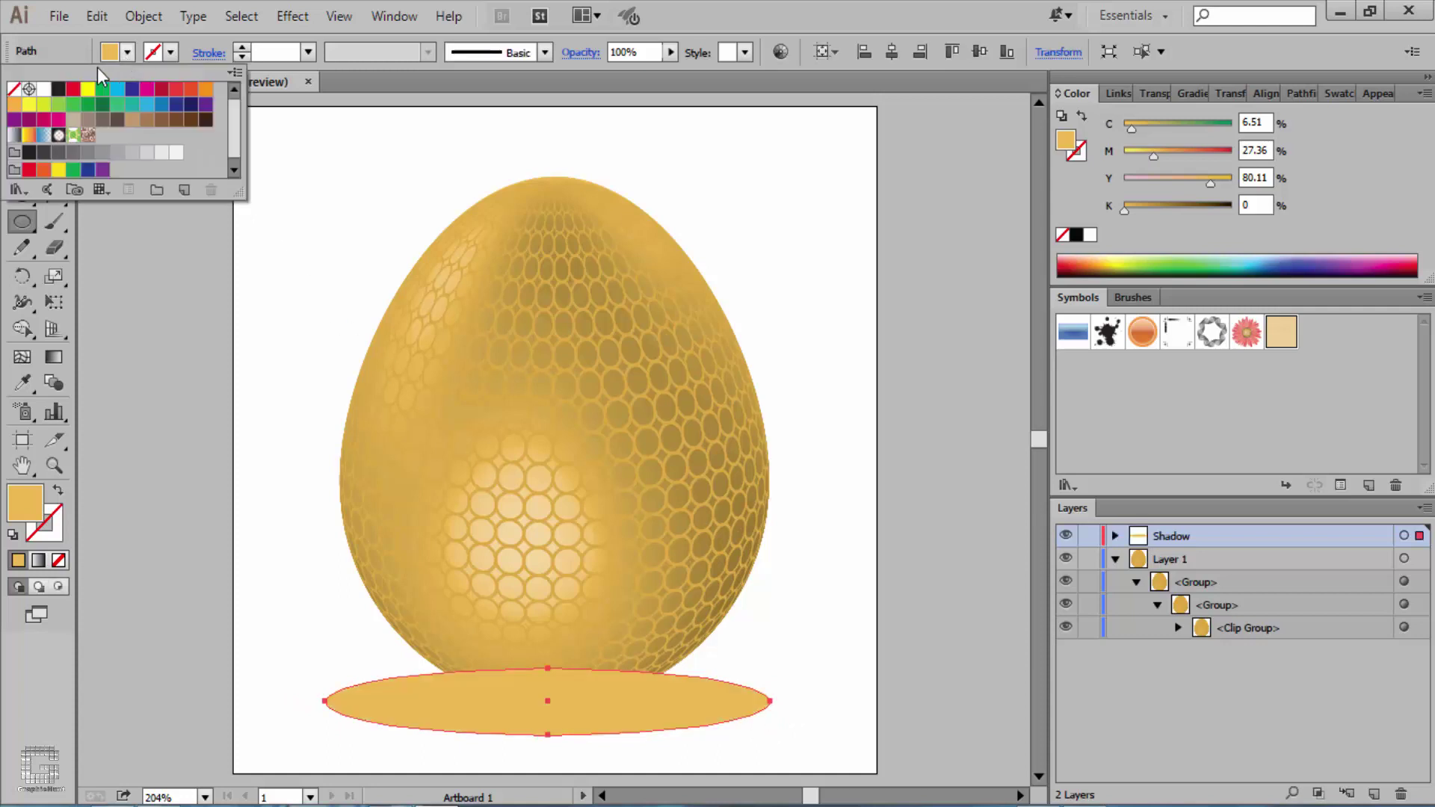
{"action": "left_click", "coordinate": [44, 90]}
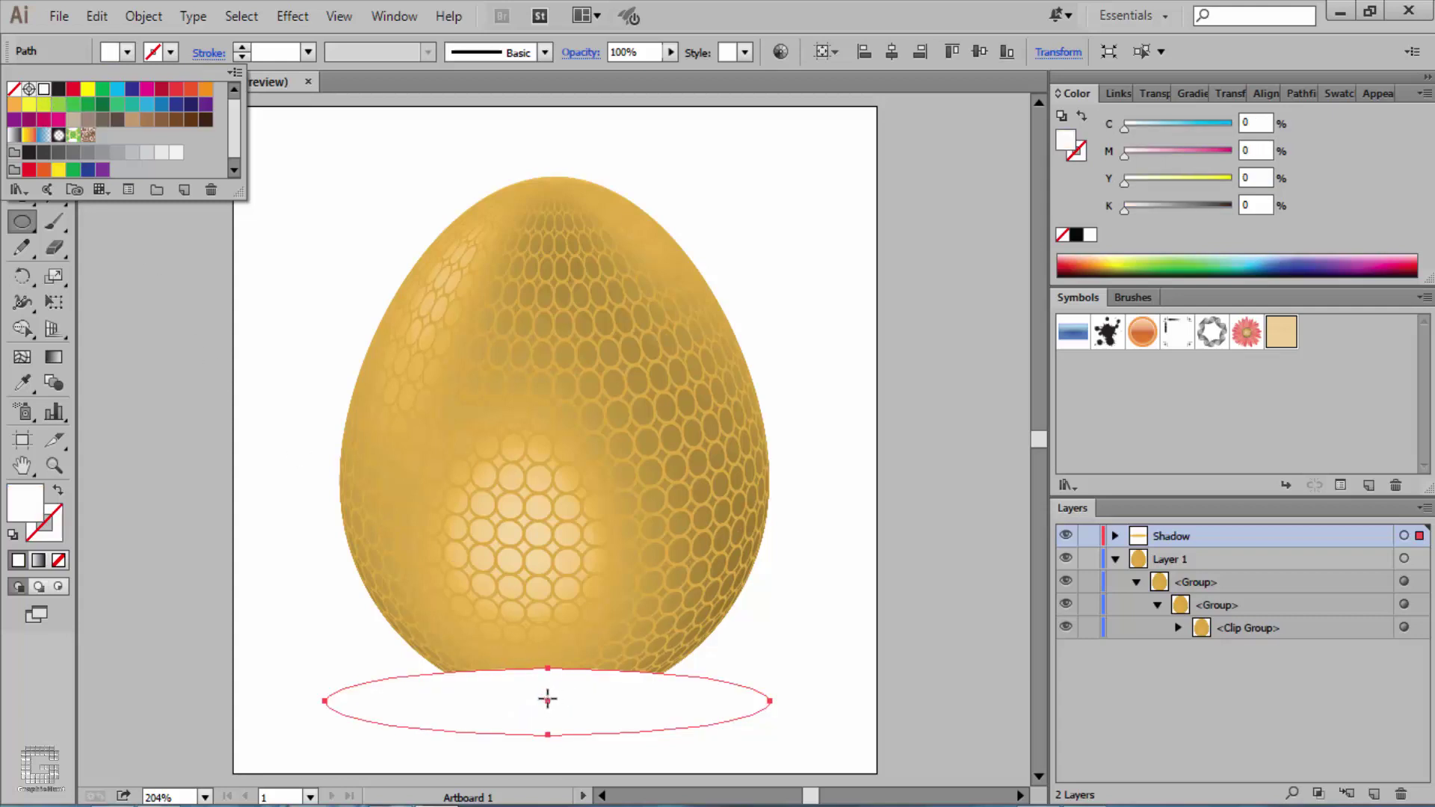
{"action": "left_click", "coordinate": [545, 702]}
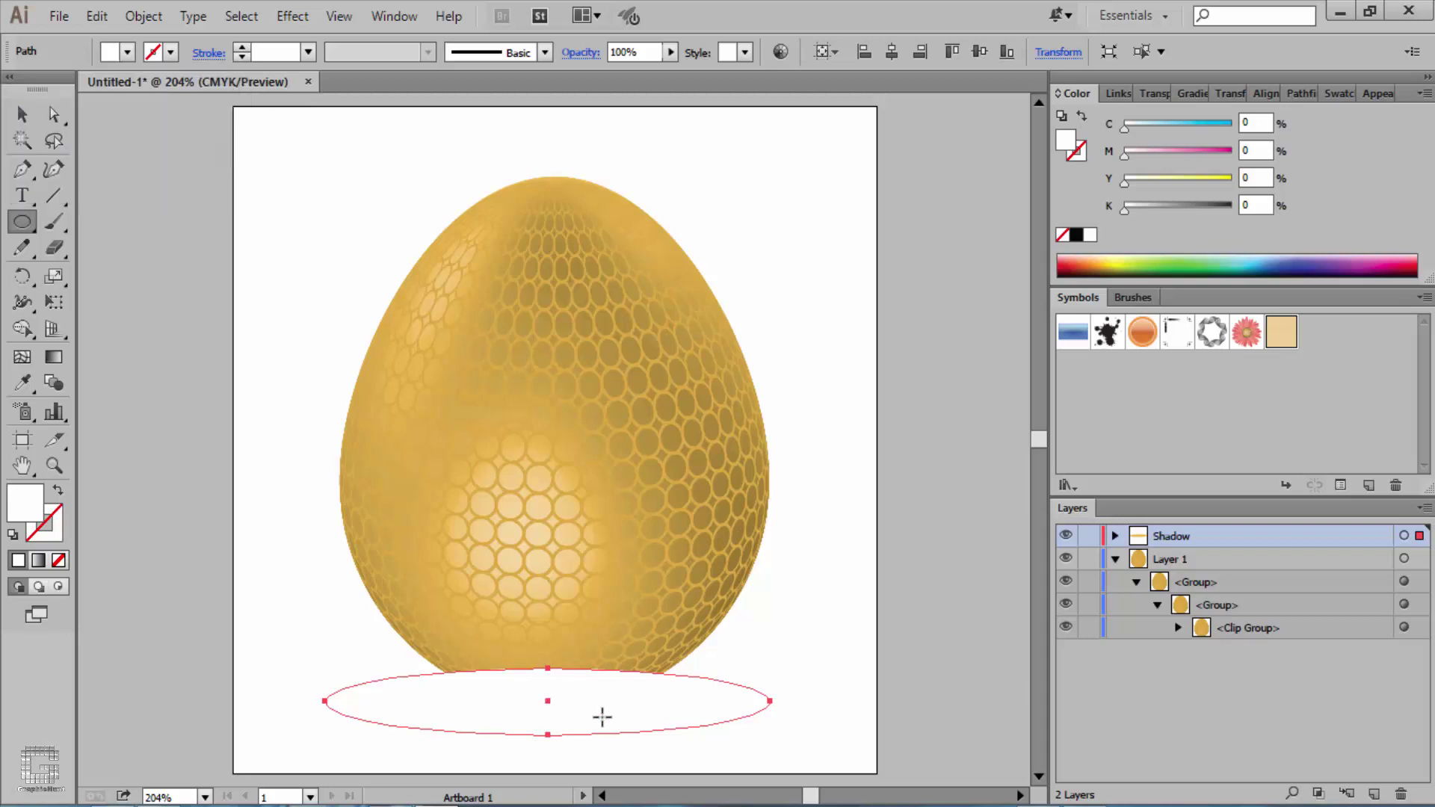
- Draw a smaller ellipse centred inside it and fill it with 30% grey
{"action": "mouse_move", "coordinate": [549, 701]}
{"action": "left_mouse_down"}
{"action": "mouse_move", "coordinate": [639, 718]}
{"action": "mouse_move", "coordinate": [603, 709]}
{"action": "mouse_move", "coordinate": [622, 705]}
{"action": "left_mouse_up"}
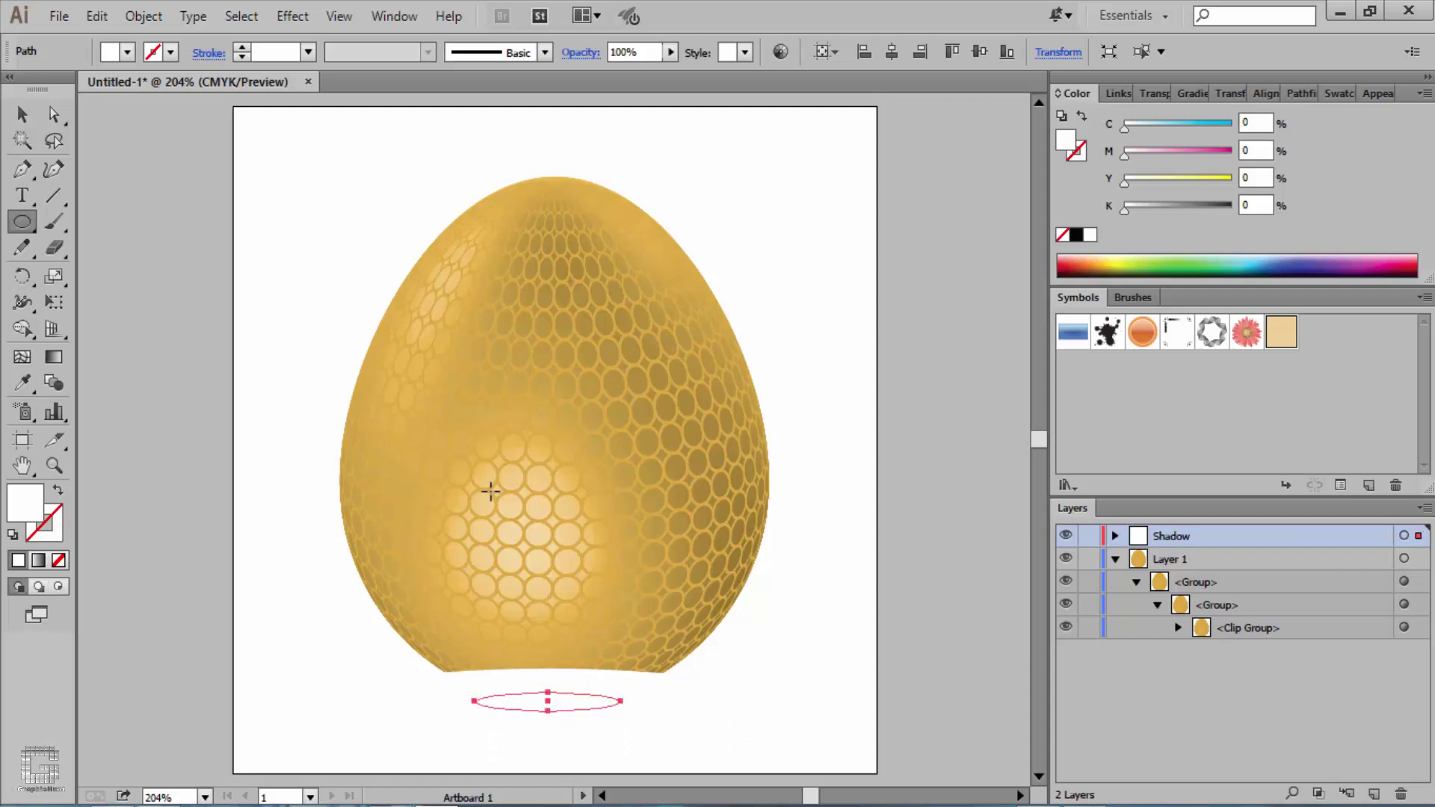
{"action": "left_click", "coordinate": [126, 53]}
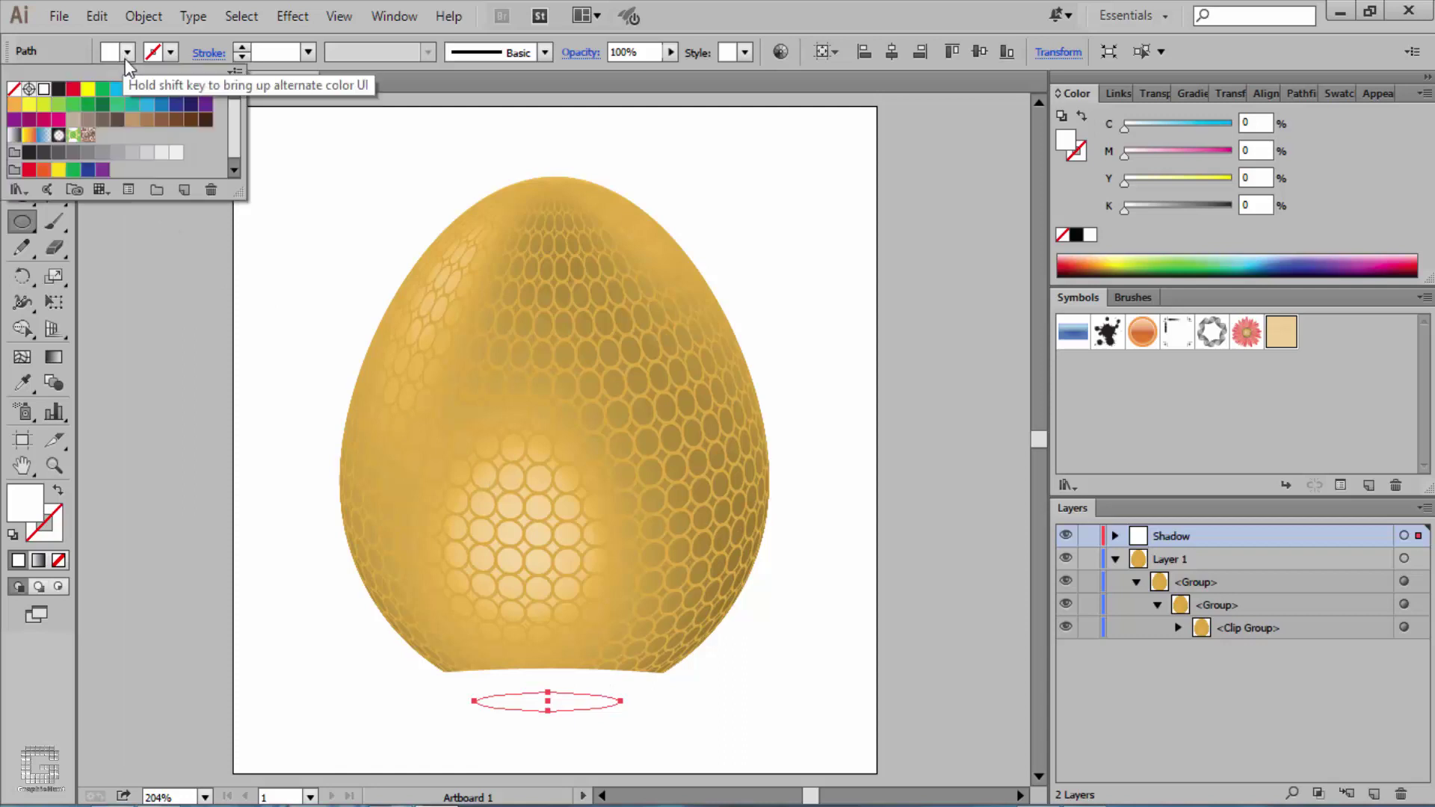
{"action": "left_click", "coordinate": [132, 161]}
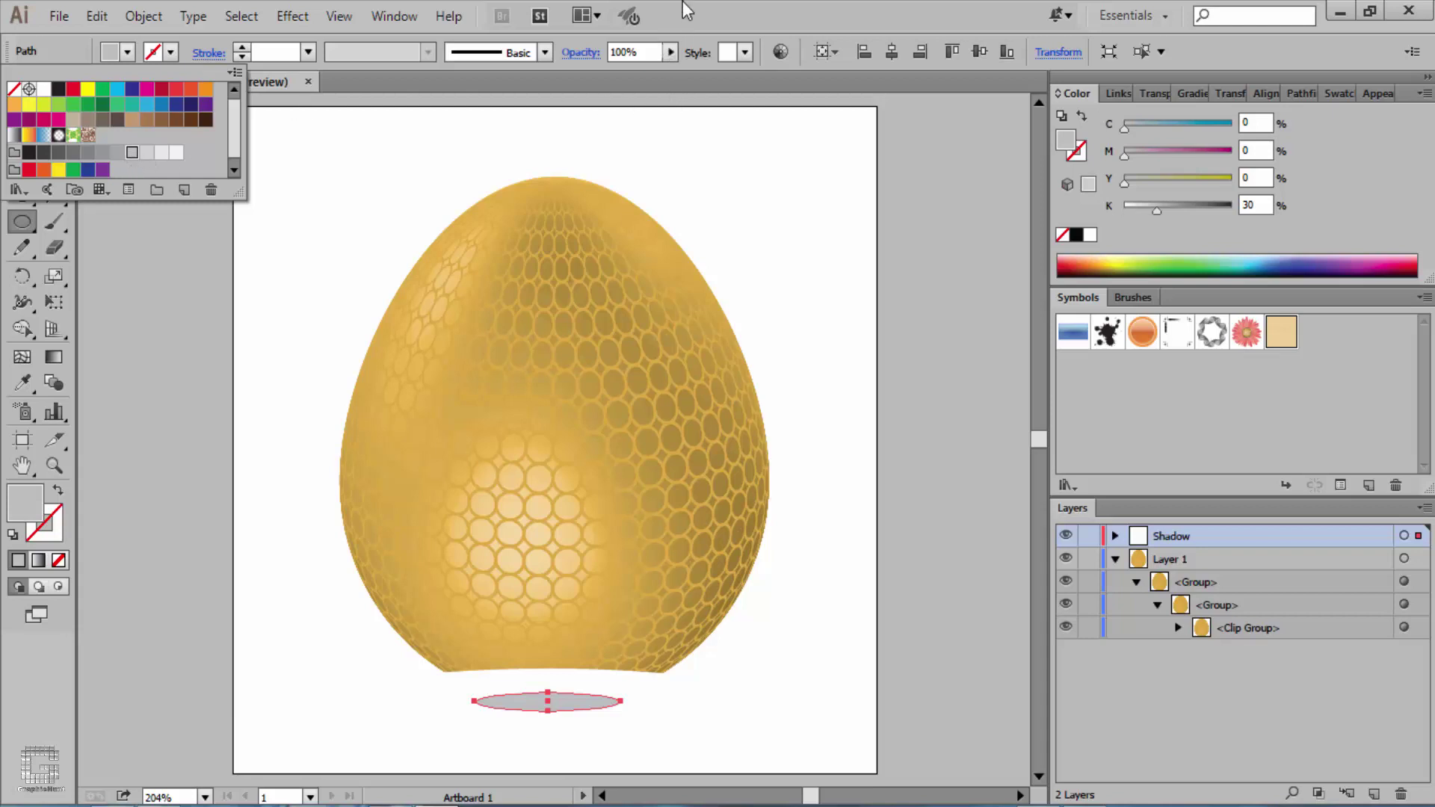
{"action": "key", "text": "Escape"}
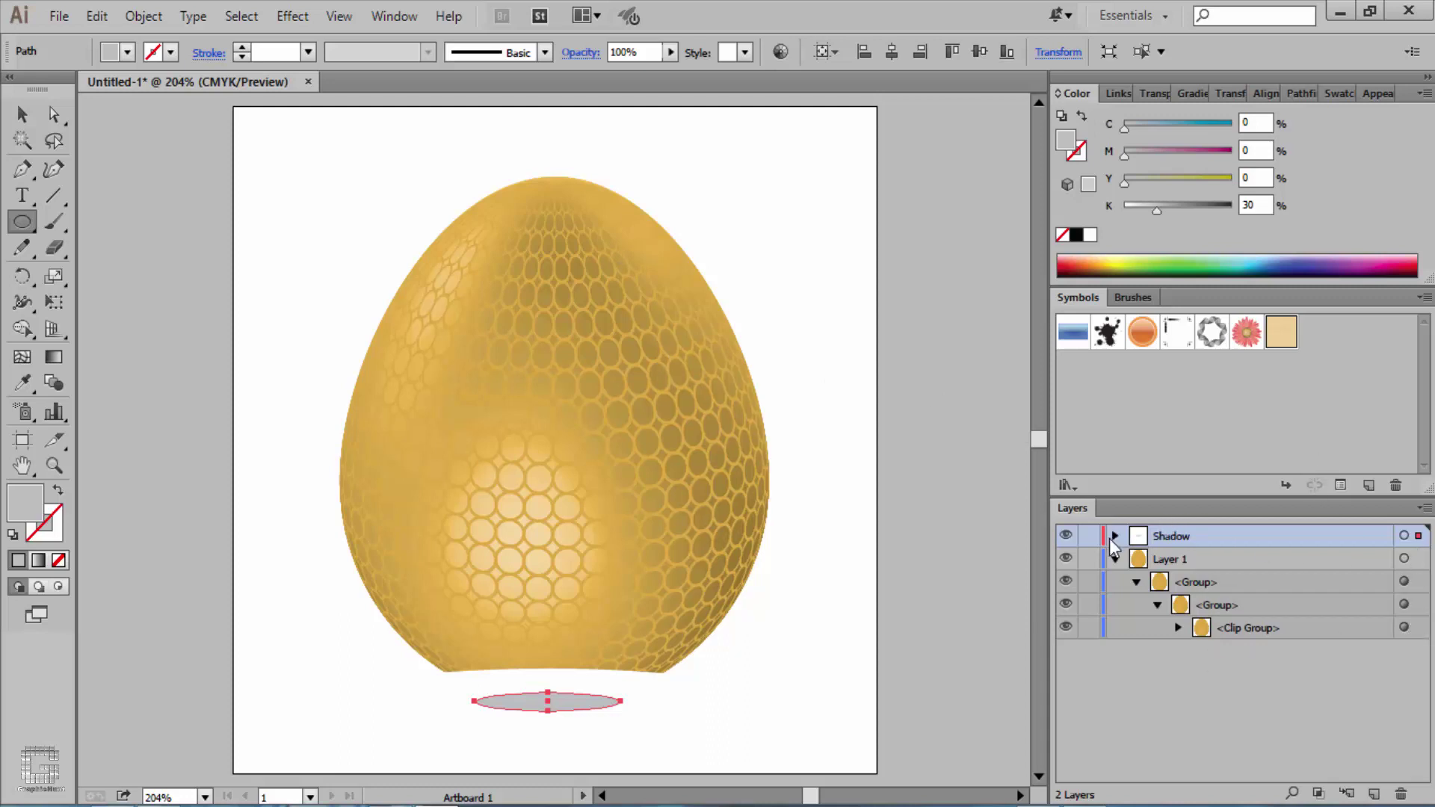
- Blend the two shadow ellipses, move the Shadow layer below Layer 1, and deselect all
{"action": "left_click", "coordinate": [1114, 536]}
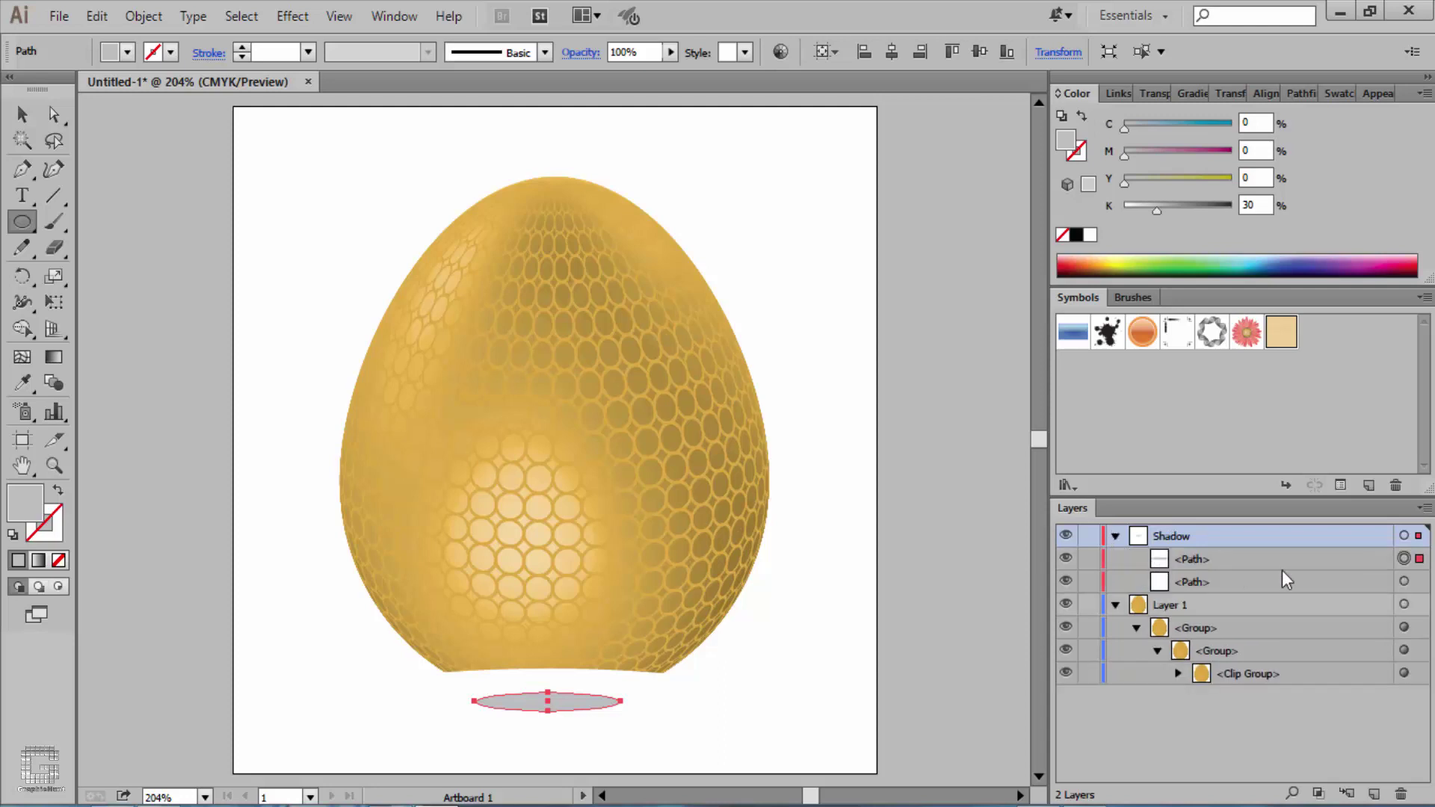
{"action": "left_click", "coordinate": [1420, 581], "text": "shift"}
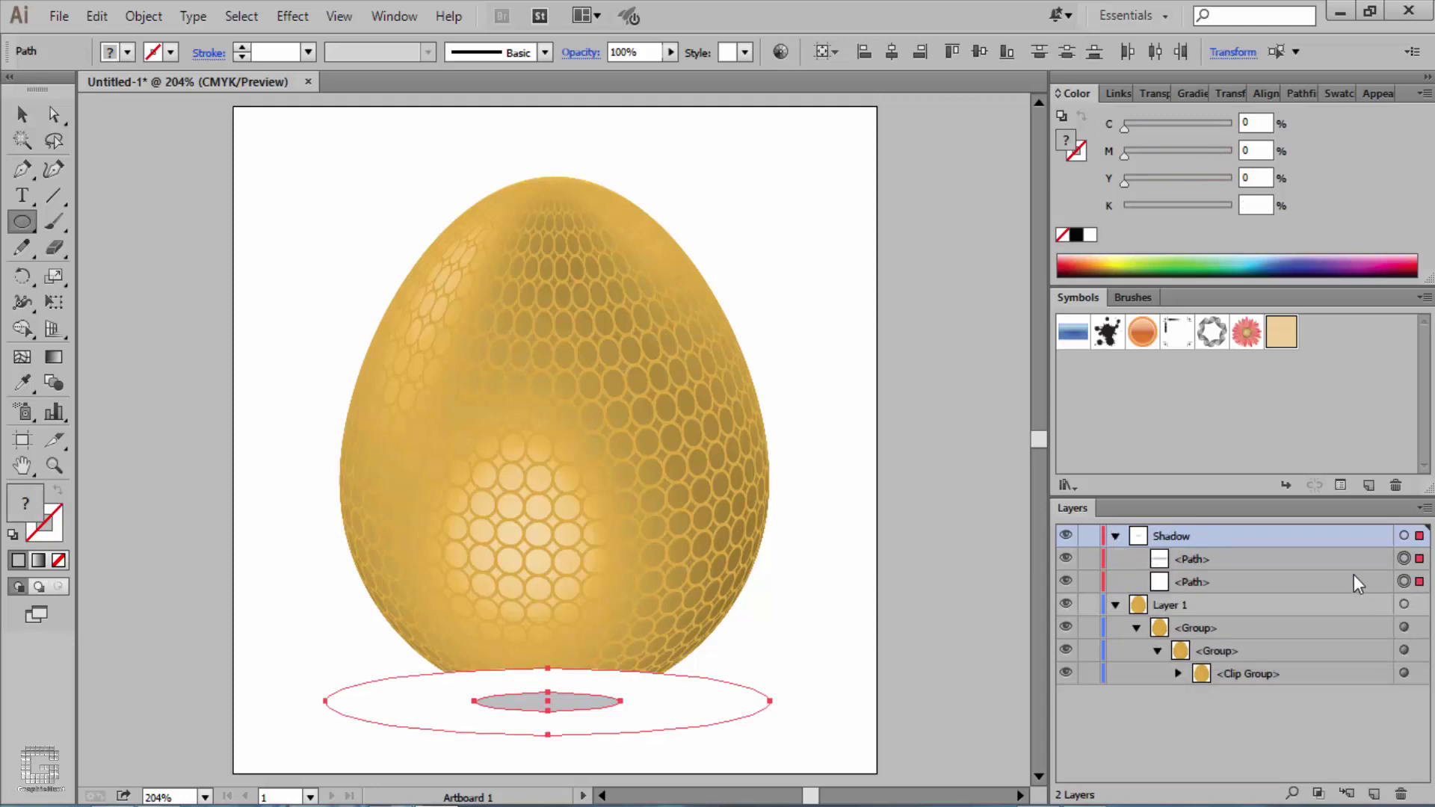
{"action": "left_click", "coordinate": [144, 15]}
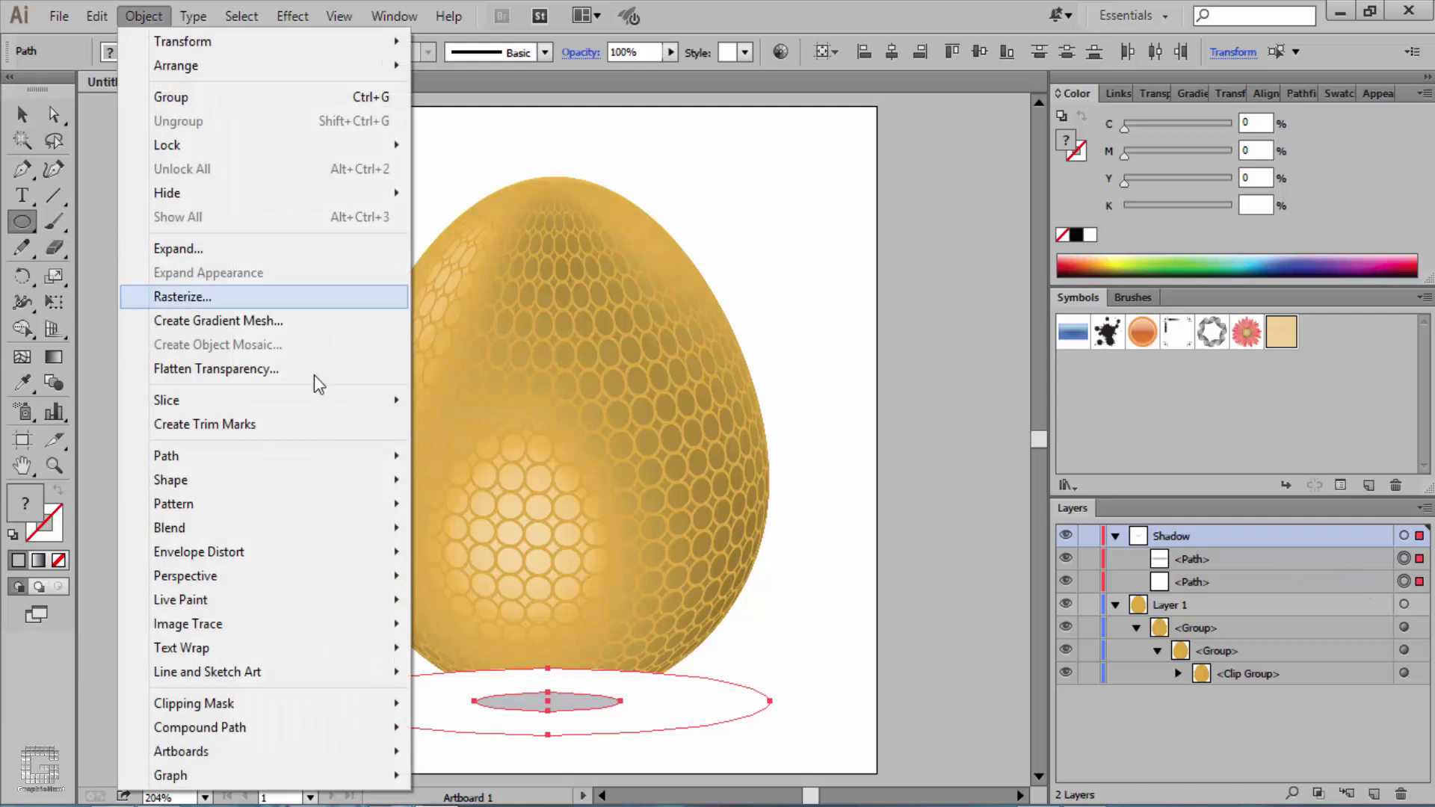
{"action": "mouse_move", "coordinate": [169, 528]}
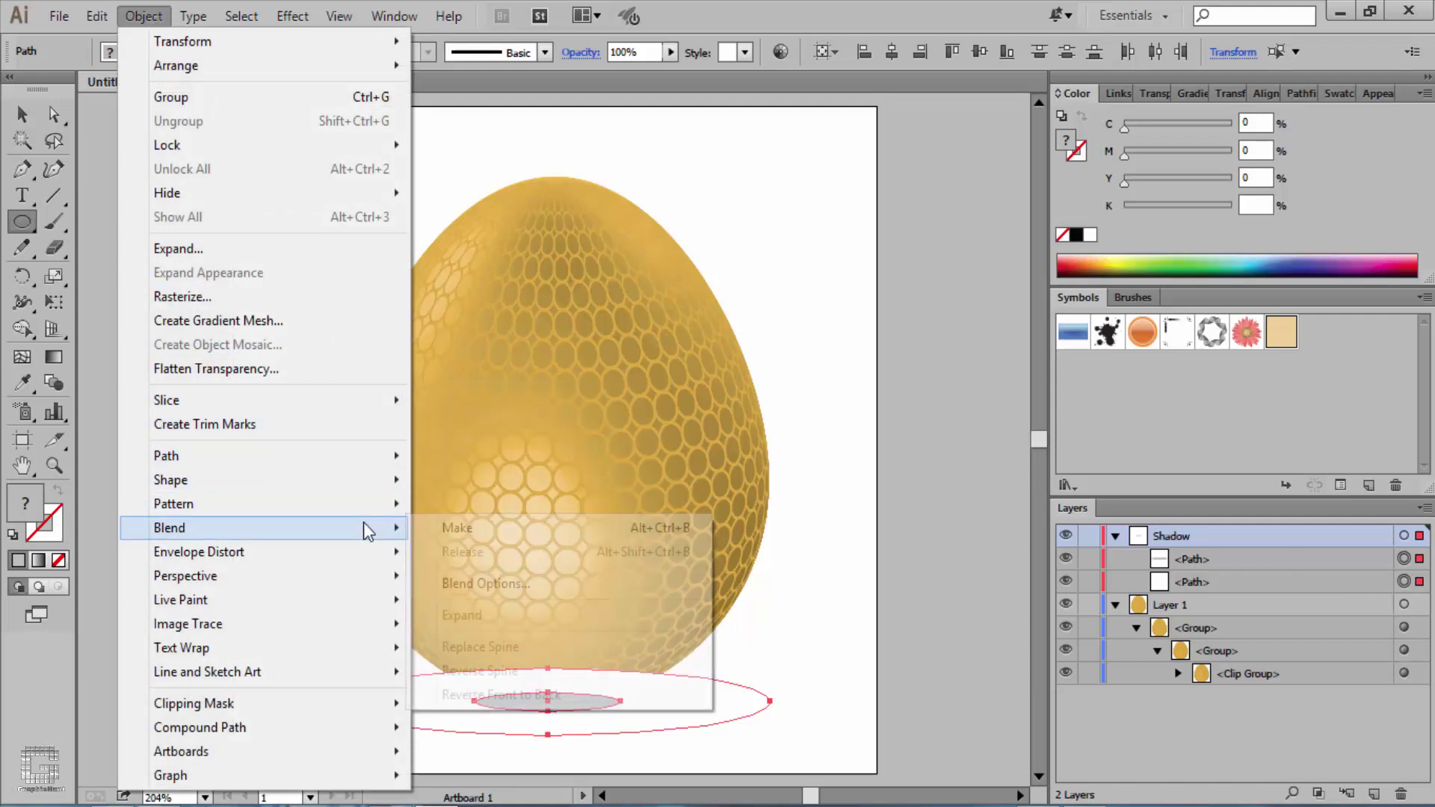
{"action": "left_click", "coordinate": [498, 535]}
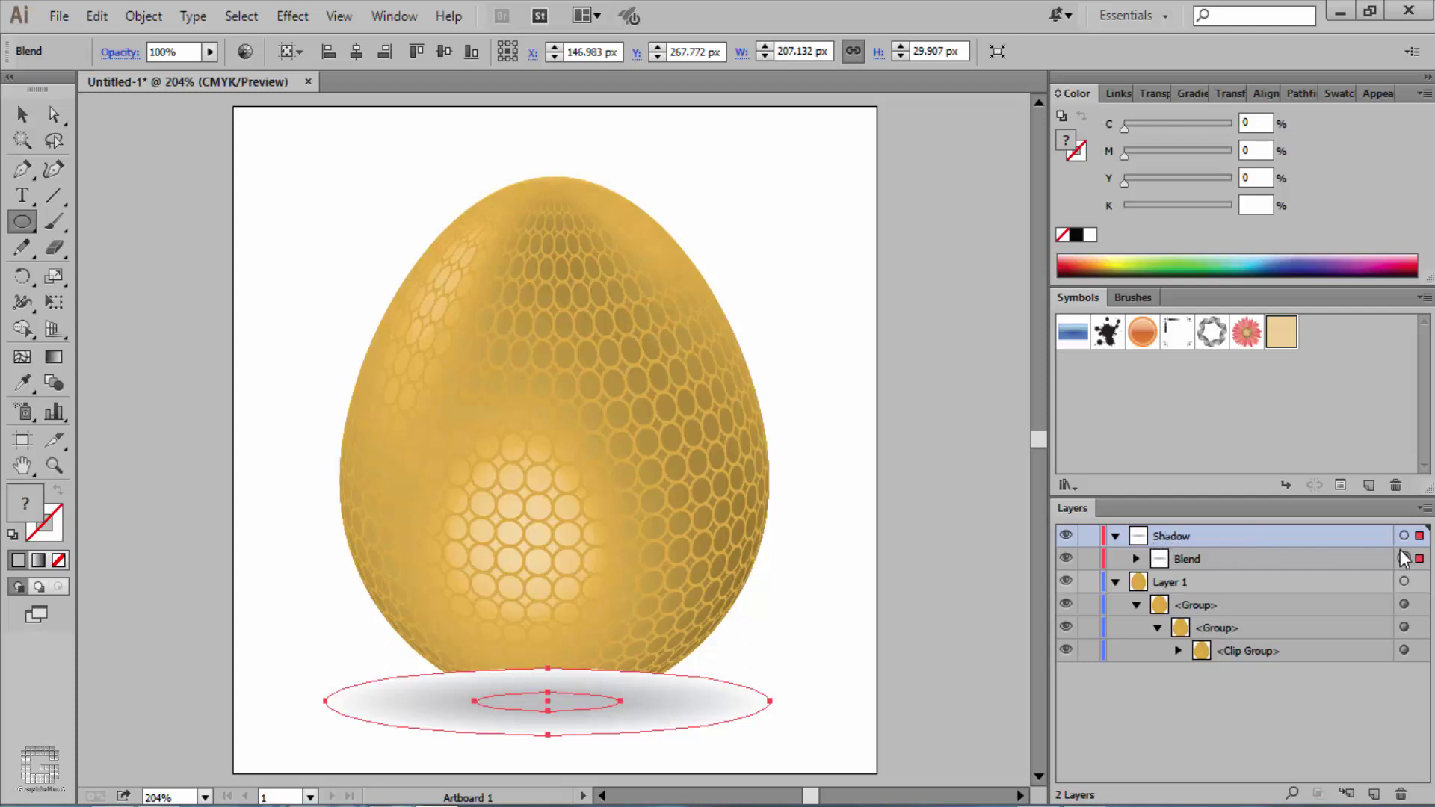
{"action": "left_click_drag", "start_coordinate": [1349, 541], "coordinate": [1219, 668]}
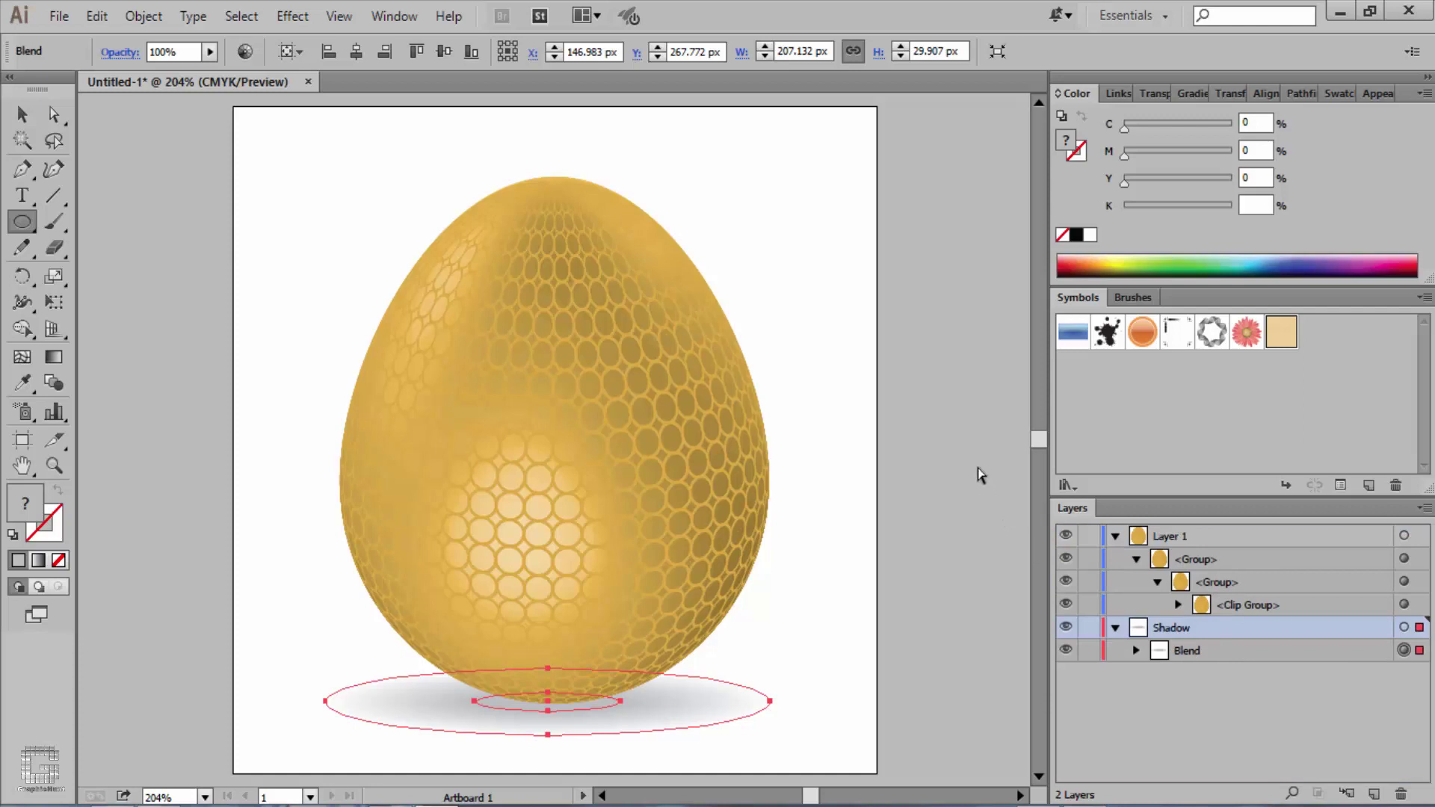
{"action": "key", "text": "ctrl+shift+a"}
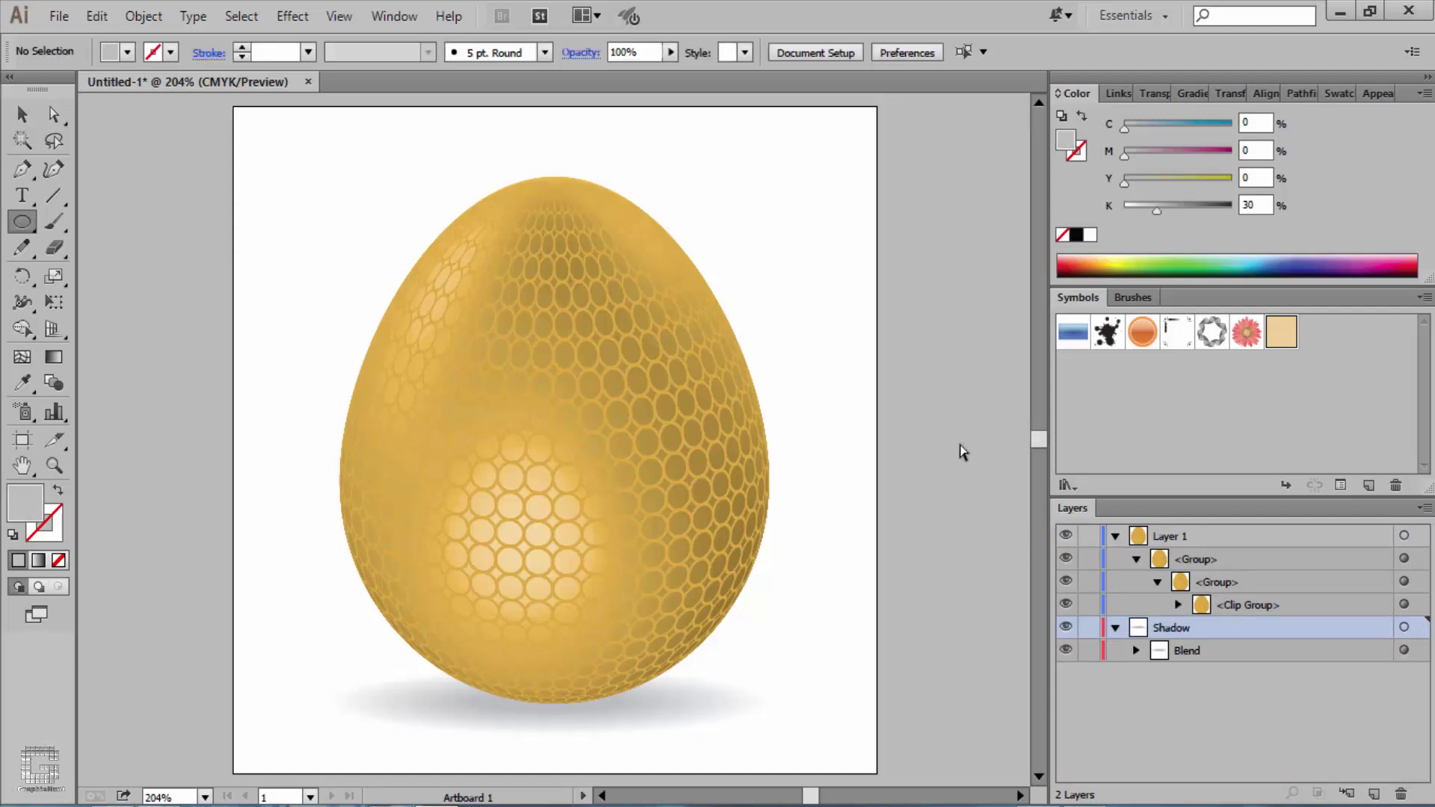